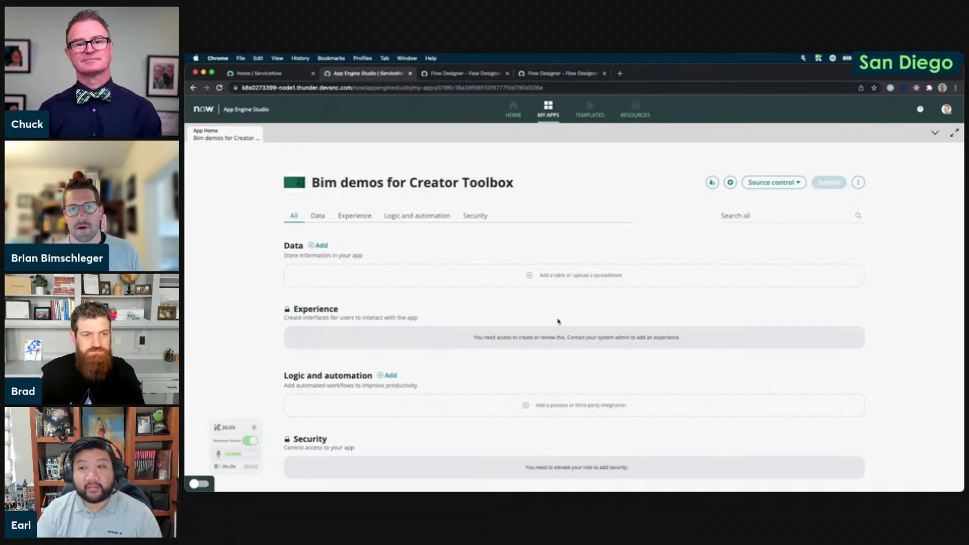
# Add a flow under Logic and automation and browse the flow template gallery.
pyautogui.scroll(-1, 558, 321)
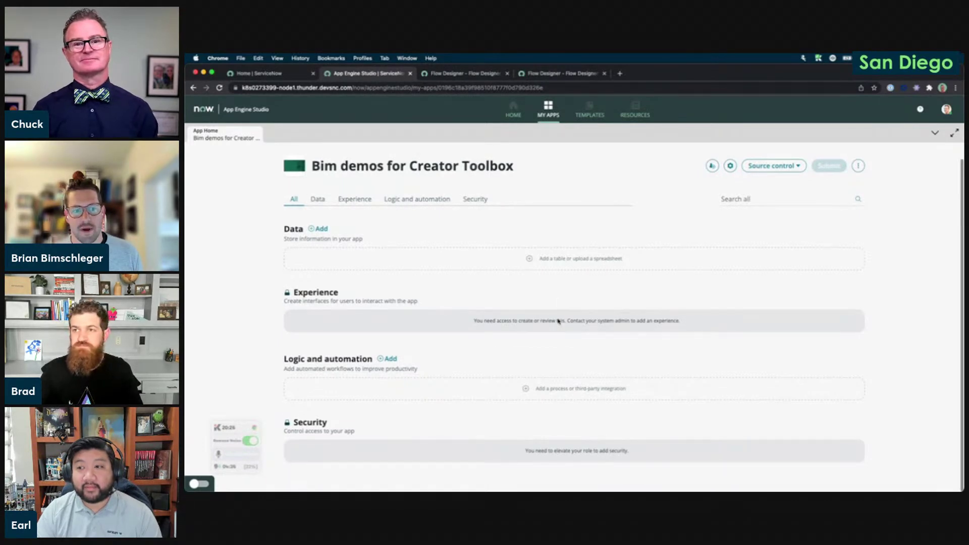
pyautogui.click(388, 358)
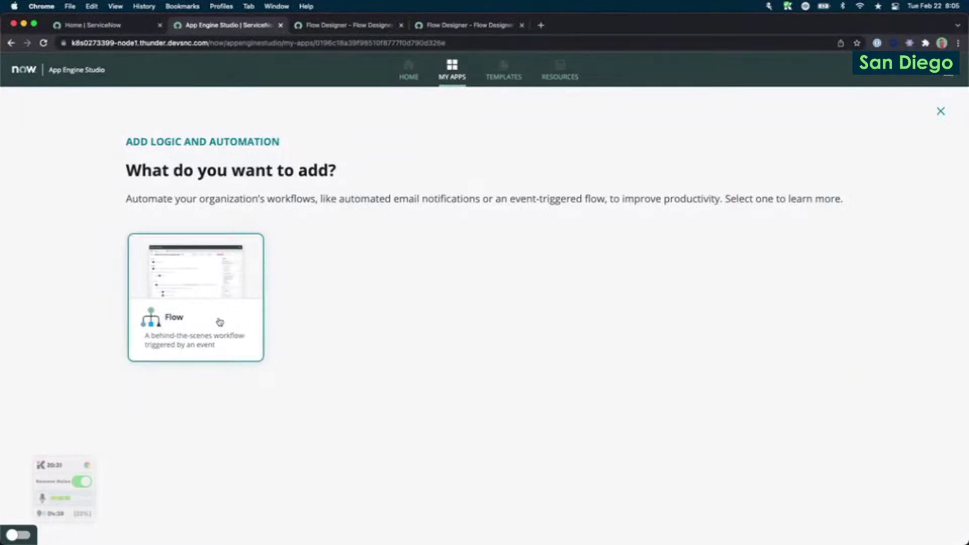
pyautogui.click(219, 322)
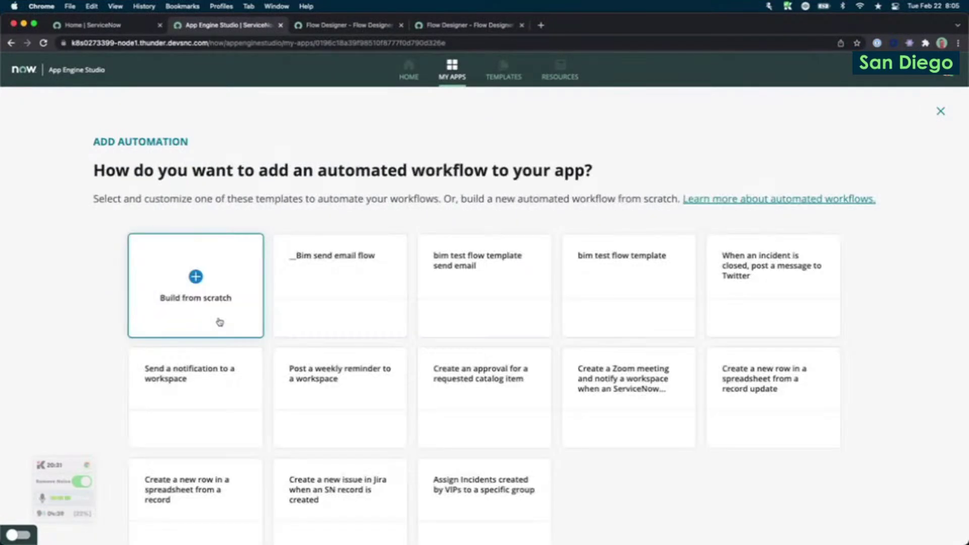
pyautogui.scroll(-1, 227, 320)
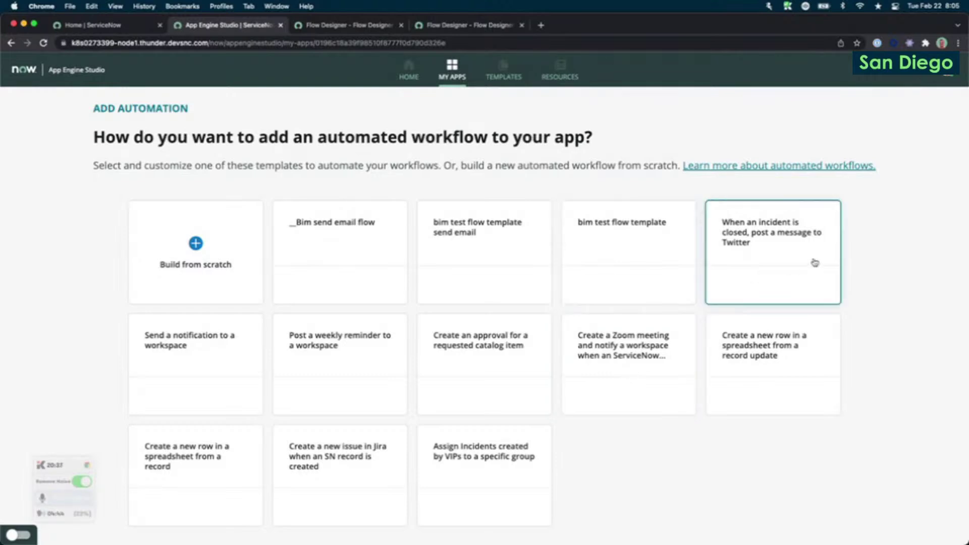
# Preview the Send a notification to a workspace template, then pick the Assign Incidents created by VIPs template.
pyautogui.click(223, 362)
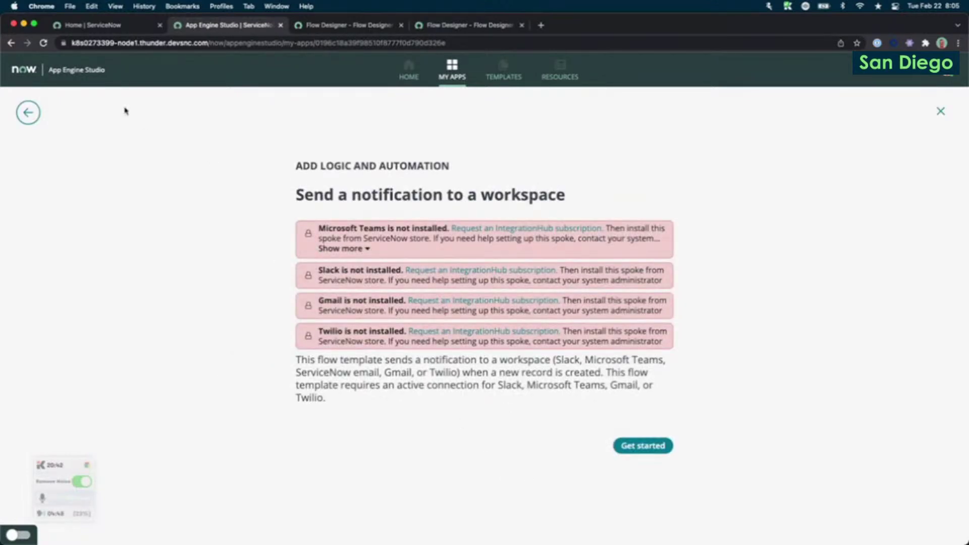
pyautogui.click(27, 114)
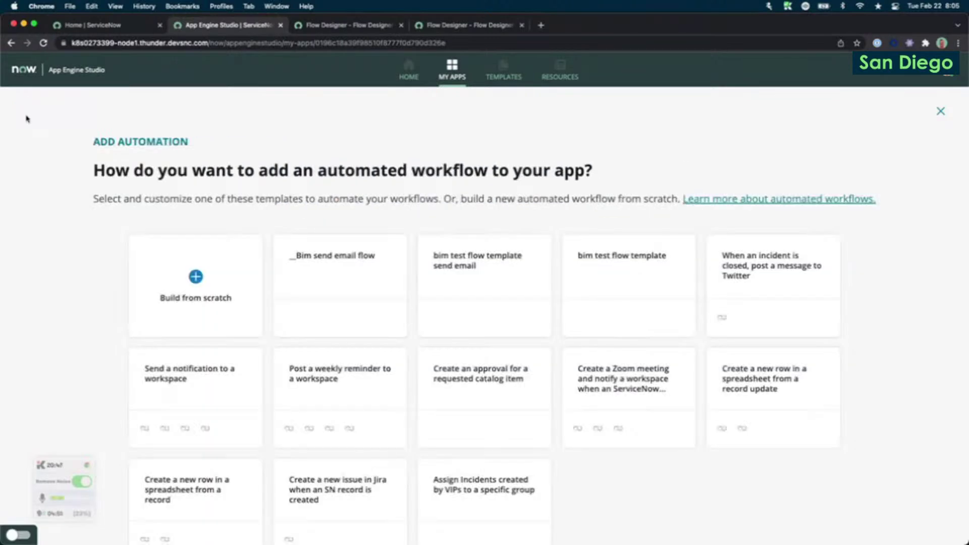
pyautogui.scroll(-1, 448, 414)
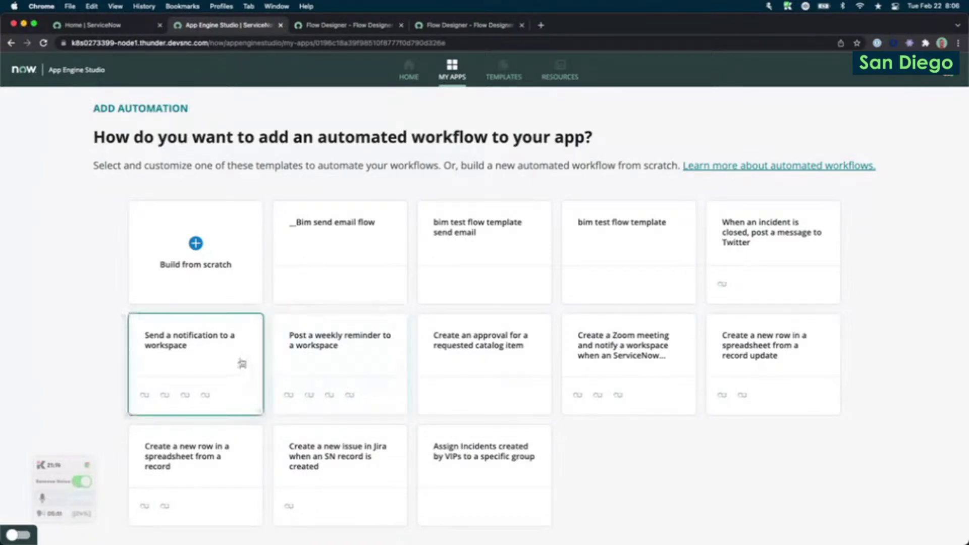
pyautogui.click(471, 476)
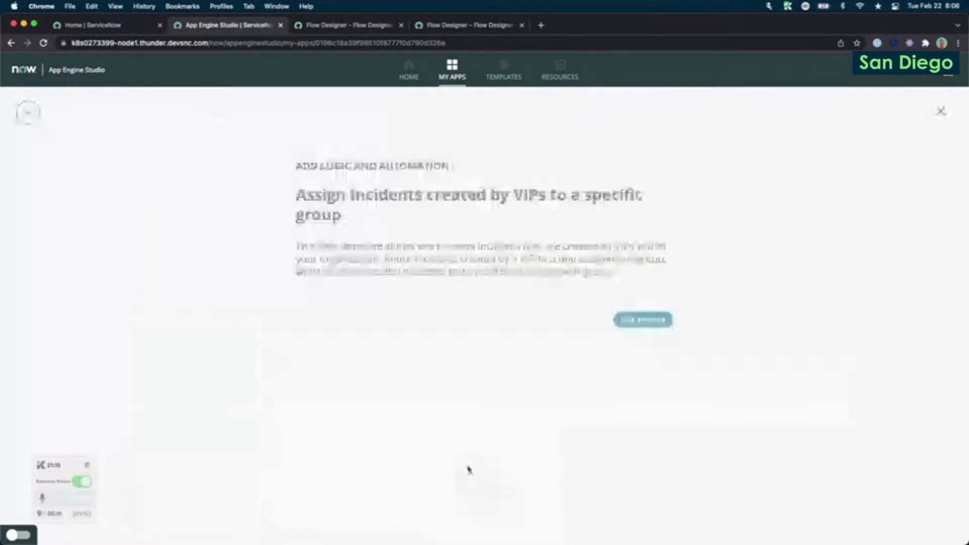
# Start the template on the Incident table: VIP incidents to Analytics Settings Managers, others to CAB Approval.
pyautogui.click(642, 319)
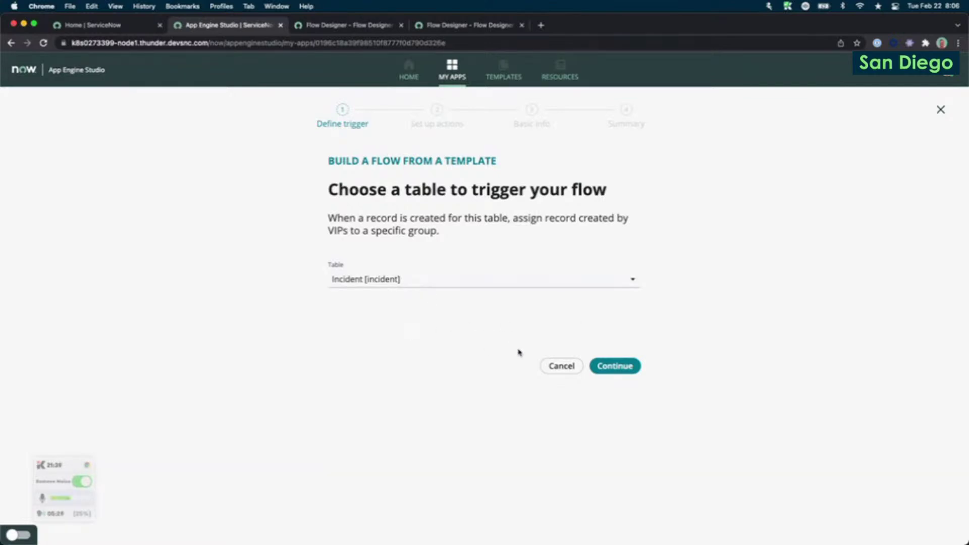
pyautogui.click(610, 367)
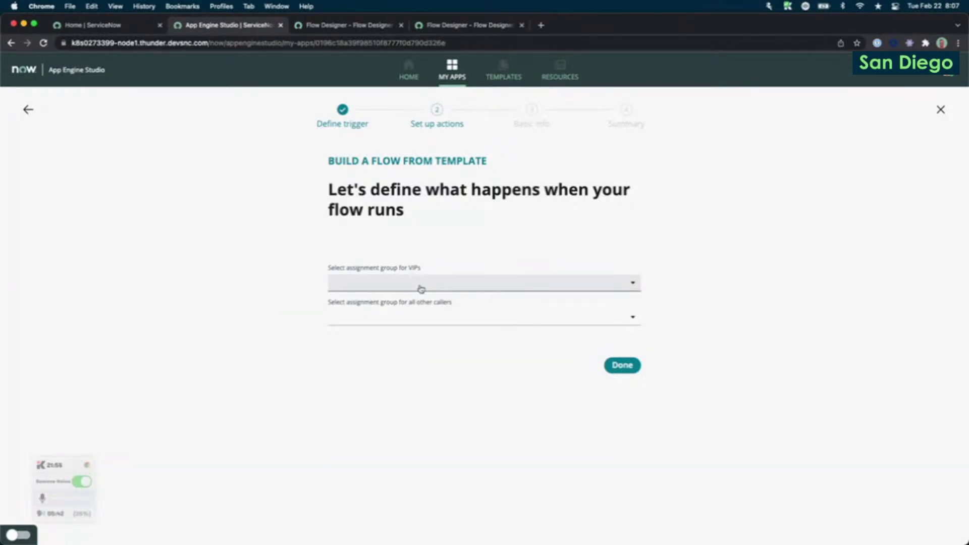
pyautogui.click(421, 287)
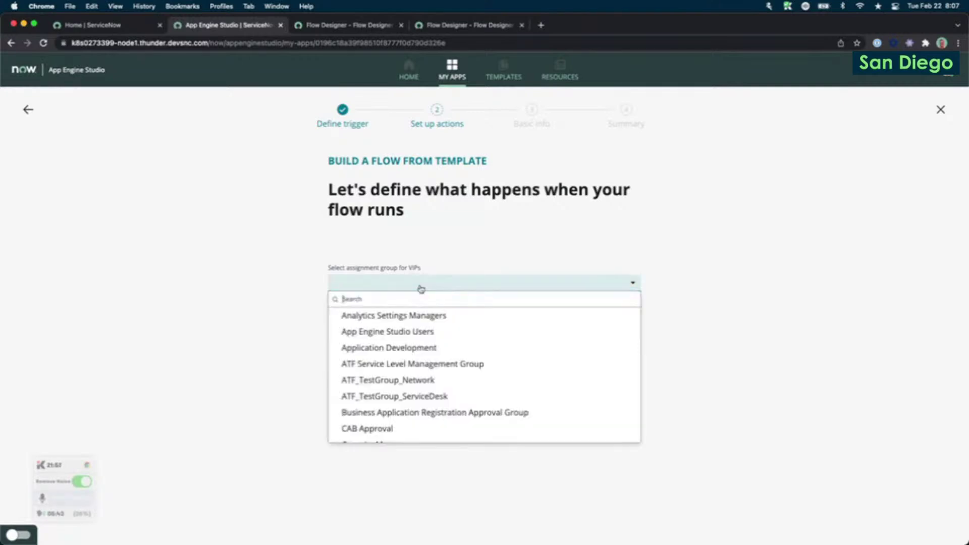
pyautogui.click(419, 313)
pyautogui.click(387, 321)
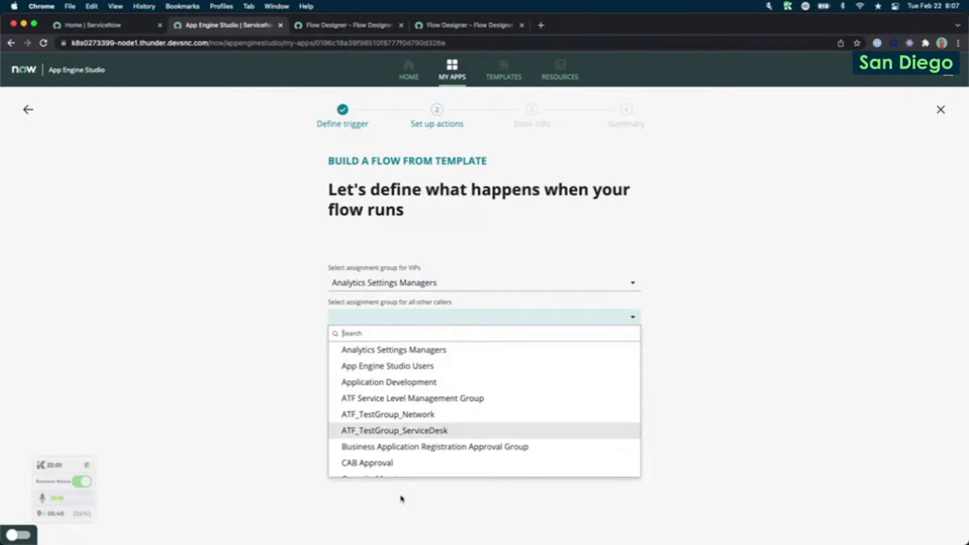
pyautogui.scroll(-1, 402, 460)
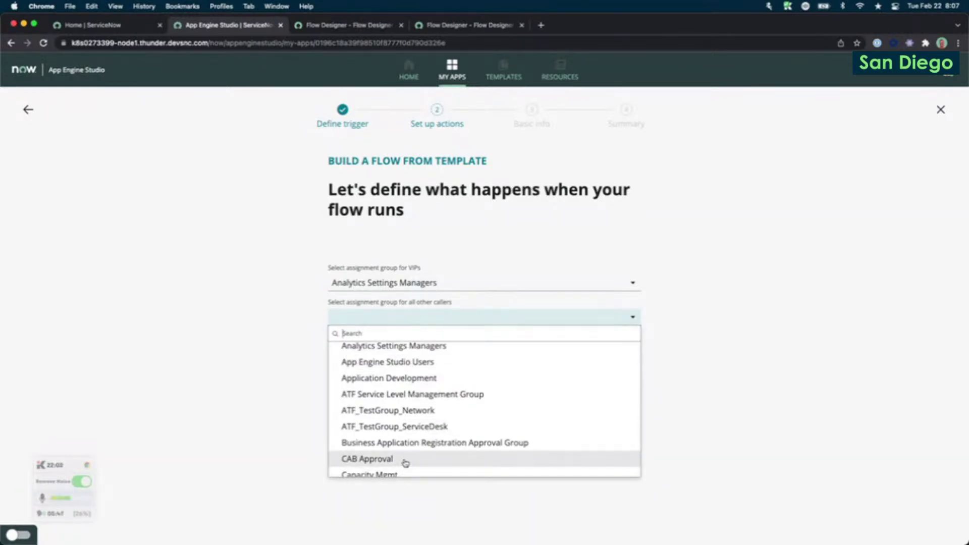
pyautogui.click(406, 461)
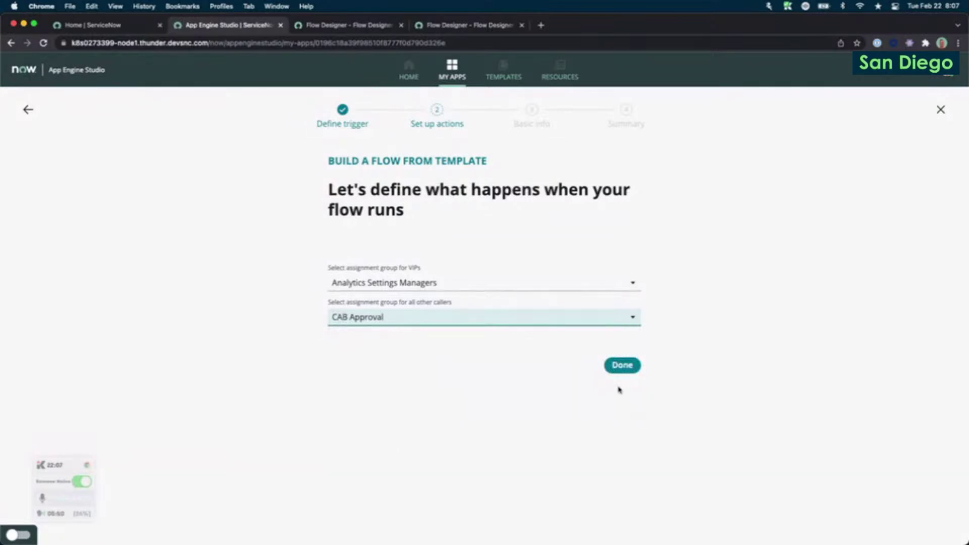
pyautogui.click(621, 365)
pyautogui.click(408, 263)
# Enter 'Example template' as the flow name and continue.
pyautogui.write('Example template')
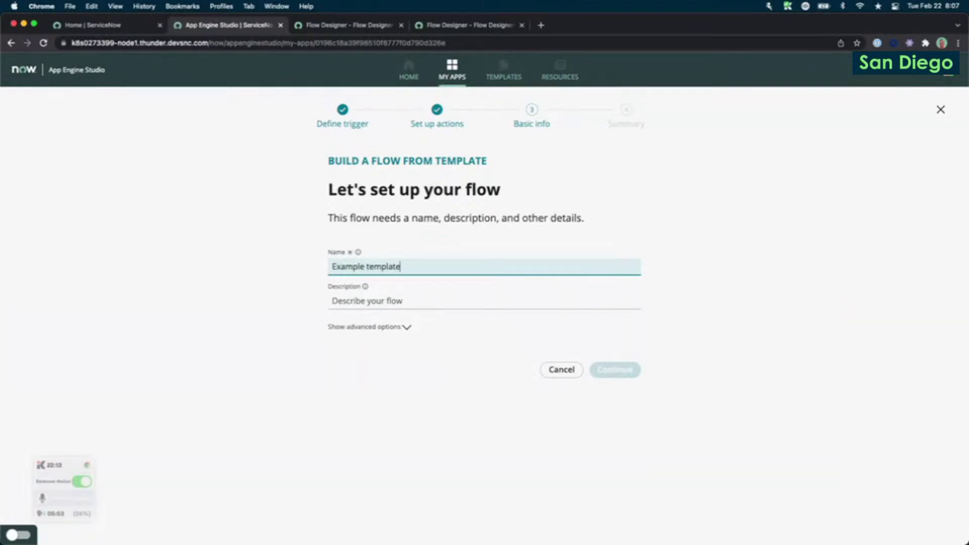
pyautogui.click(614, 370)
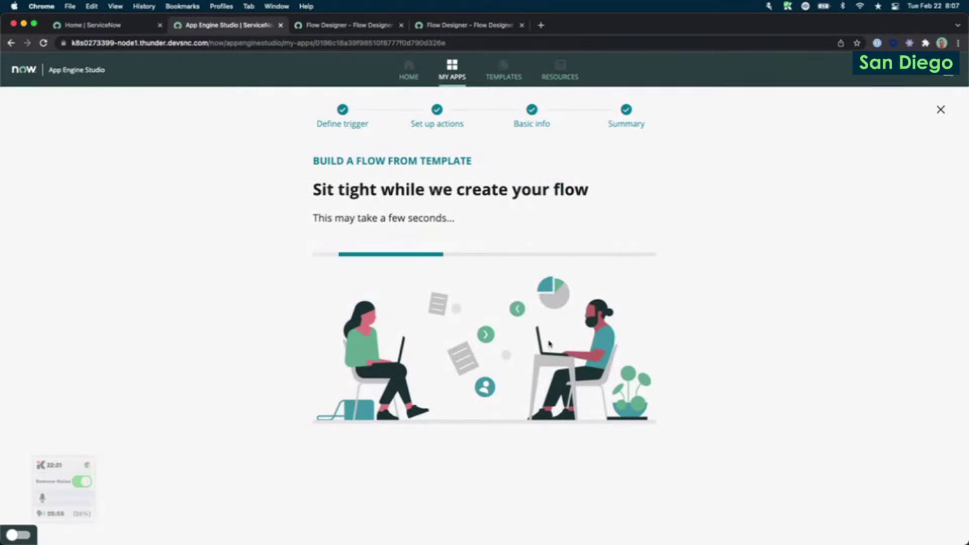
pyautogui.moveTo(313, 217); pyautogui.dragTo(505, 216)
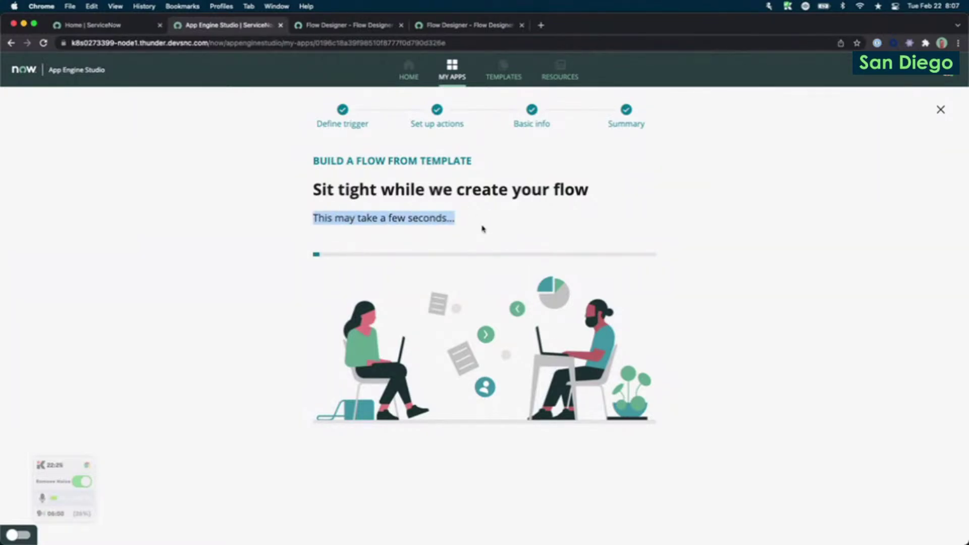
pyautogui.click(482, 228)
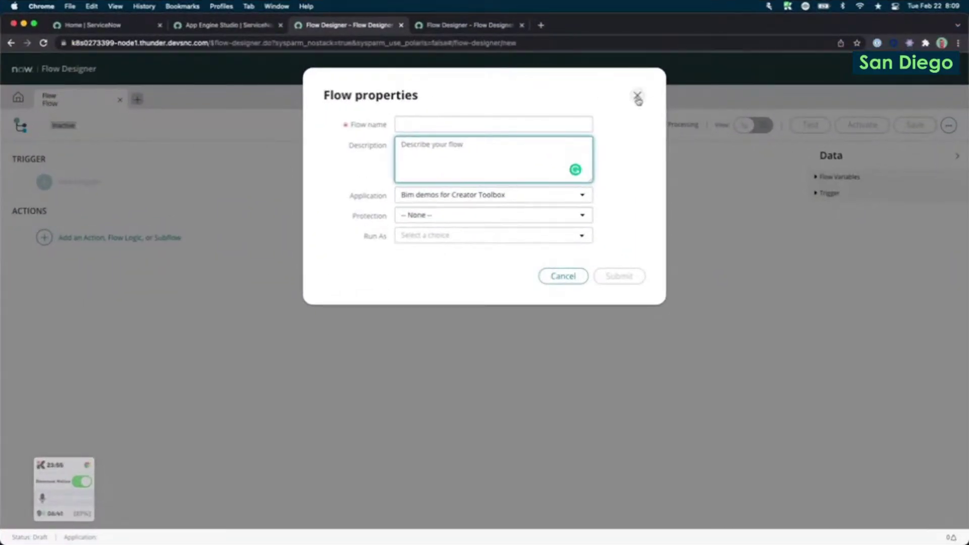
# Dismiss the unnamed flow's properties, check the template flow's progress, and return to the Flows list.
pyautogui.click(637, 96)
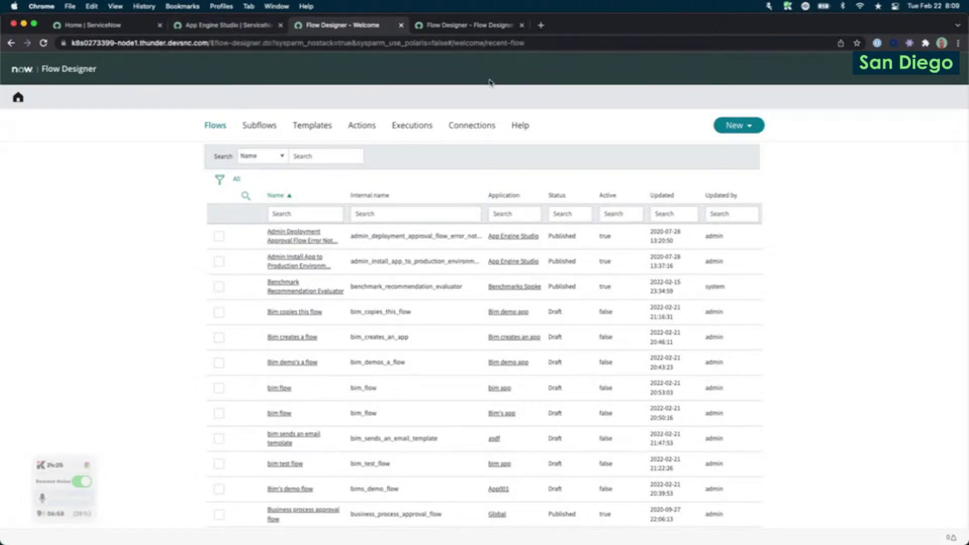
pyautogui.click(734, 125)
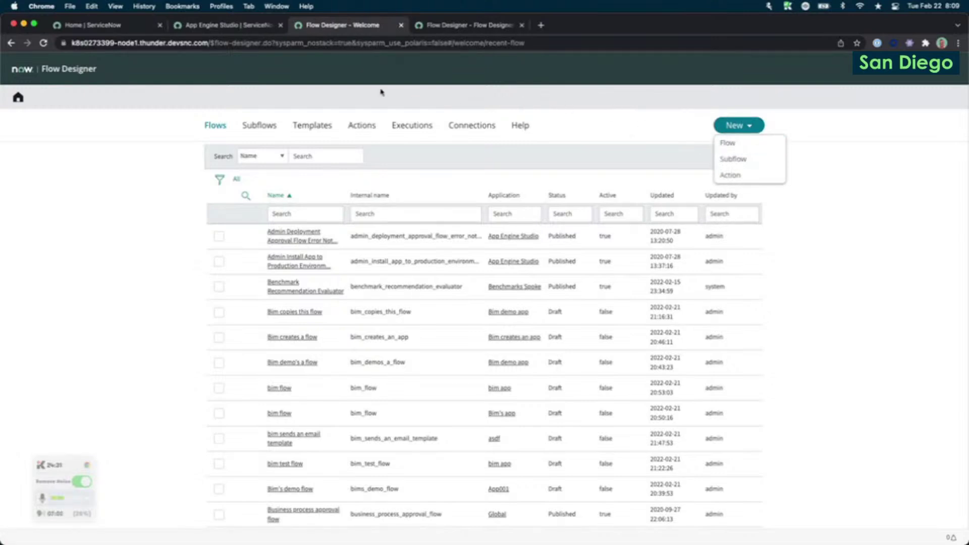
pyautogui.click(253, 30)
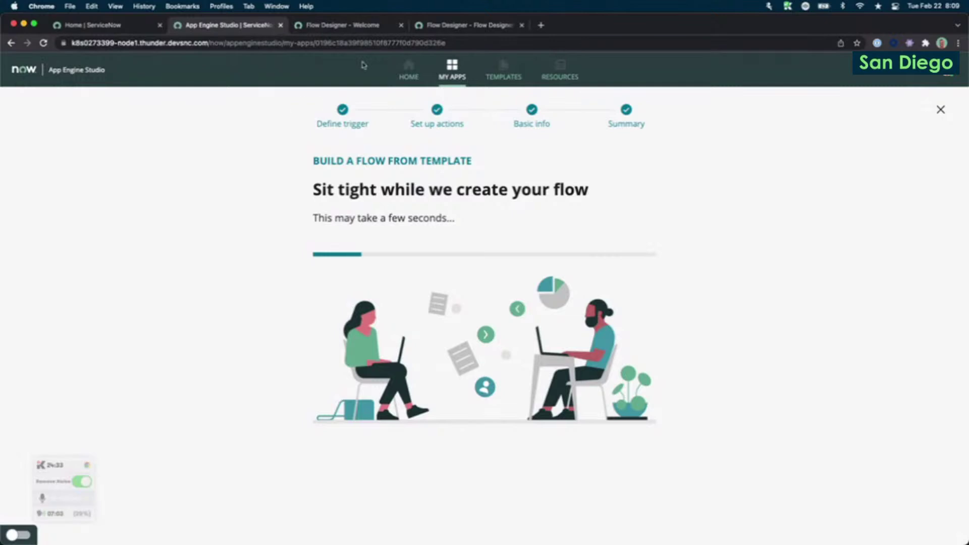
pyautogui.click(329, 30)
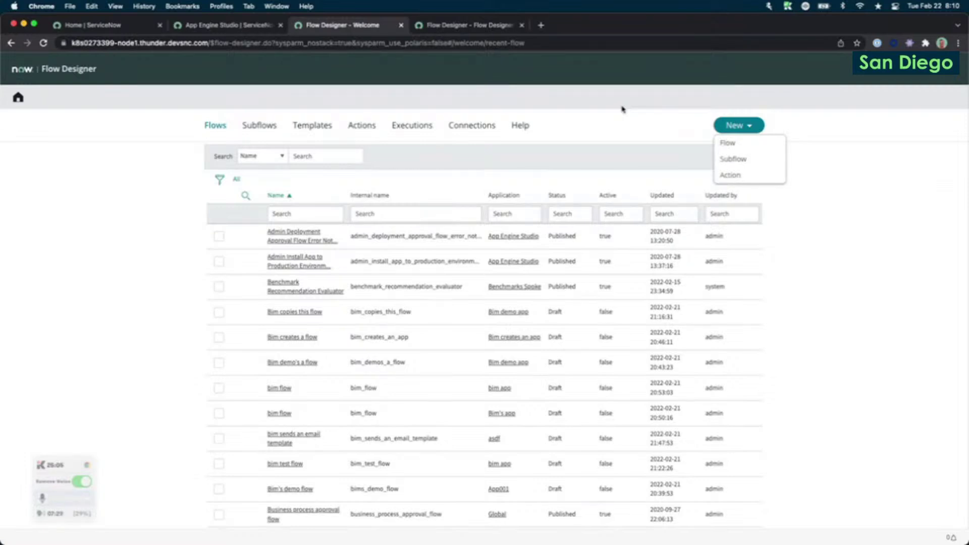
# Start a new flow named '__Bim creates a send email template'.
pyautogui.click(758, 143)
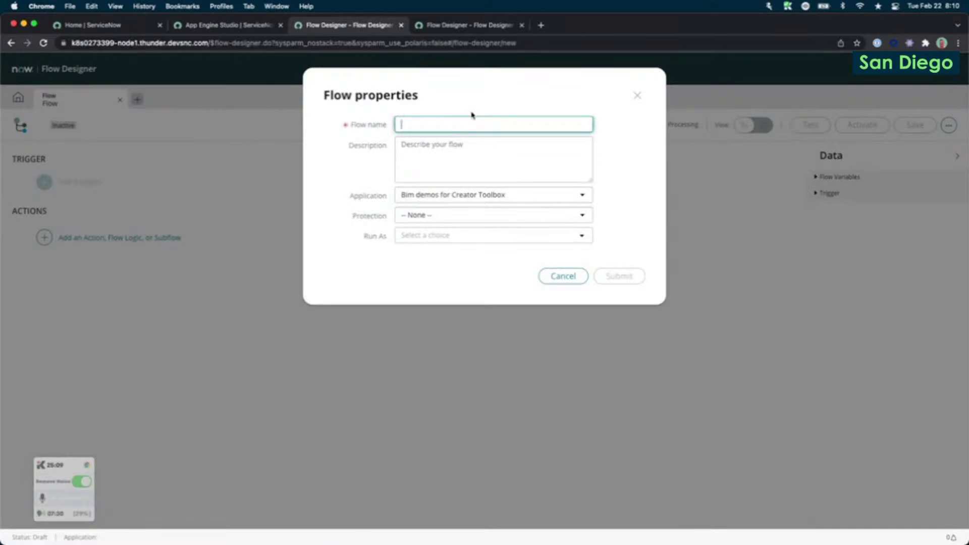
pyautogui.press('super+equal')
pyautogui.press('super+equal')
pyautogui.press('super+equal')
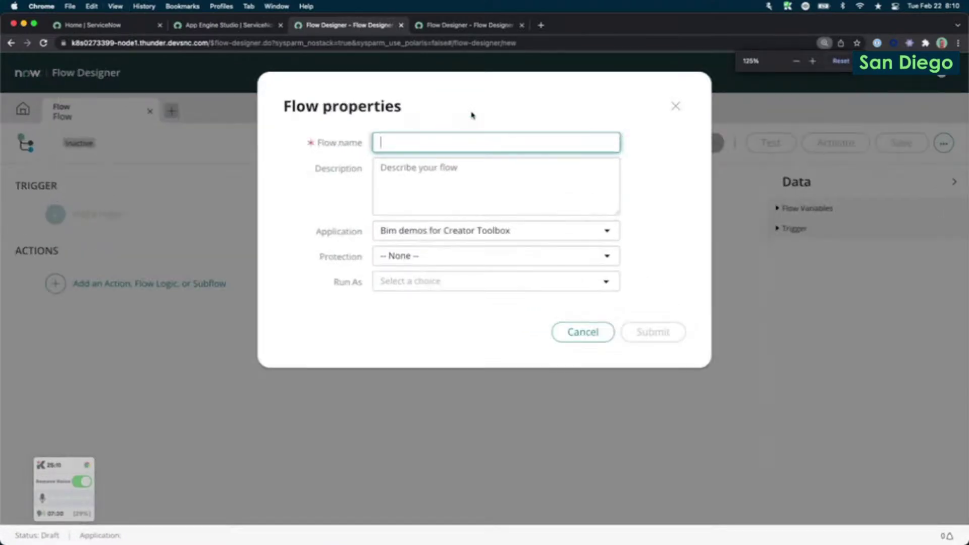
pyautogui.press('super+minus')
pyautogui.press('super+minus')
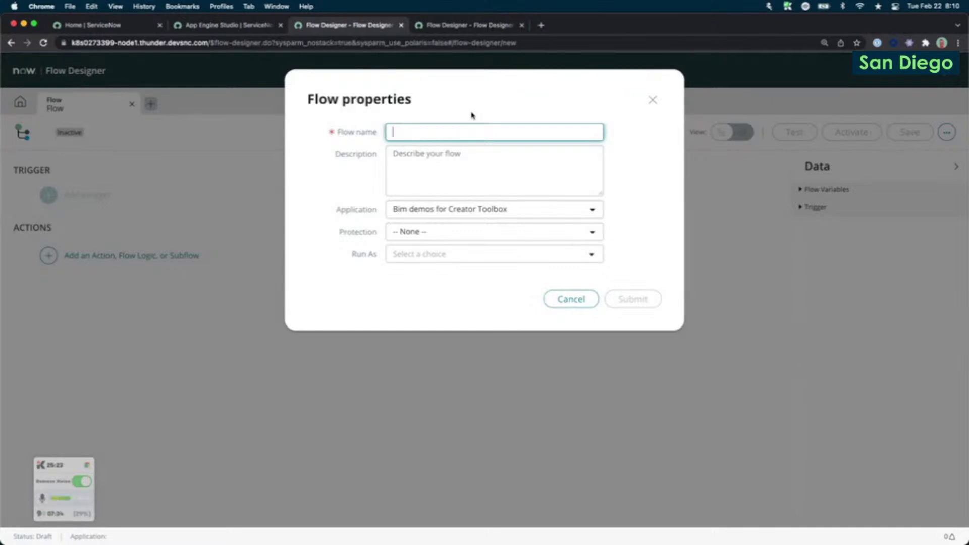
pyautogui.write('_')
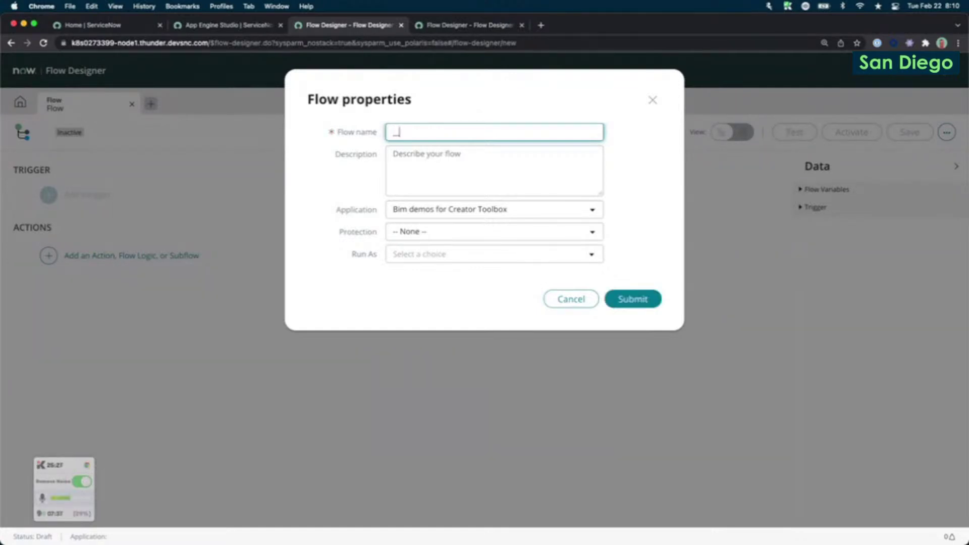
pyautogui.write('_Bim creates a send')
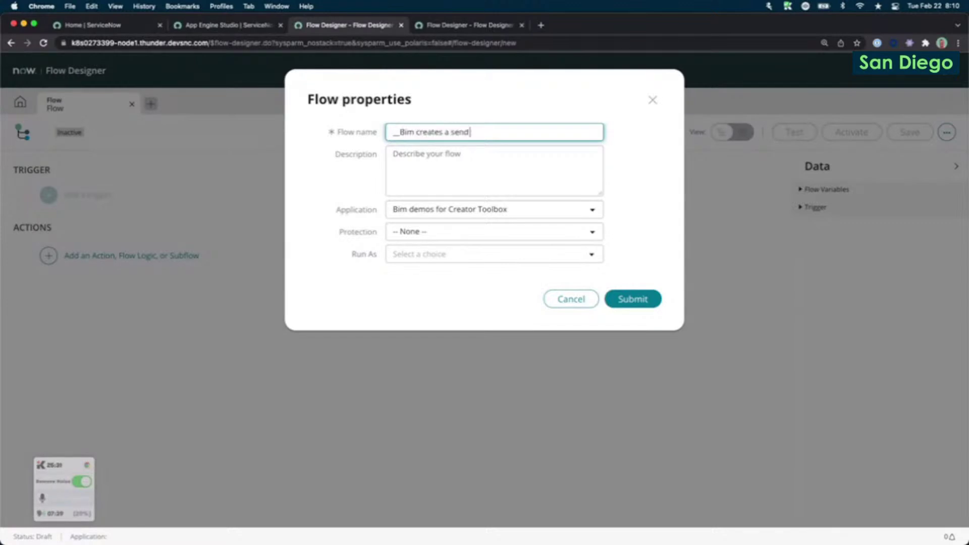
pyautogui.write(' email template')
# Describe the flow as sending an email when a record is created, and submit it.
pyautogui.click(546, 185)
pyautogui.write('Creates')
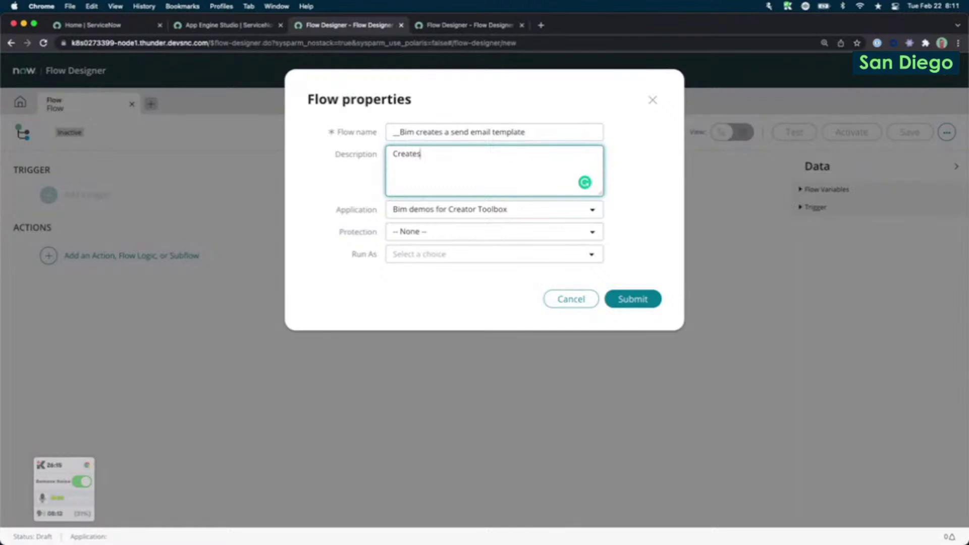
pyautogui.write('a send e')
pyautogui.hotkey('alt', 'shift', 'Left')
pyautogui.hotkey('alt', 'shift', 'Left')
pyautogui.write('email to send when a record is created')
pyautogui.click(628, 298)
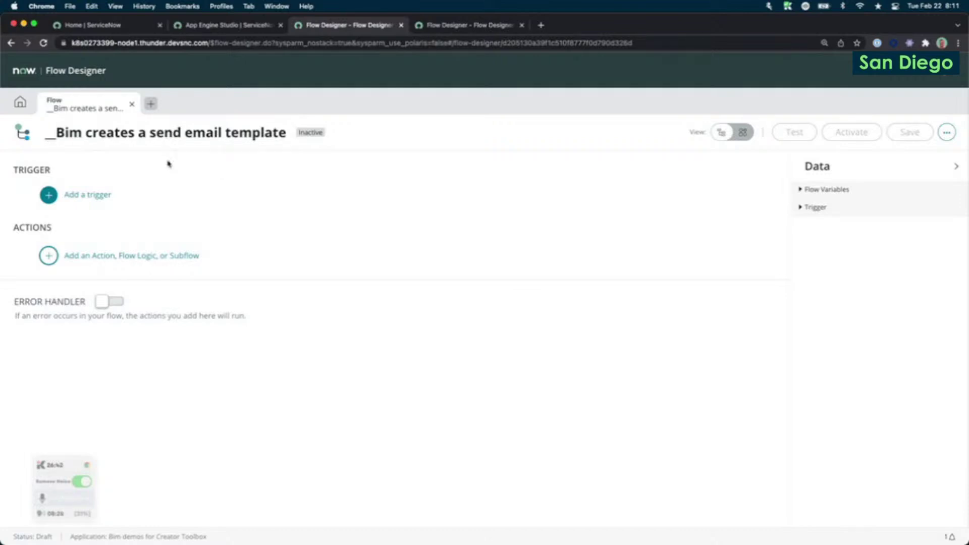
# Set the trigger to Created on the Incident [incident] table.
pyautogui.click(100, 196)
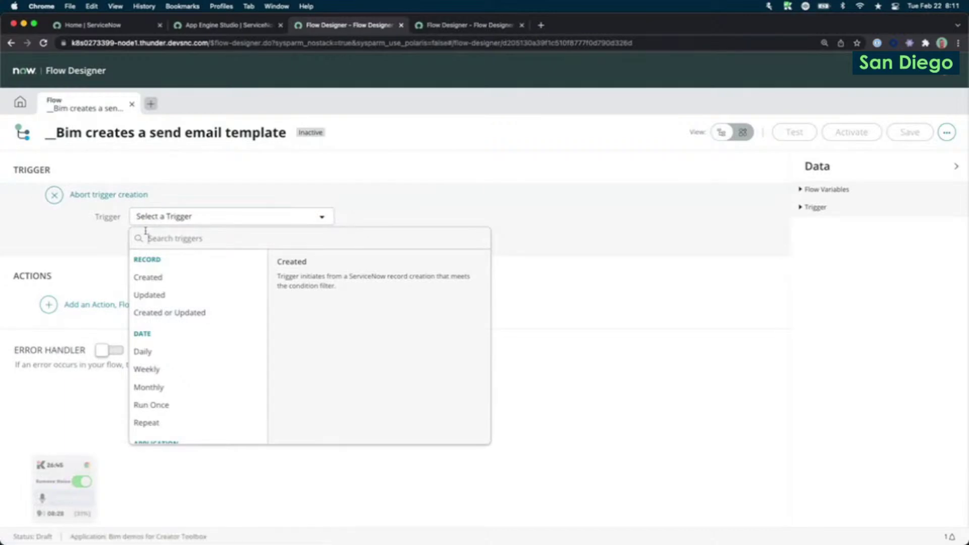
pyautogui.click(164, 281)
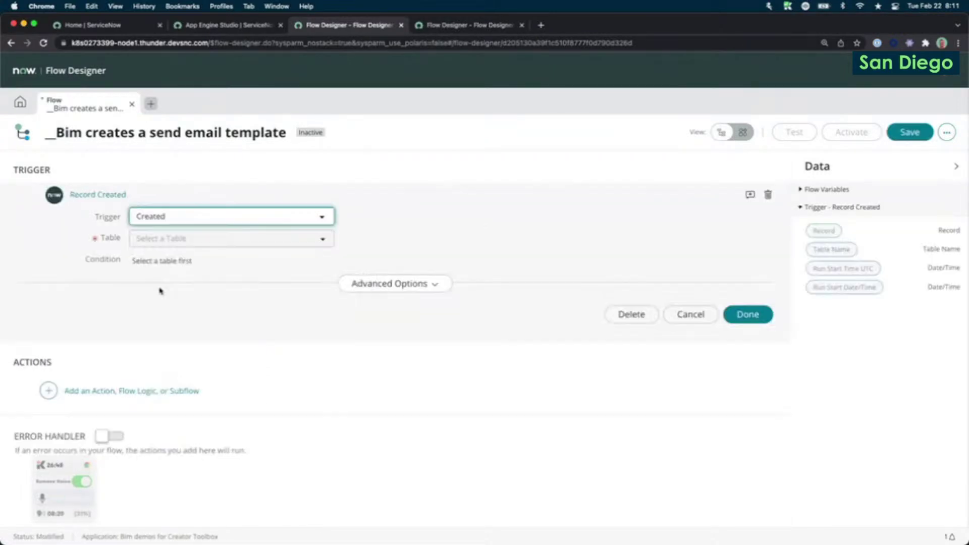
pyautogui.click(275, 247)
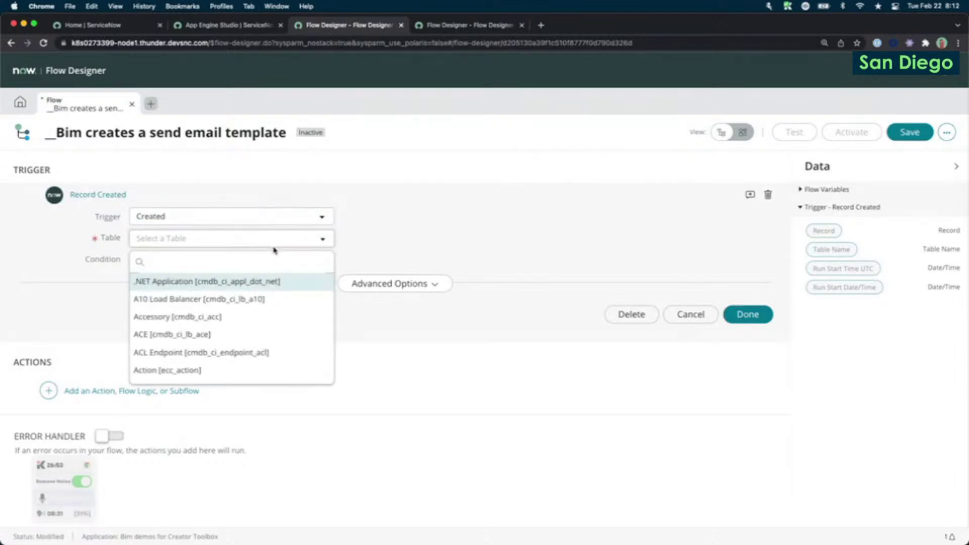
pyautogui.write('inci')
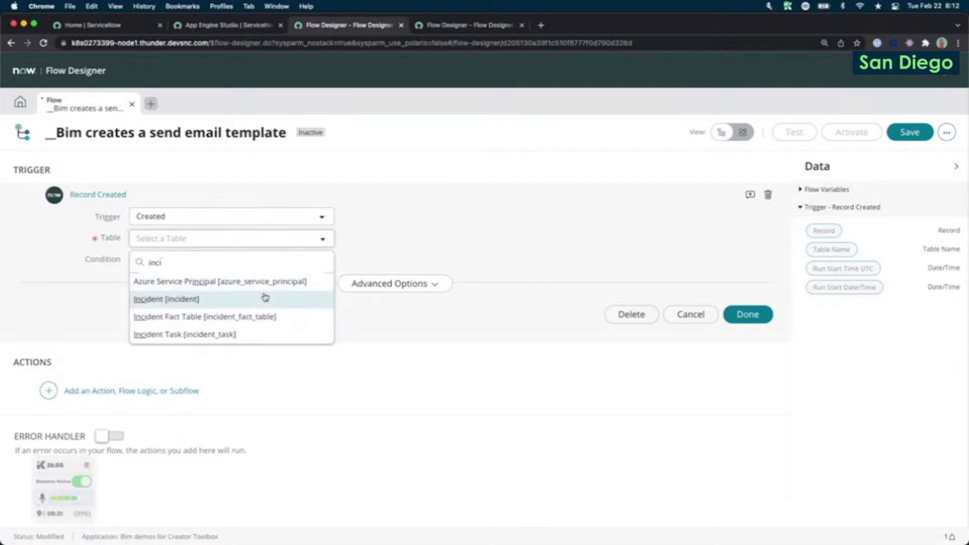
pyautogui.click(265, 298)
# Confirm the trigger and add a Send Email action.
pyautogui.click(747, 315)
pyautogui.click(92, 252)
pyautogui.click(98, 255)
pyautogui.write('send')
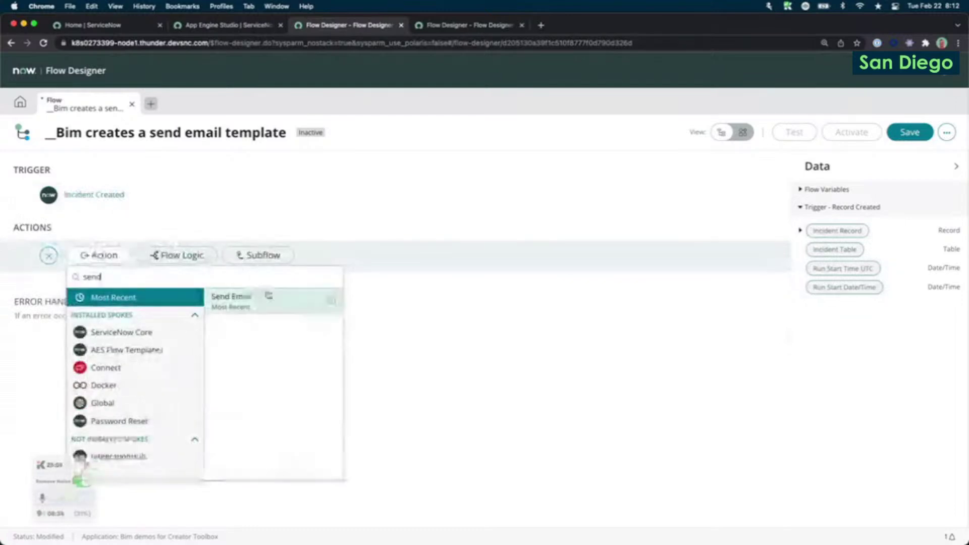
pyautogui.click(270, 309)
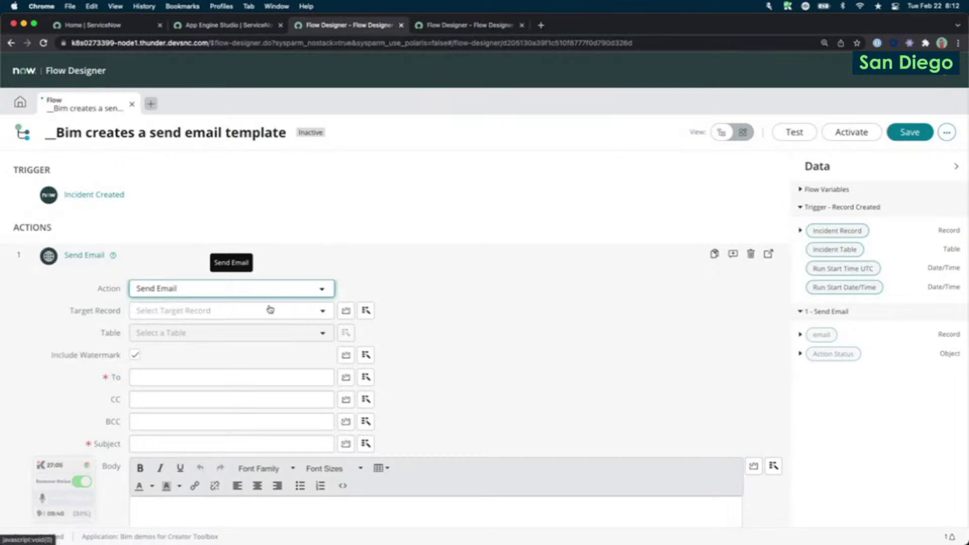
# Paste the recipient's e-mail address into the To field.
pyautogui.scroll(-2, 275, 308)
pyautogui.click(237, 328)
pyautogui.write('test')
pyautogui.press('super+z')
pyautogui.press('super+v')
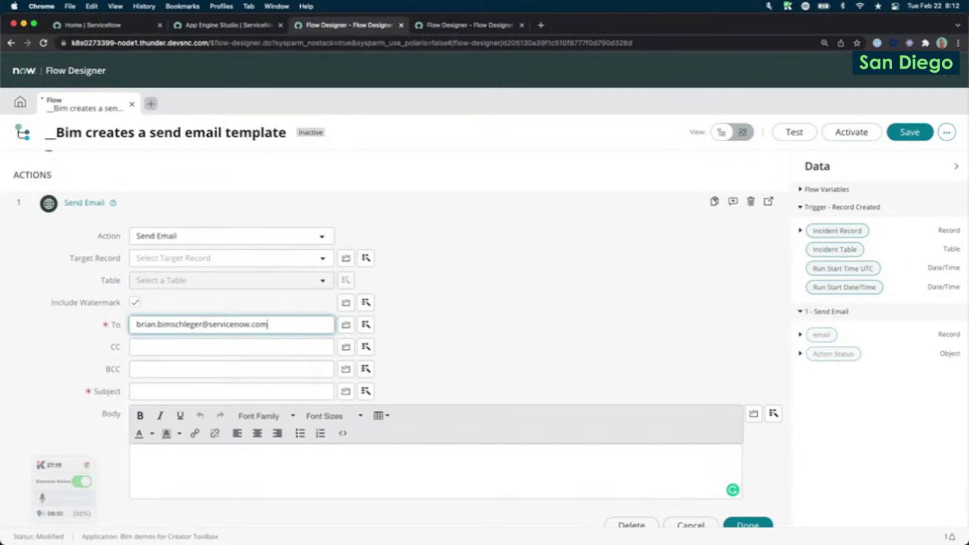
# Set the subject to 'New record on' plus the Incident Table pill, and begin the body.
pyautogui.click(207, 389)
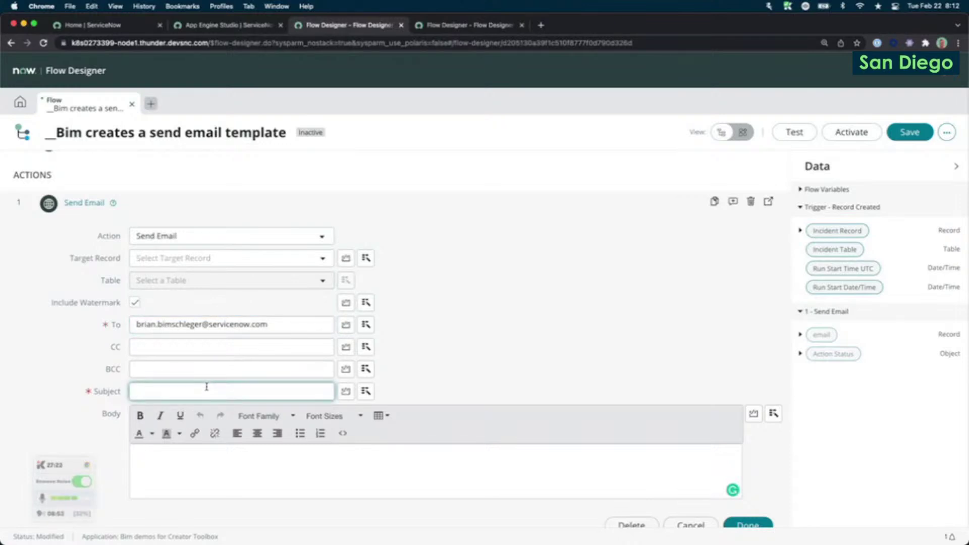
pyautogui.write('New record on')
pyautogui.click(366, 391)
pyautogui.click(421, 258)
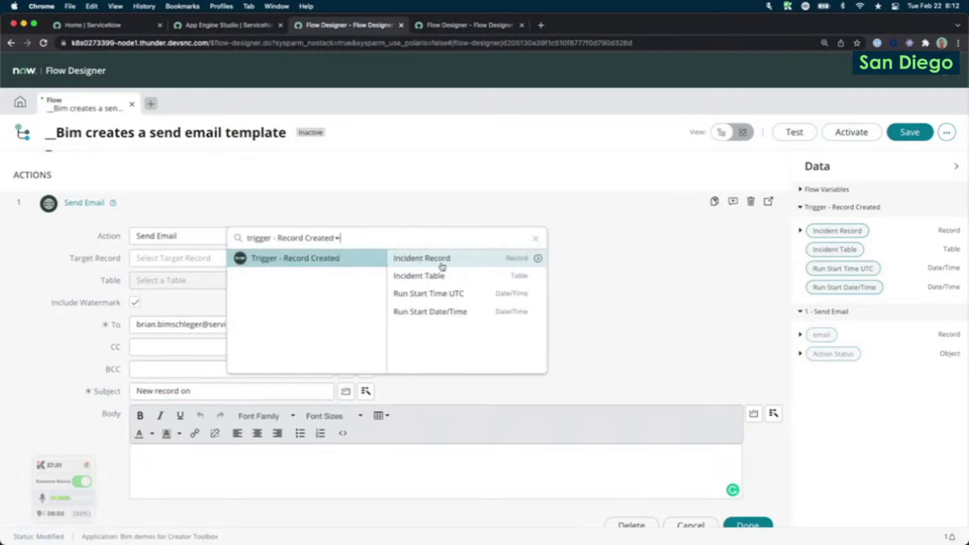
pyautogui.click(467, 275)
pyautogui.click(277, 484)
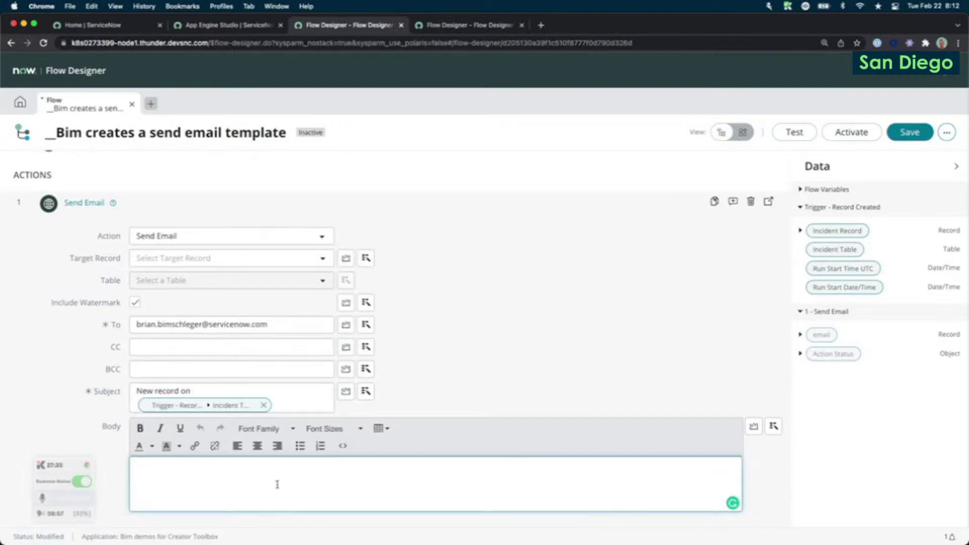
pyautogui.write('A NEW RECORD WAS')
# Replace the body with 'A new record created on the table' followed by the Incident Table pill.
pyautogui.hotkey('ctrl', 'a')
pyautogui.write('A new record created on')
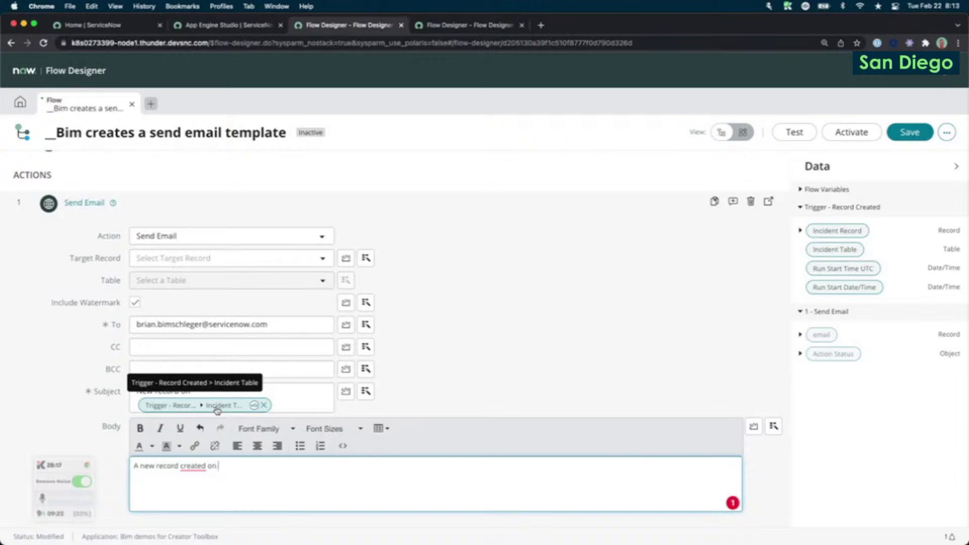
pyautogui.write('the')
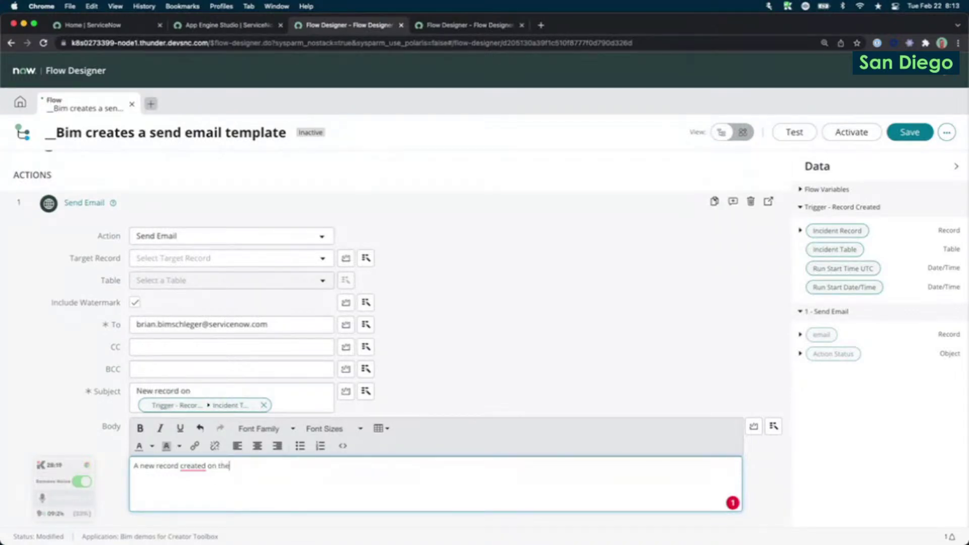
pyautogui.write(' table')
pyautogui.click(772, 428)
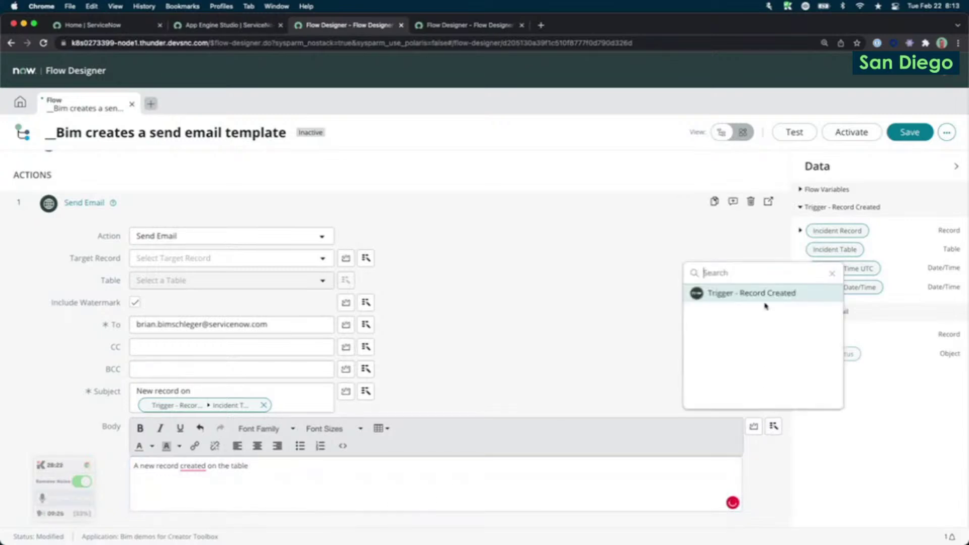
pyautogui.click(765, 294)
pyautogui.click(809, 313)
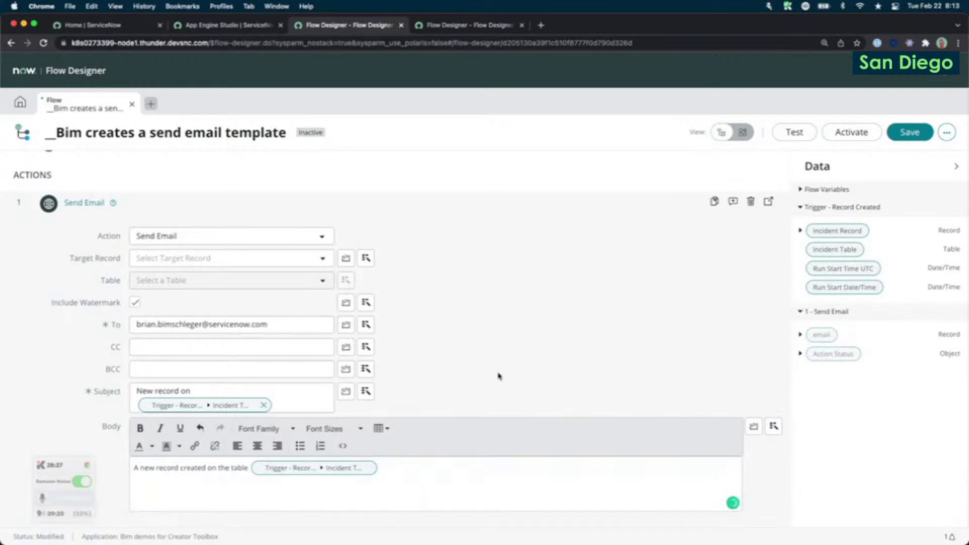
pyautogui.scroll(2, 502, 378)
pyautogui.scroll(-7, 642, 404)
pyautogui.scroll(4, 579, 385)
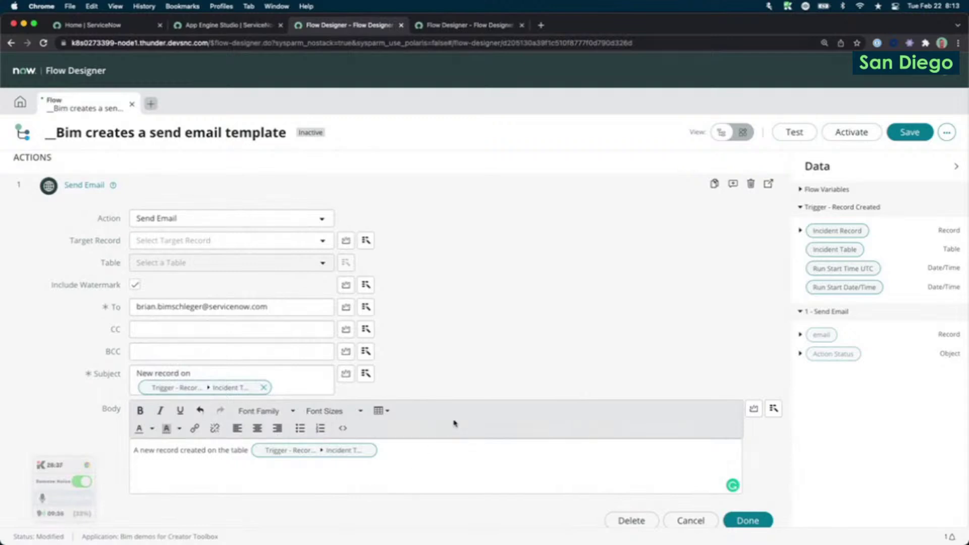
pyautogui.click(392, 451)
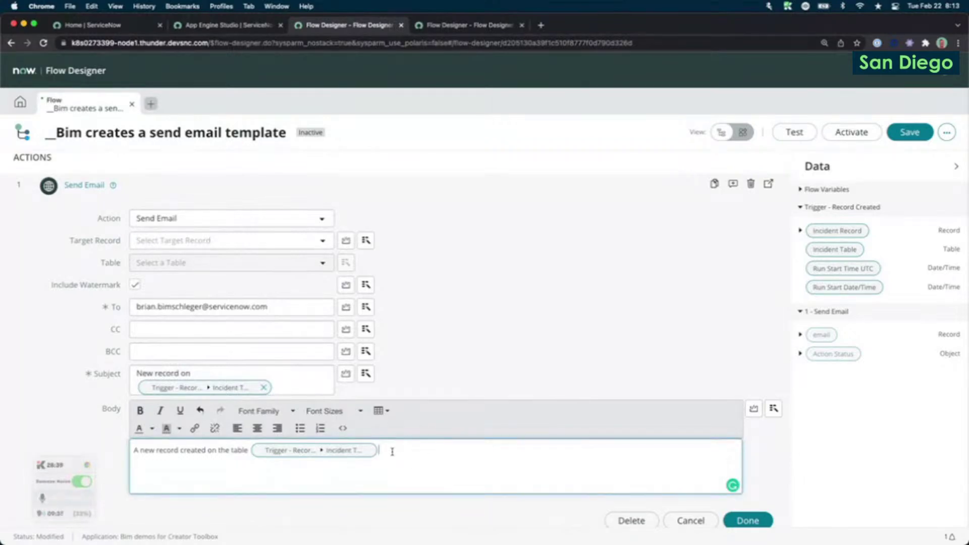
# Close the Send Email action and save the flow.
pyautogui.click(754, 521)
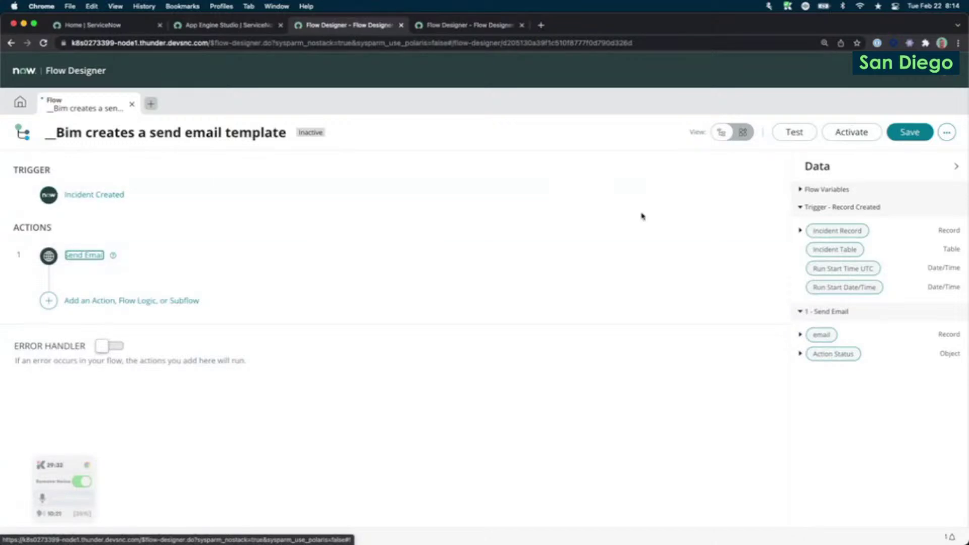
pyautogui.click(915, 133)
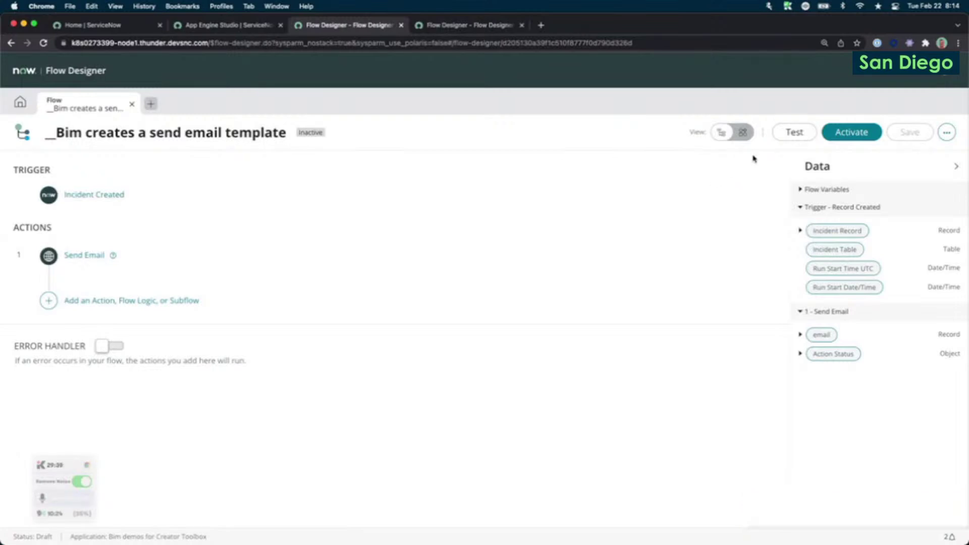
pyautogui.click(944, 134)
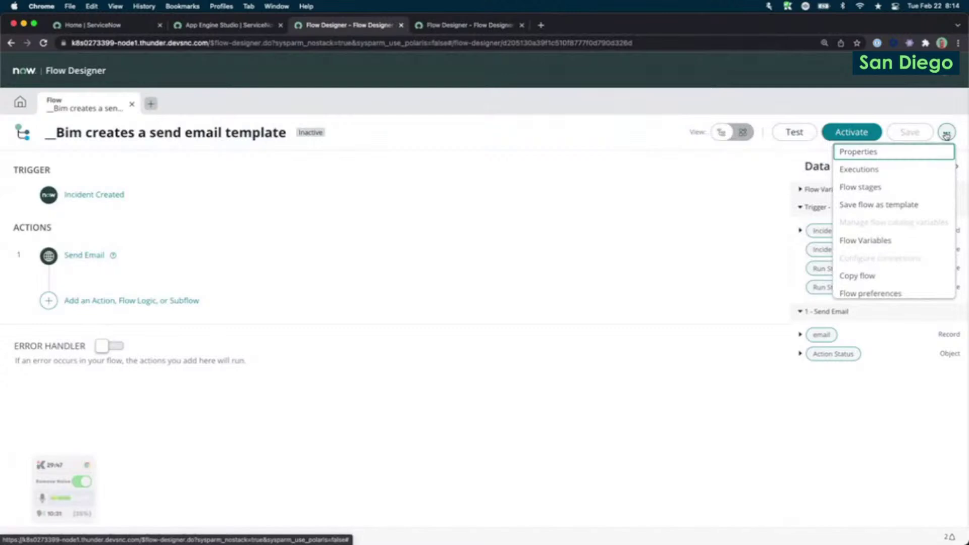
# Choose Save flow as template from the More Actions menu.
pyautogui.click(948, 133)
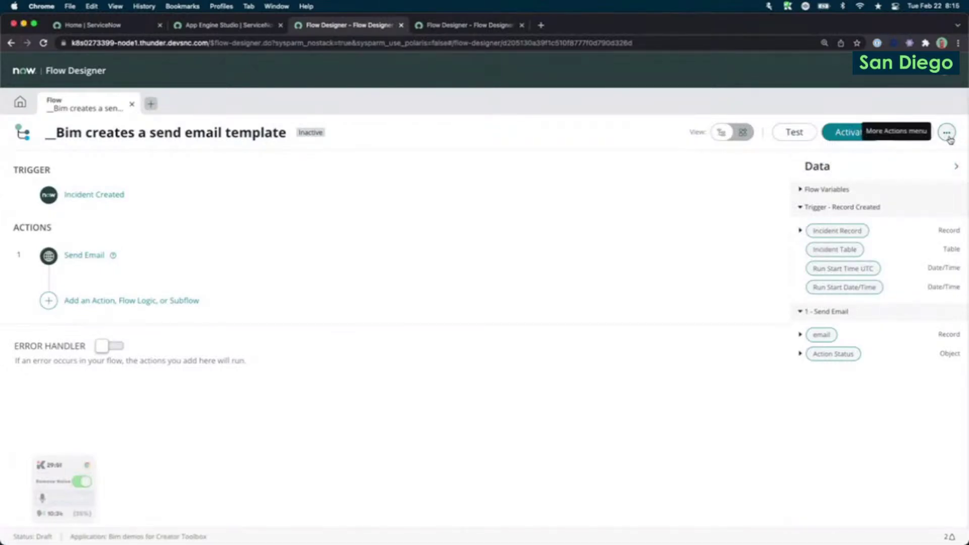
pyautogui.click(947, 135)
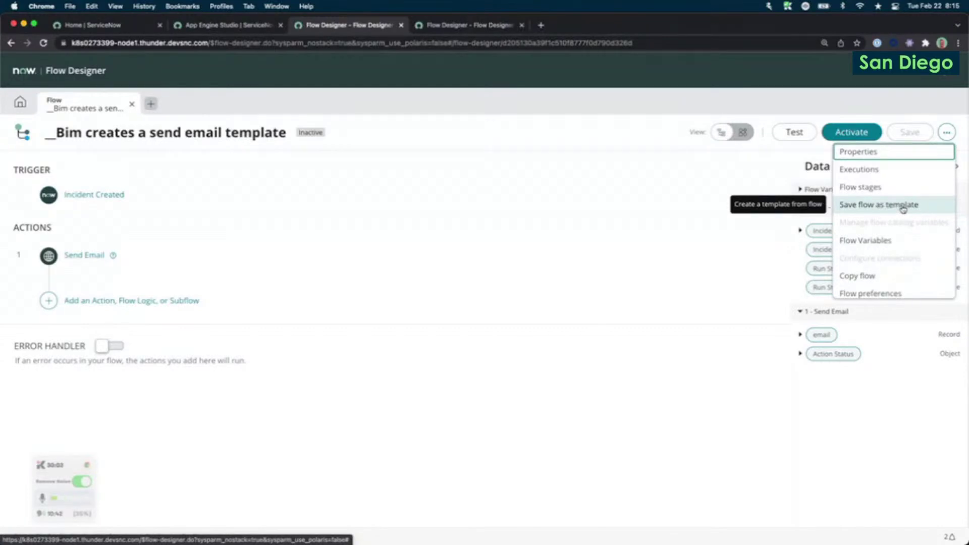
pyautogui.click(902, 209)
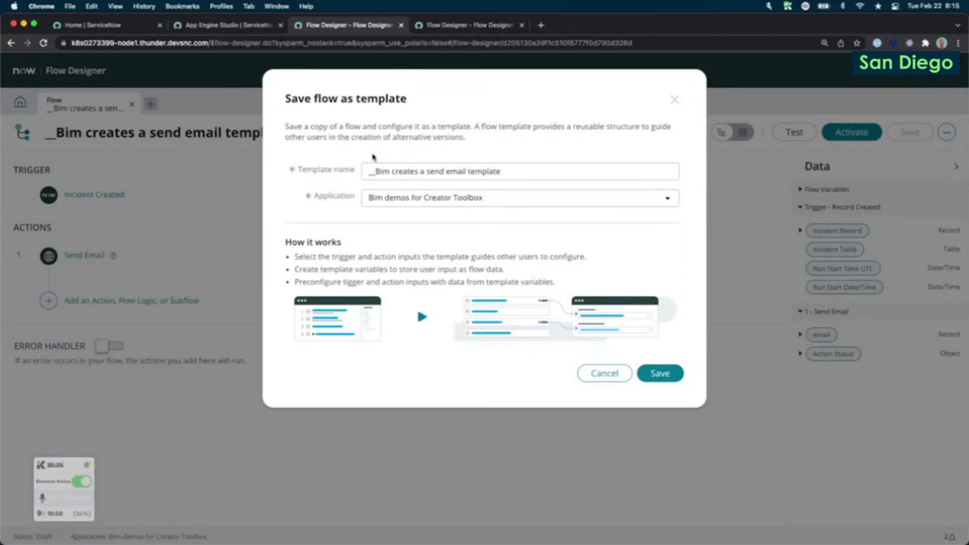
# Save the flow as the template '__Bim creates a send email template (Live)' in the Global application.
pyautogui.click(545, 169)
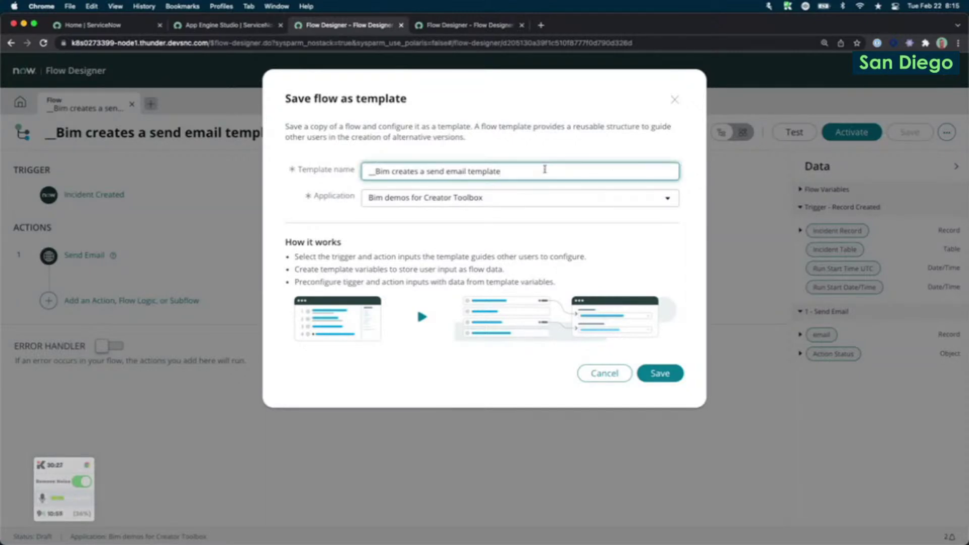
pyautogui.write('(Live)')
pyautogui.click(516, 202)
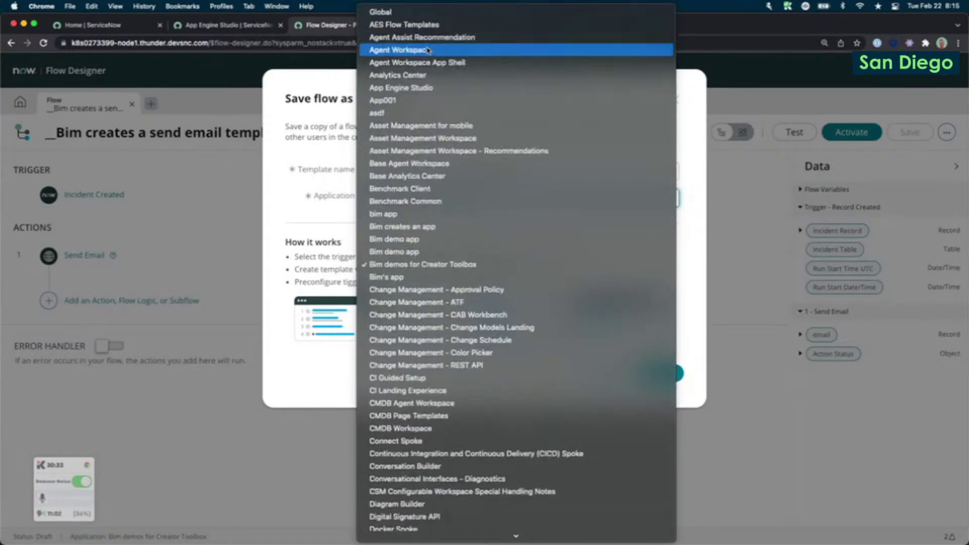
pyautogui.click(383, 12)
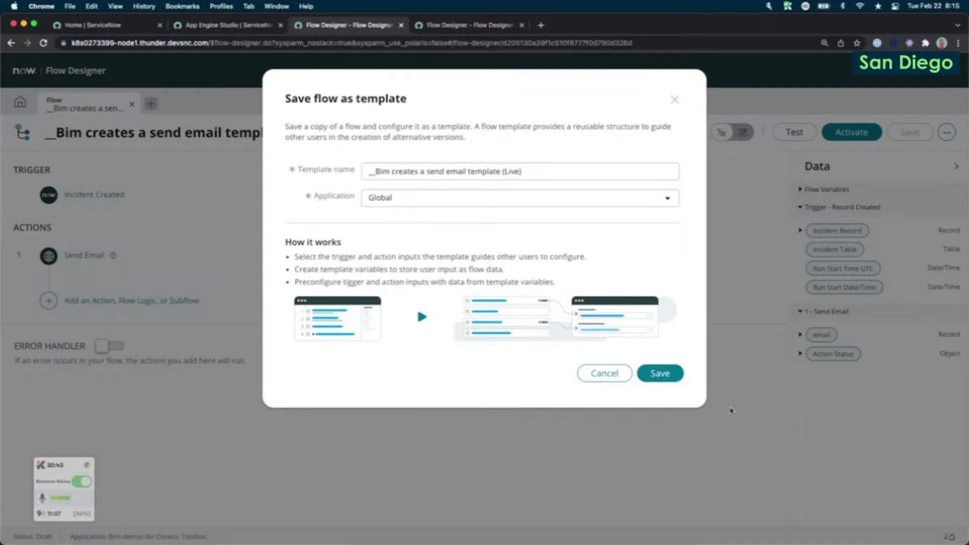
pyautogui.click(659, 374)
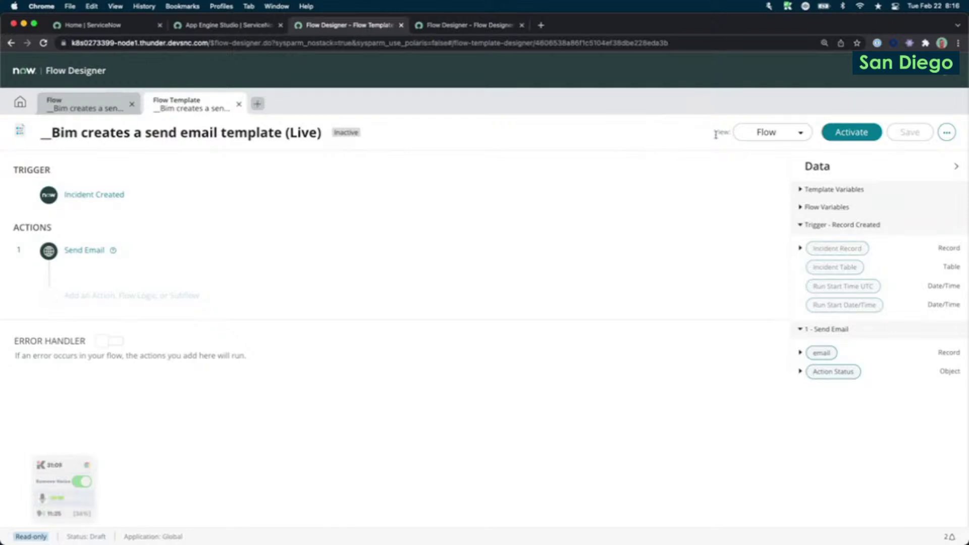
# Check the Incident Created trigger, then switch the designer view from Flow to Template setup.
pyautogui.click(775, 134)
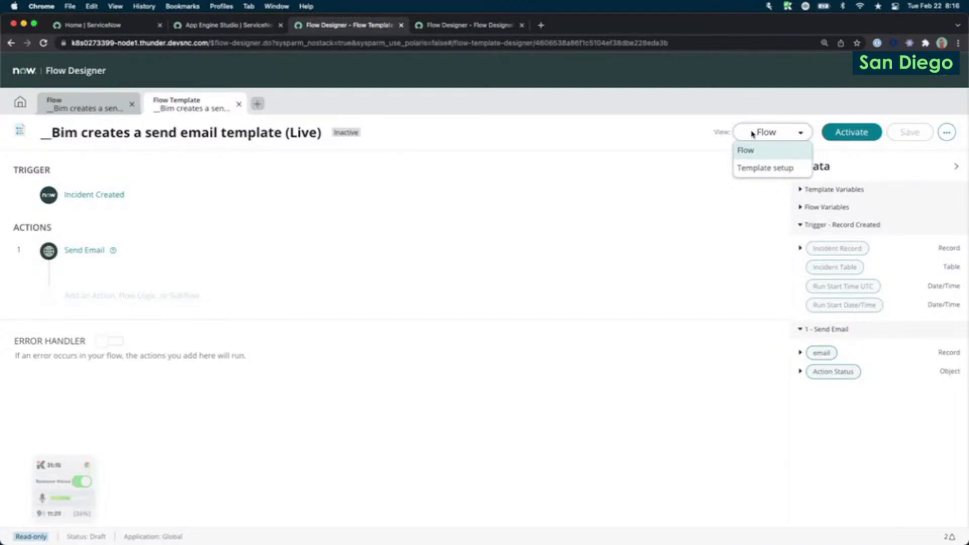
pyautogui.click(721, 135)
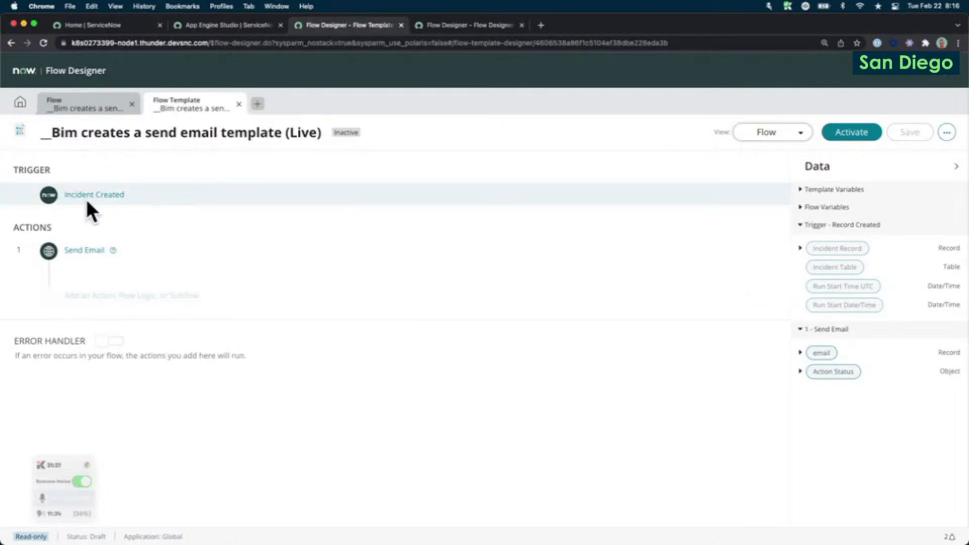
pyautogui.click(125, 196)
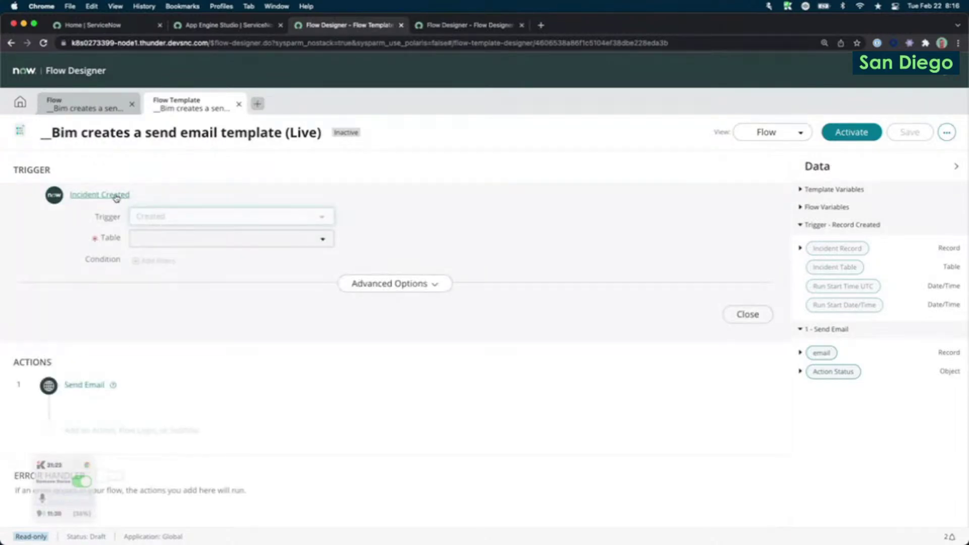
pyautogui.click(114, 195)
pyautogui.click(780, 133)
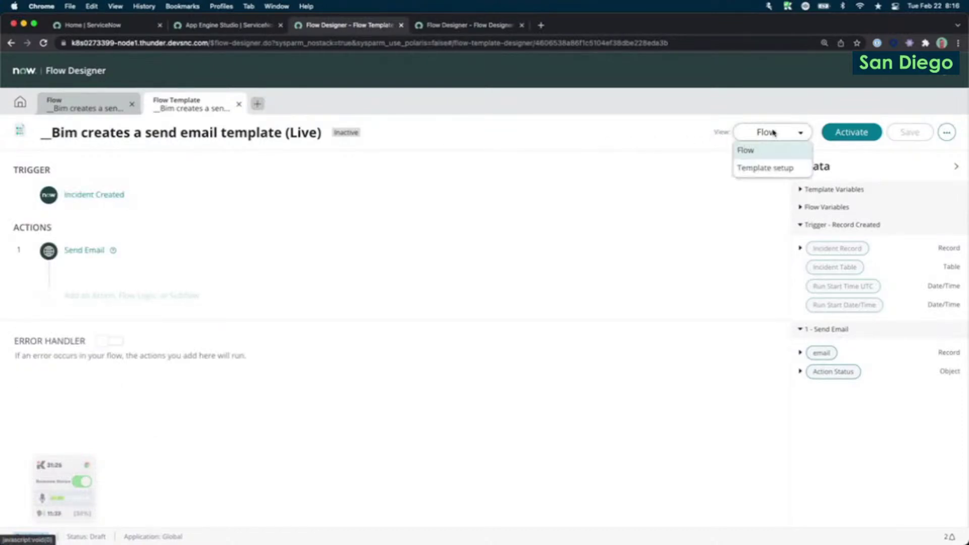
pyautogui.click(755, 168)
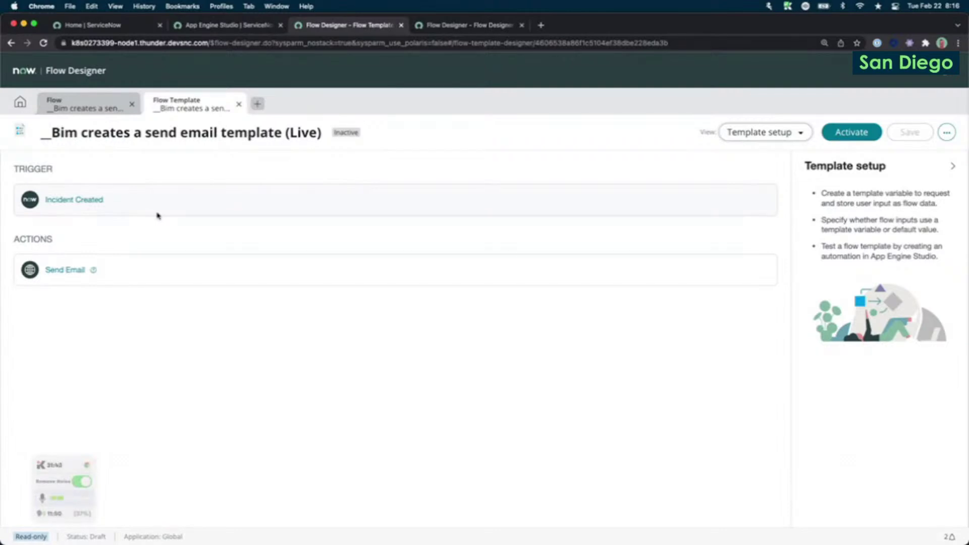
# Expand the trigger's input settings and show the value options for its Table input.
pyautogui.click(114, 210)
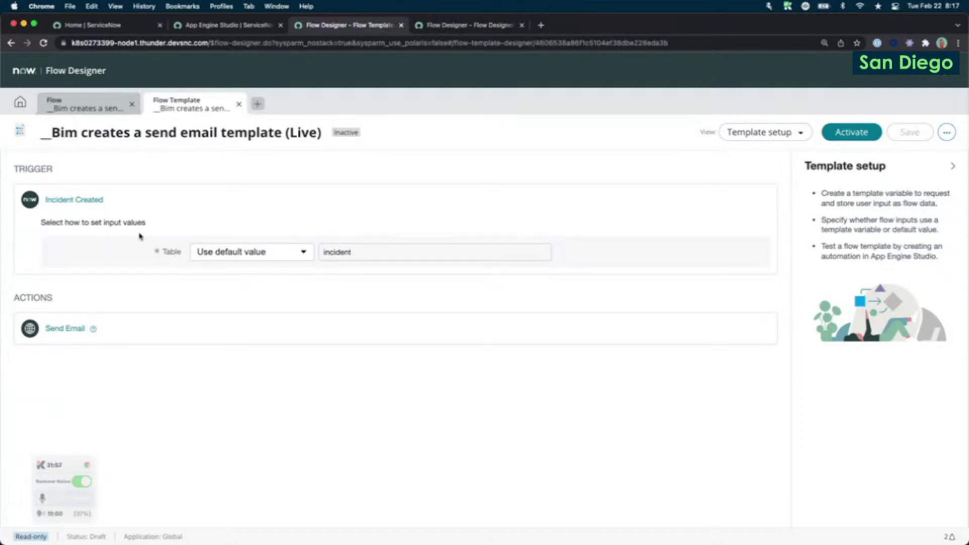
pyautogui.click(225, 252)
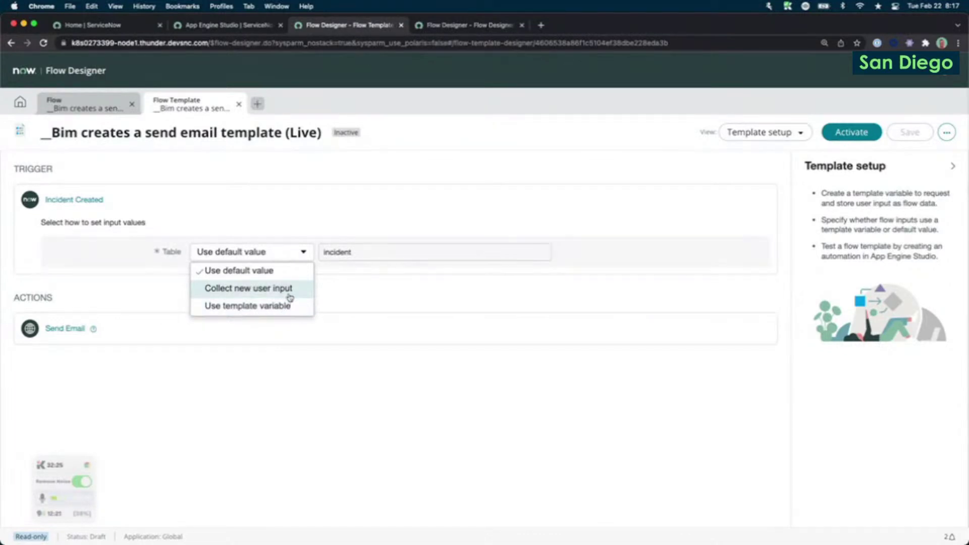
# Set Table to Collect new user input with field label 'What table should we listen for?'.
pyautogui.click(295, 292)
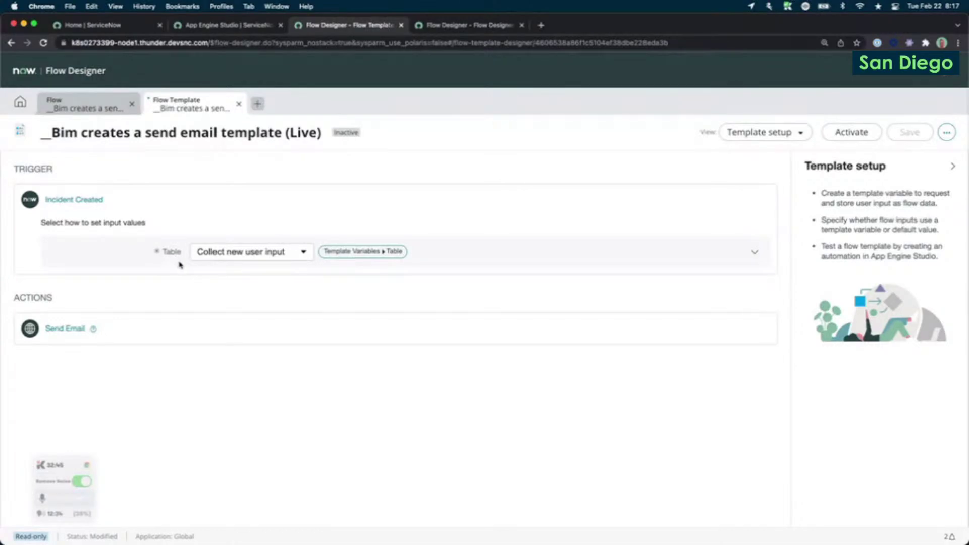
pyautogui.doubleClick(172, 251)
pyautogui.click(786, 266)
pyautogui.click(754, 253)
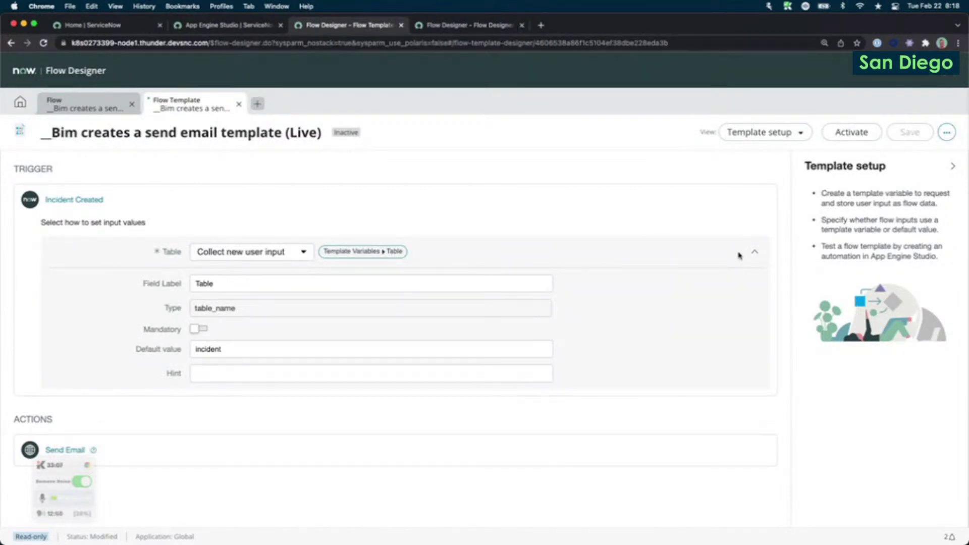
pyautogui.doubleClick(203, 285)
pyautogui.write('What table should we listen ')
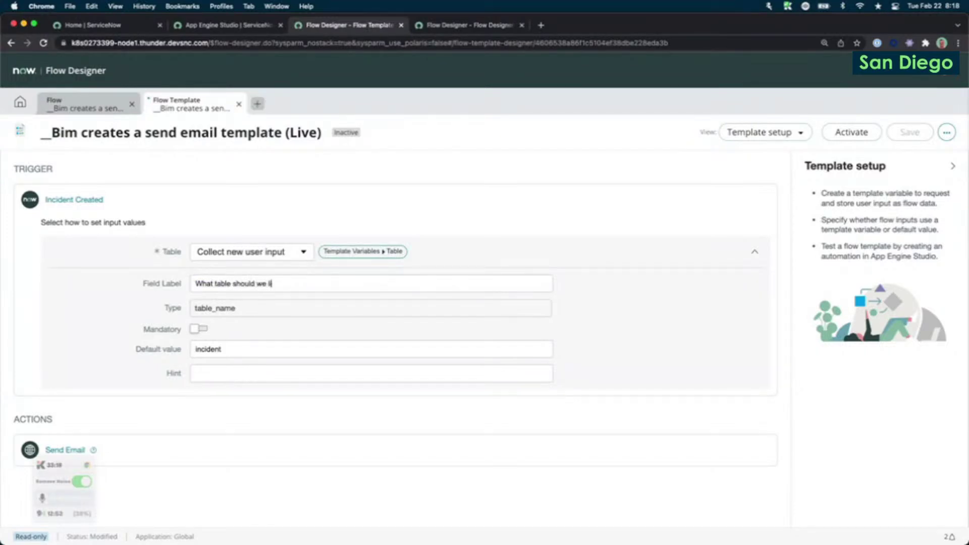
pyautogui.write('for?')
# Make the Table input mandatory with hint text 'Select the table to listen for'.
pyautogui.click(196, 331)
pyautogui.click(218, 373)
pyautogui.write('Enter the name')
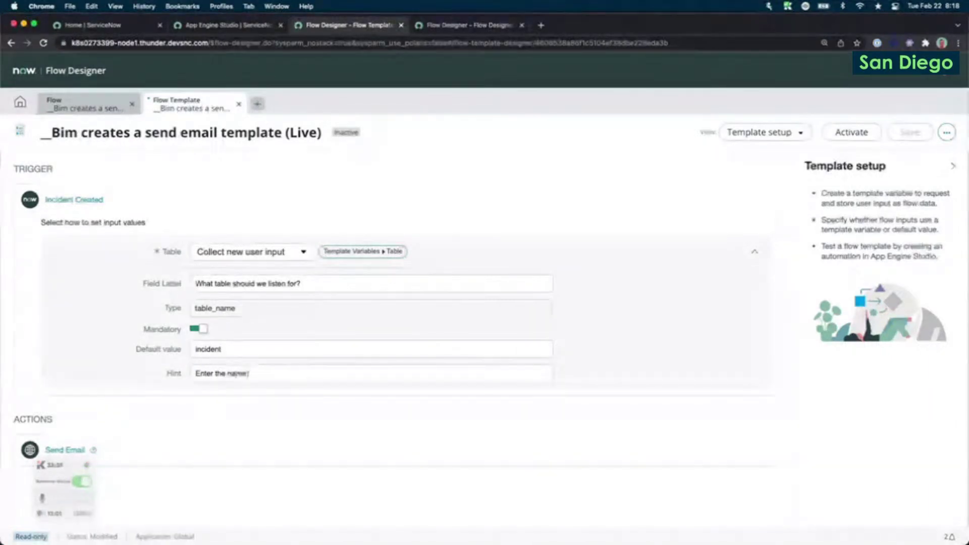
pyautogui.press('super+a')
pyautogui.write('Sele')
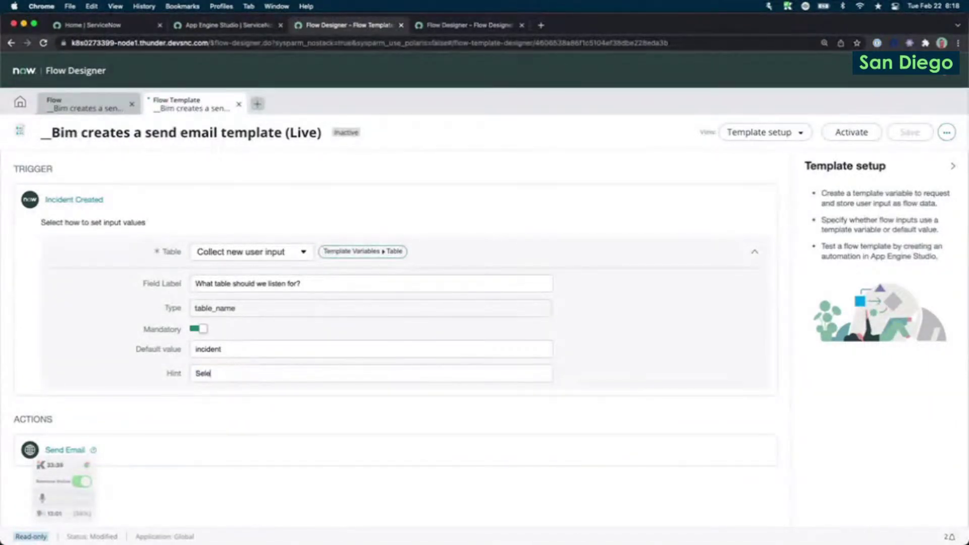
pyautogui.write('ct the table to listen for')
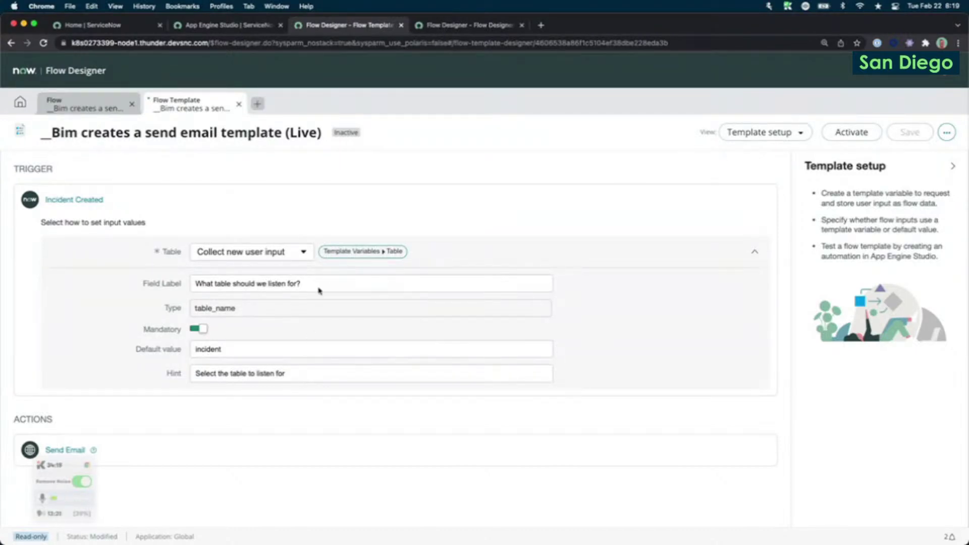
# Set the Send Email To input to a mandatory user prompt 'Who should we send the email to?'.
pyautogui.click(754, 251)
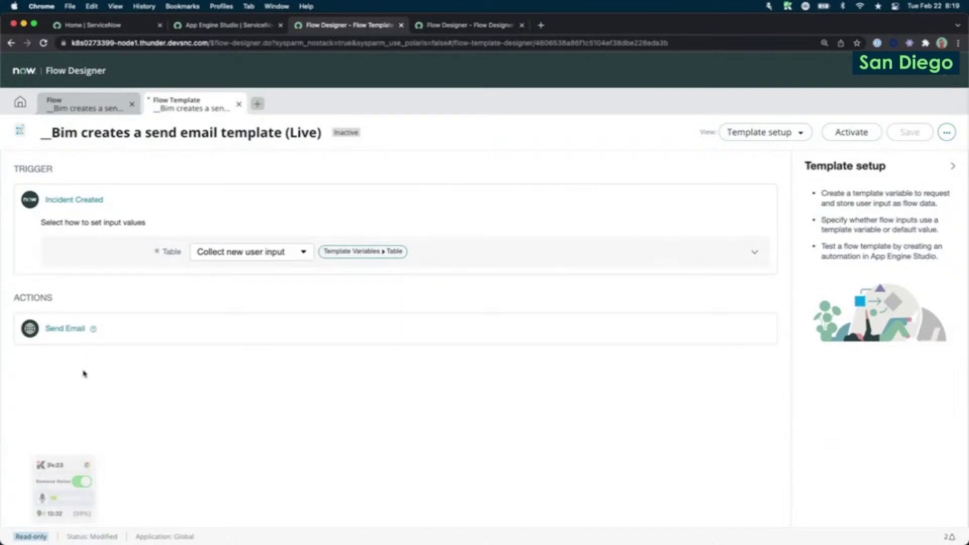
pyautogui.click(76, 330)
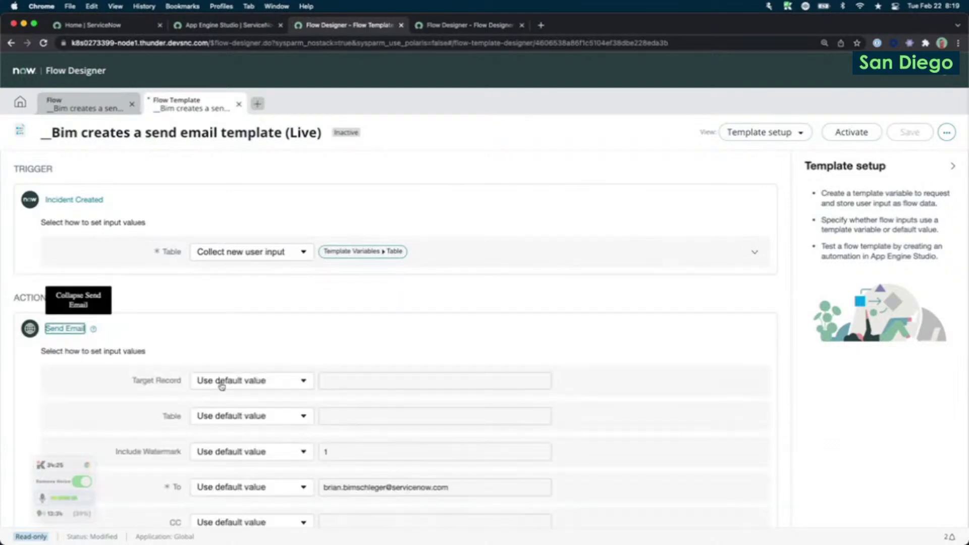
pyautogui.scroll(-2, 219, 385)
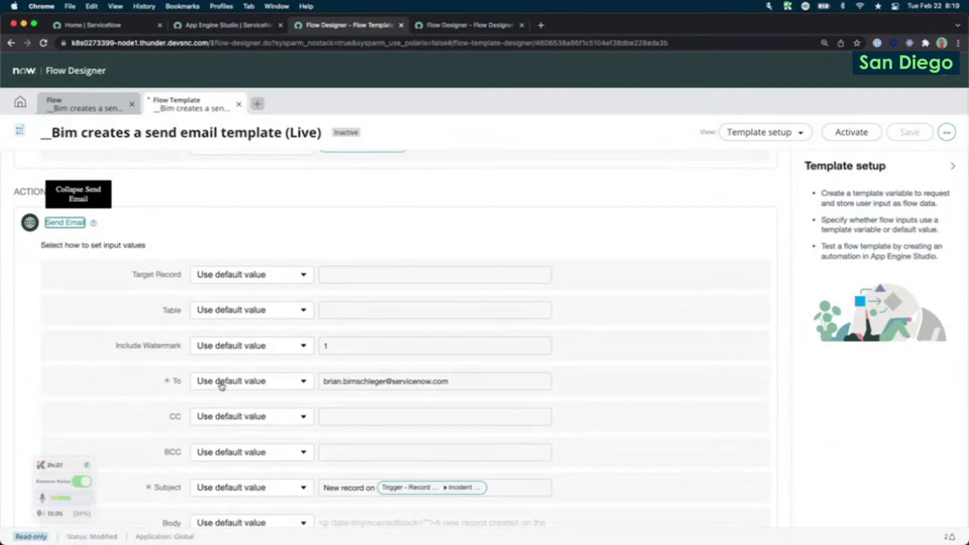
pyautogui.click(221, 382)
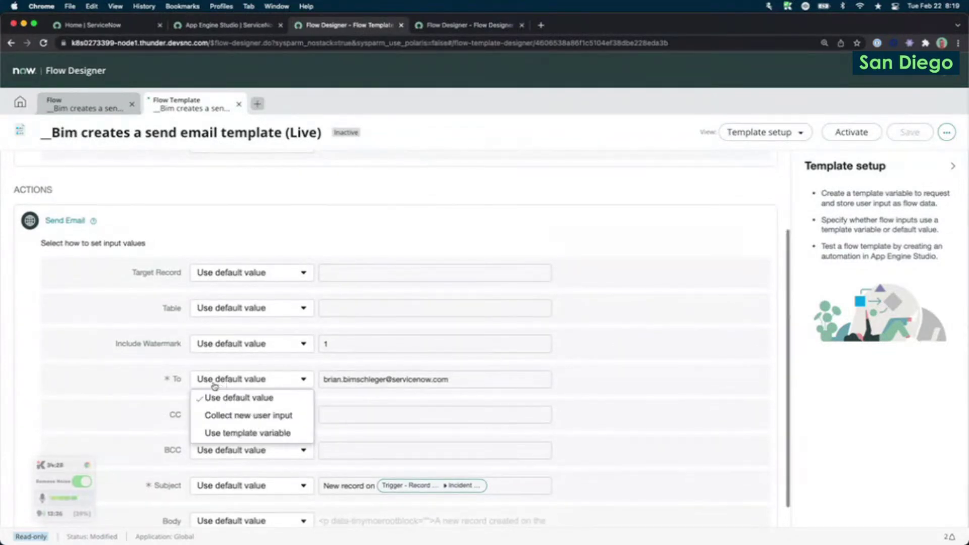
pyautogui.click(241, 419)
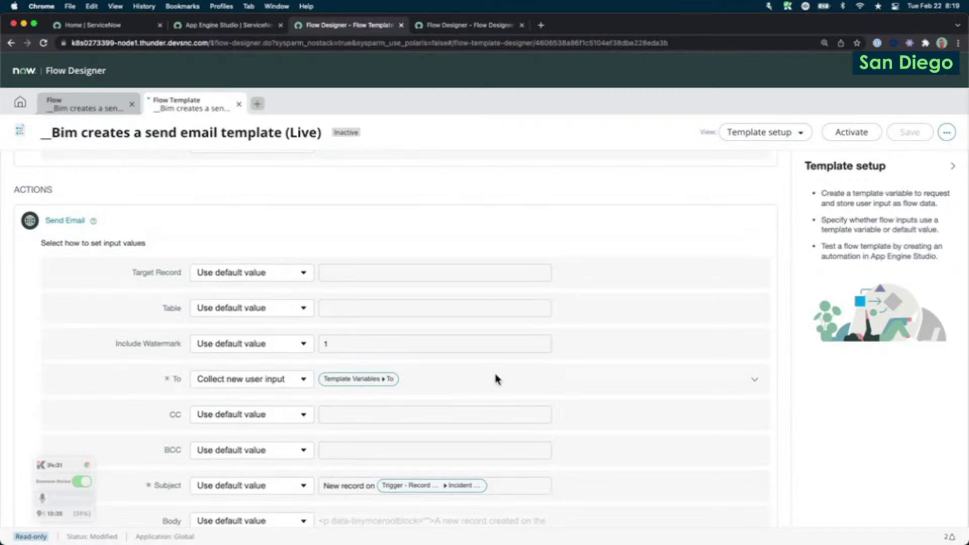
pyautogui.click(755, 380)
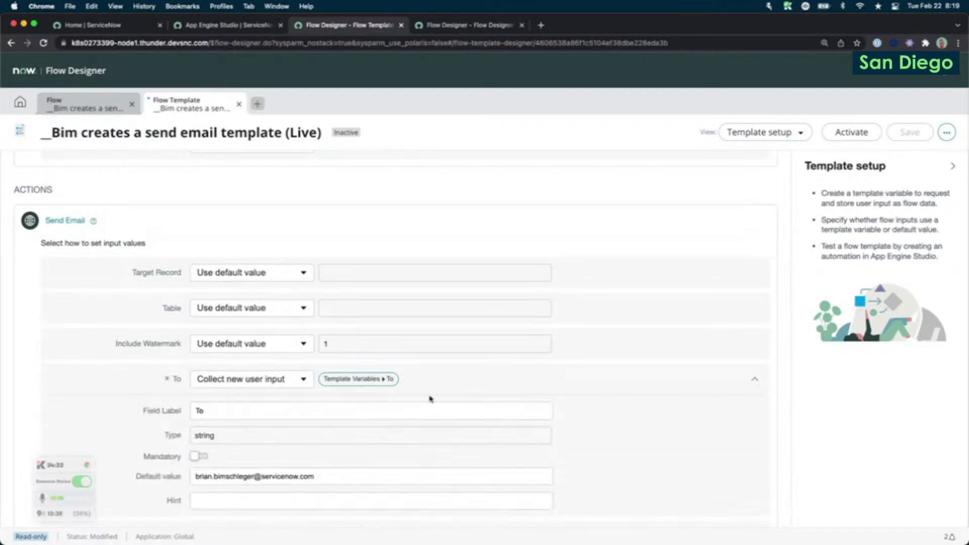
pyautogui.moveTo(206, 411); pyautogui.dragTo(162, 408)
pyautogui.write('Who should we send the email to?')
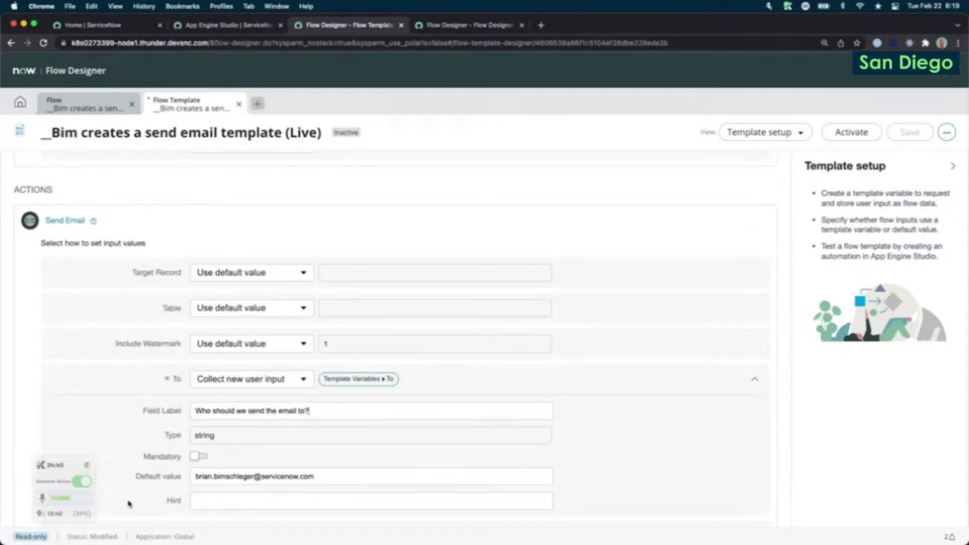
pyautogui.click(203, 457)
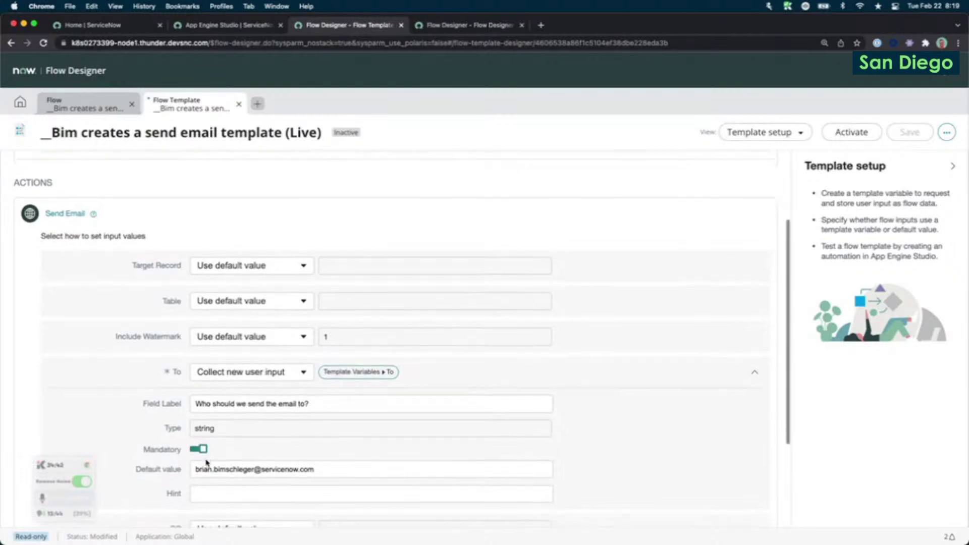
# Look at the Body input's value options, leaving it unchanged.
pyautogui.scroll(-3, 413, 350)
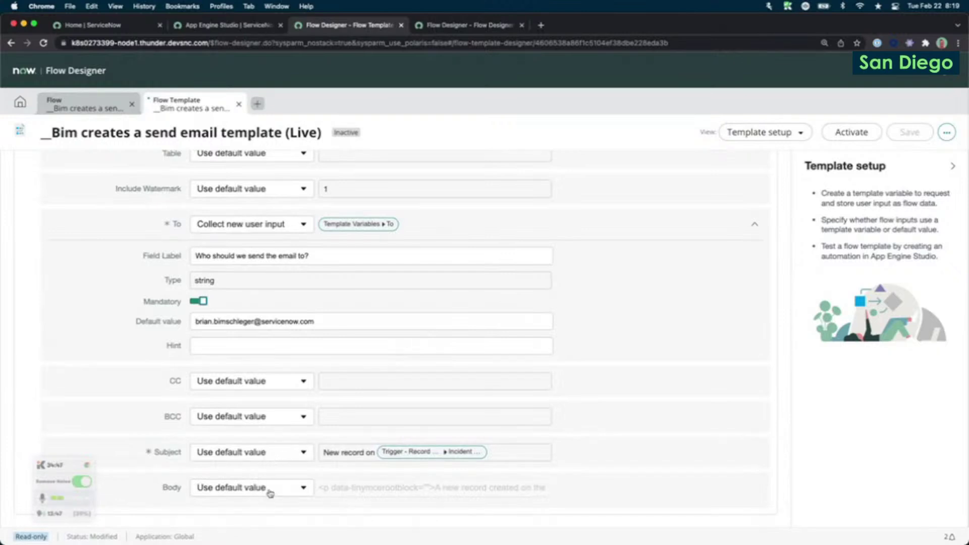
pyautogui.scroll(1, 424, 337)
pyautogui.scroll(-1, 424, 337)
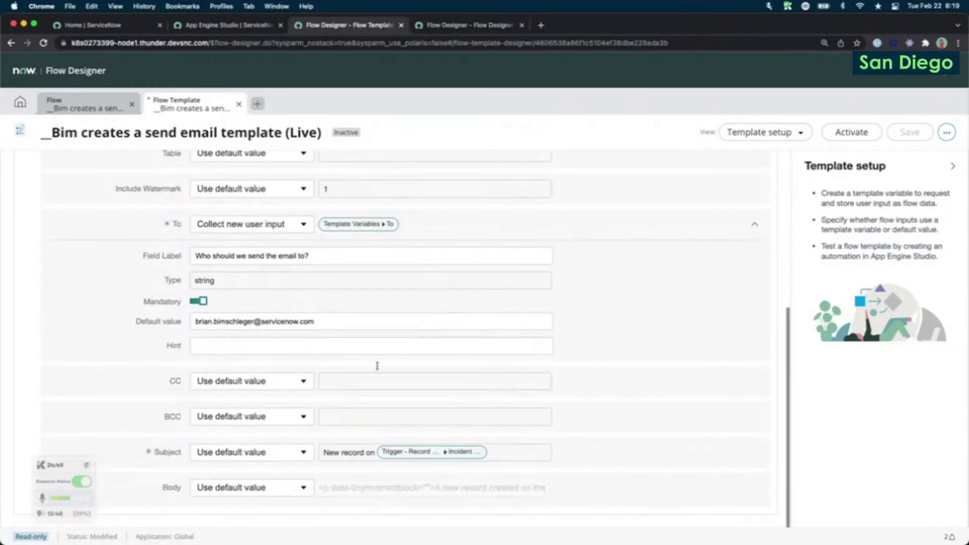
pyautogui.click(253, 488)
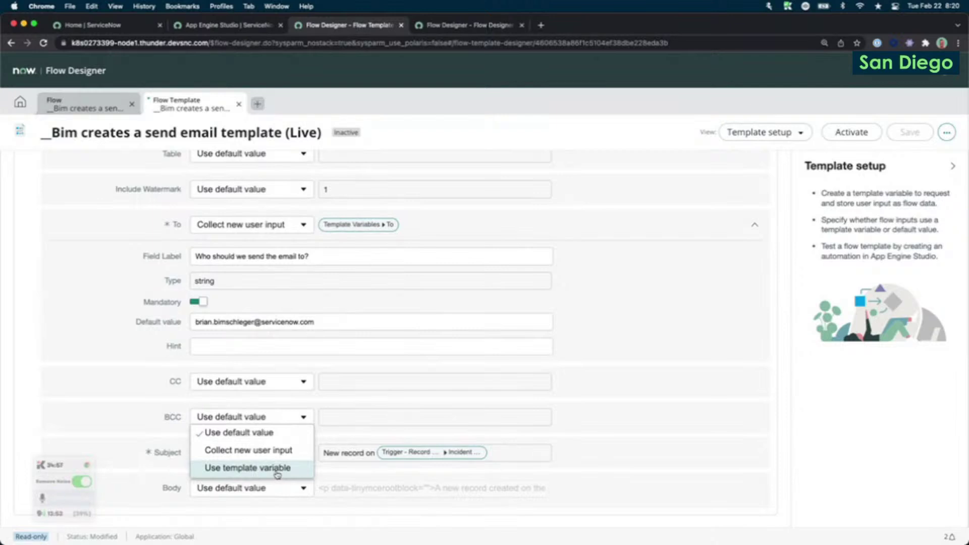
pyautogui.click(490, 418)
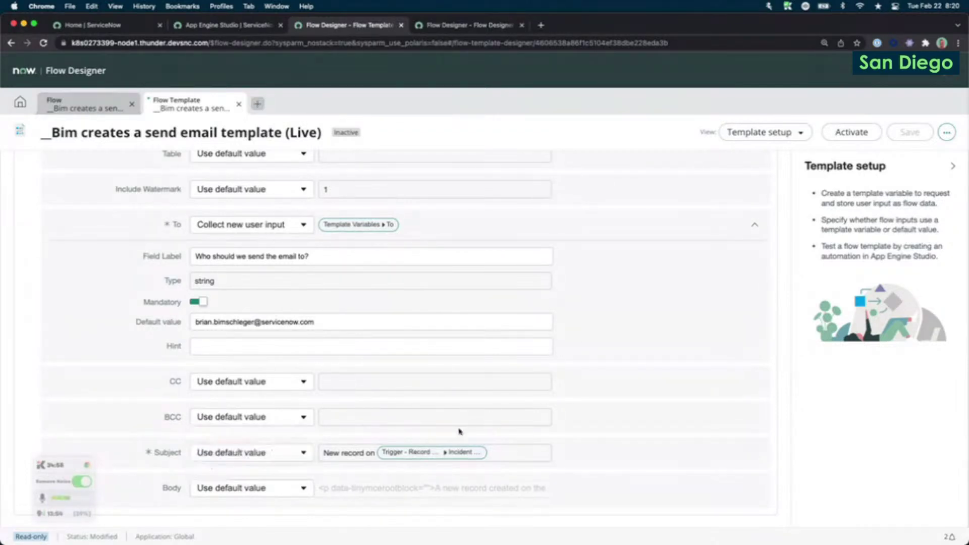
pyautogui.click(206, 453)
pyautogui.click(253, 506)
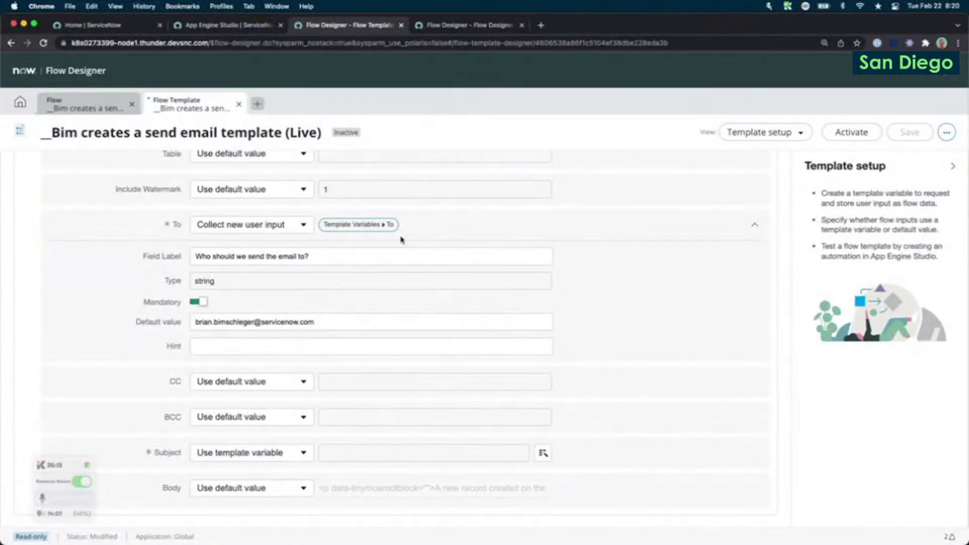
pyautogui.scroll(5, 366, 231)
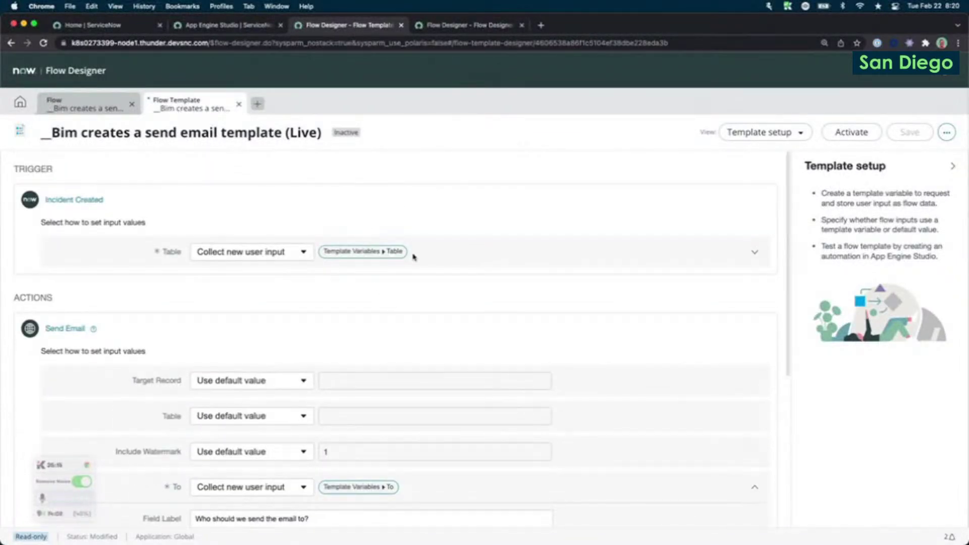
pyautogui.scroll(-5, 336, 259)
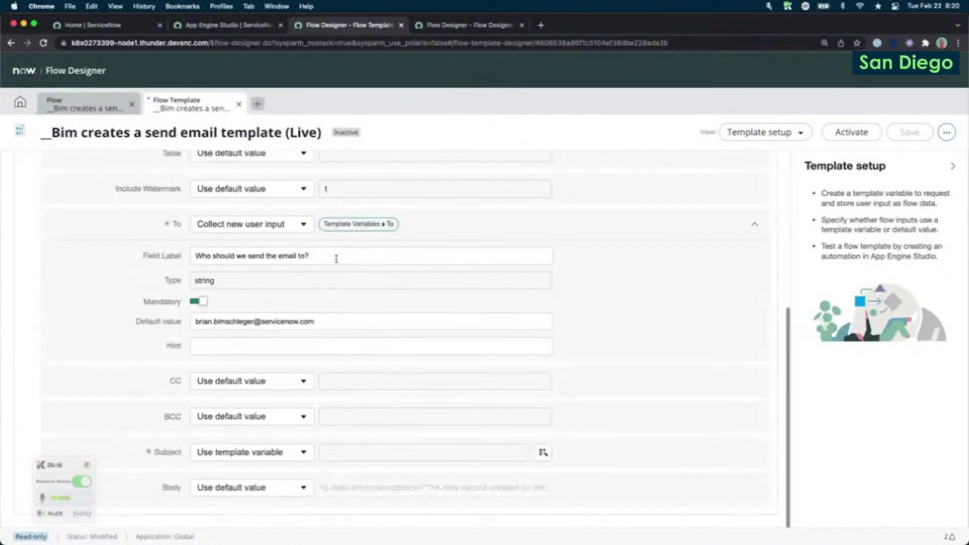
pyautogui.click(543, 452)
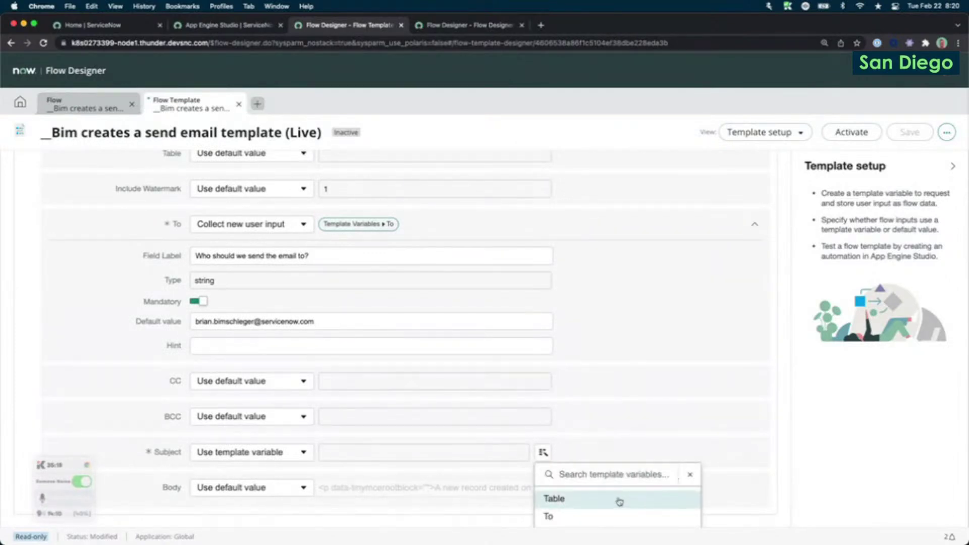
pyautogui.click(619, 501)
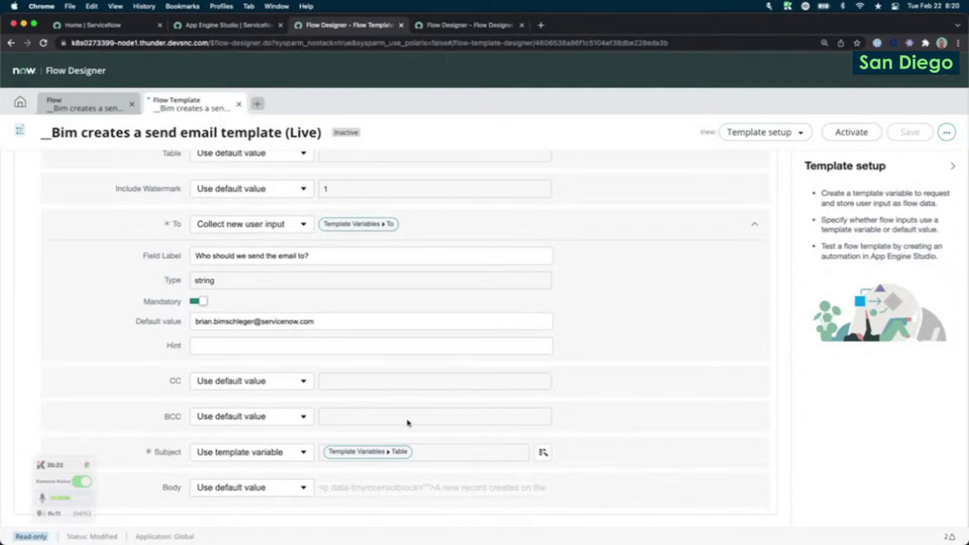
pyautogui.scroll(1, 410, 422)
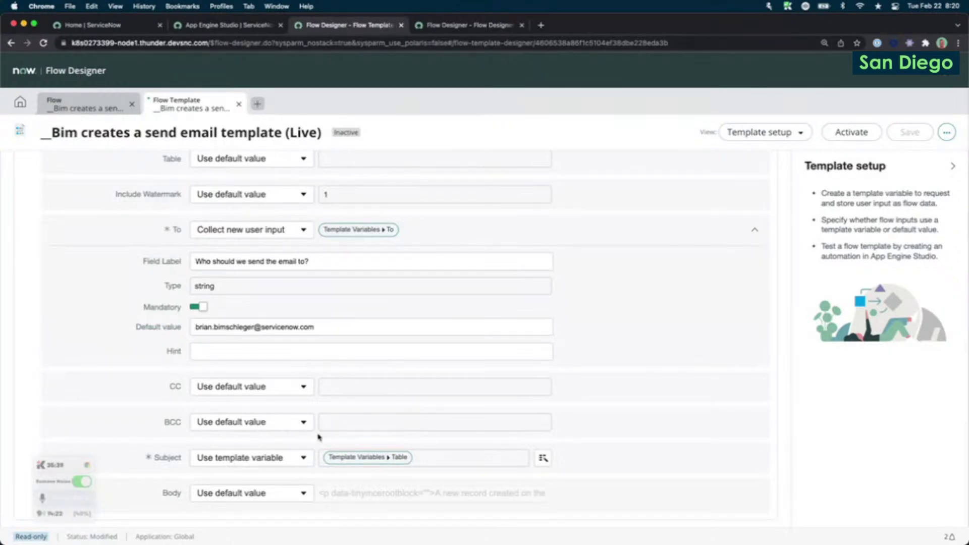
pyautogui.scroll(-1, 400, 358)
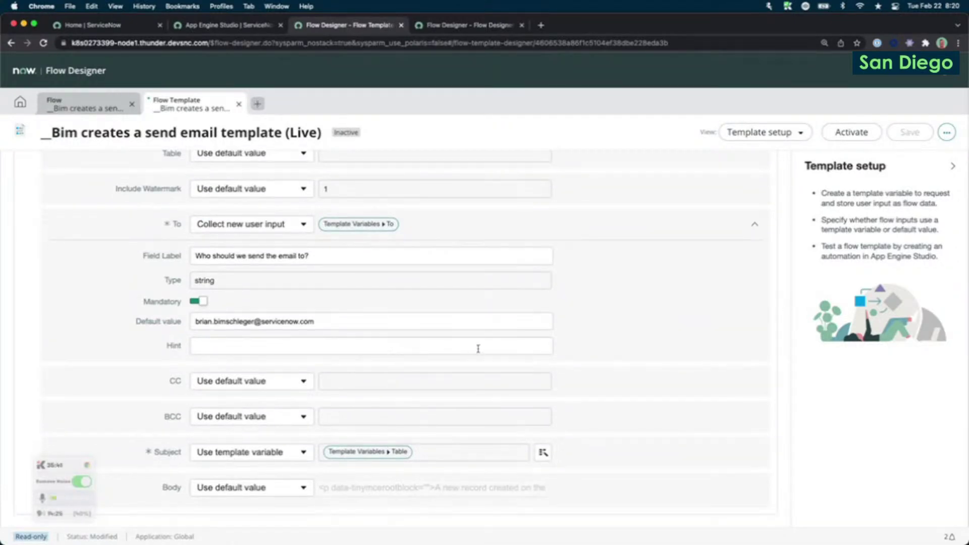
pyautogui.scroll(3, 478, 349)
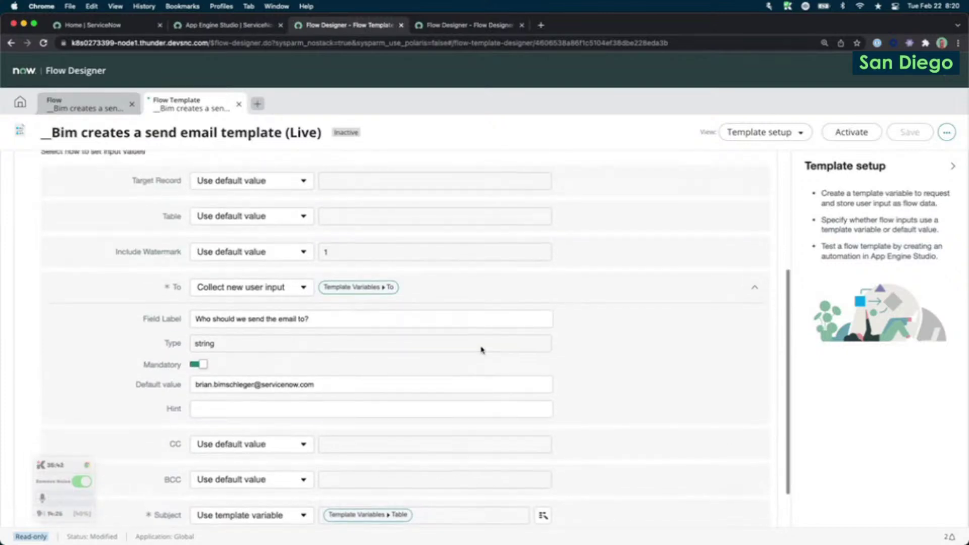
pyautogui.scroll(9, 481, 348)
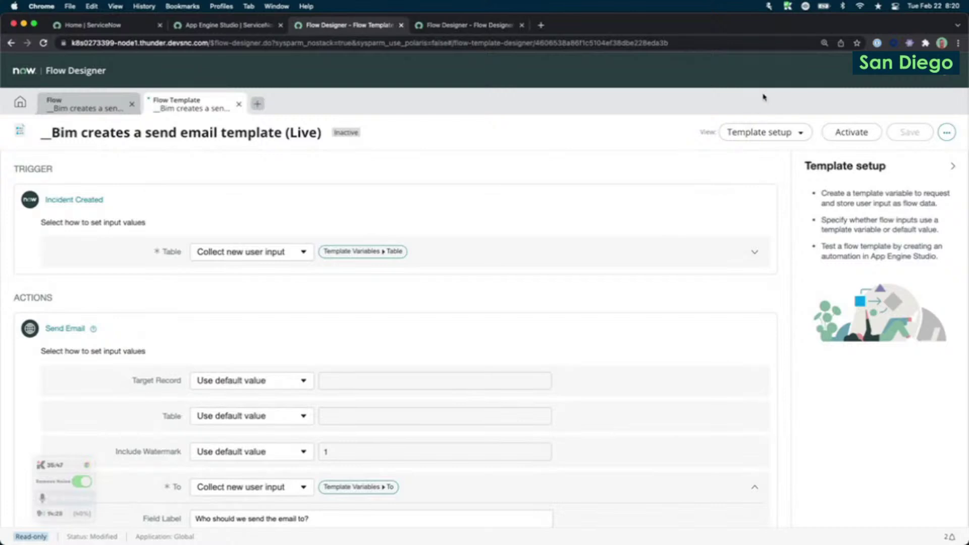
pyautogui.click(759, 136)
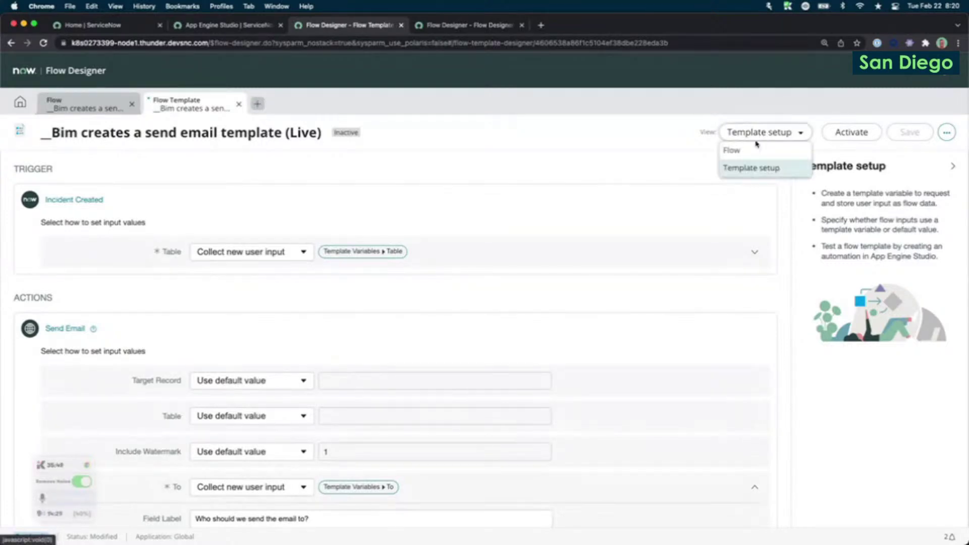
pyautogui.click(732, 151)
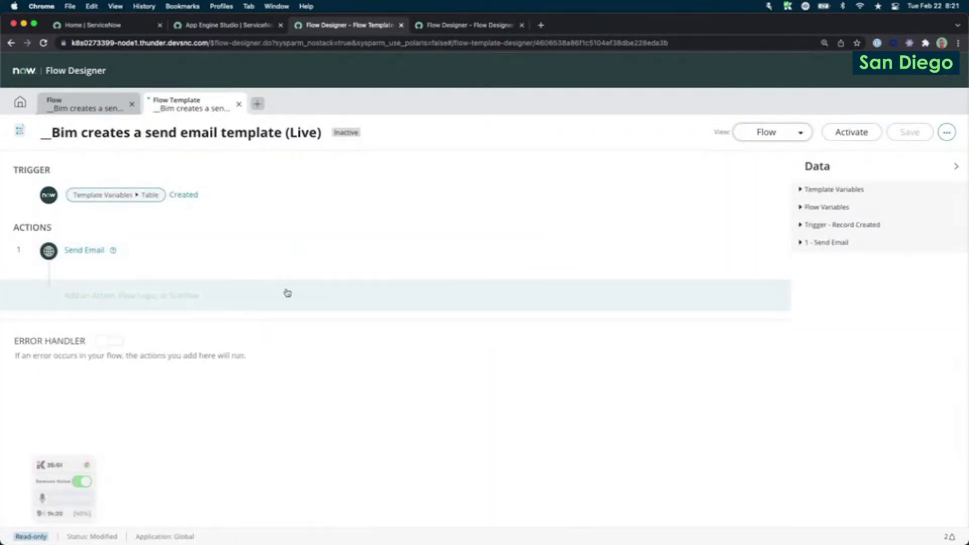
pyautogui.click(167, 247)
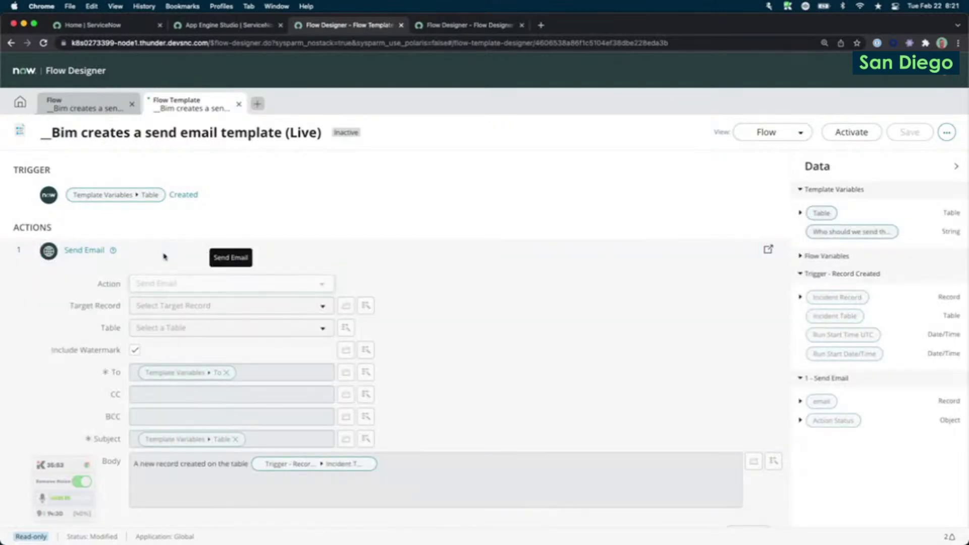
pyautogui.scroll(-4, 154, 259)
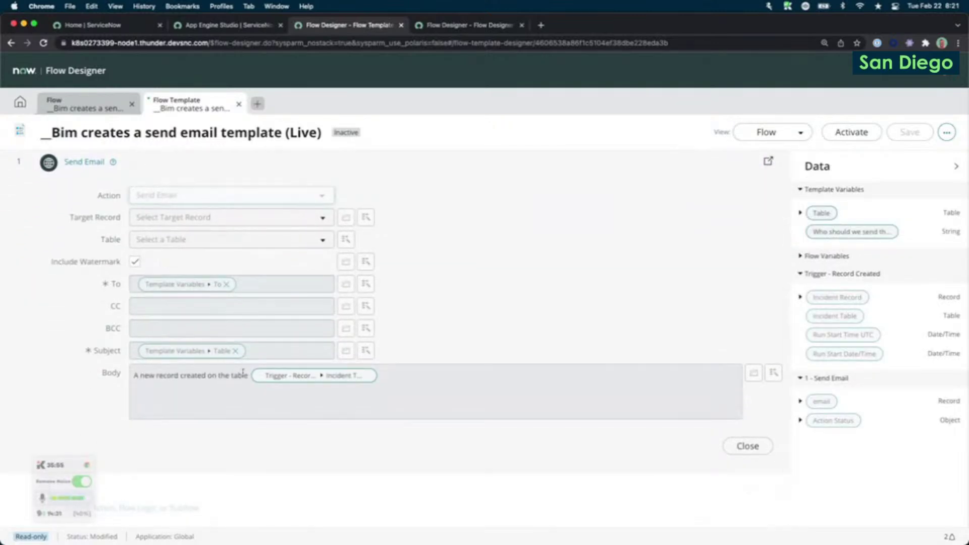
pyautogui.scroll(3, 243, 372)
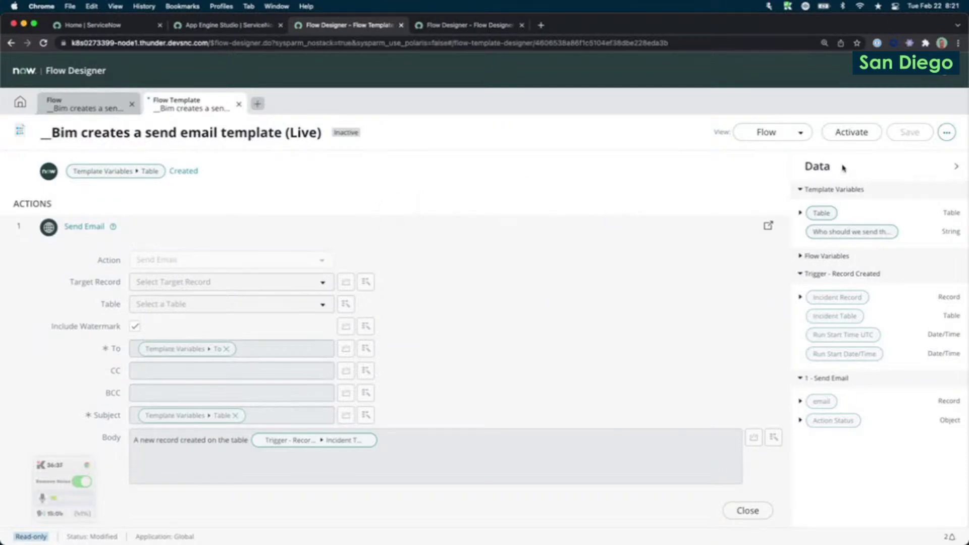
pyautogui.click(787, 132)
pyautogui.click(771, 167)
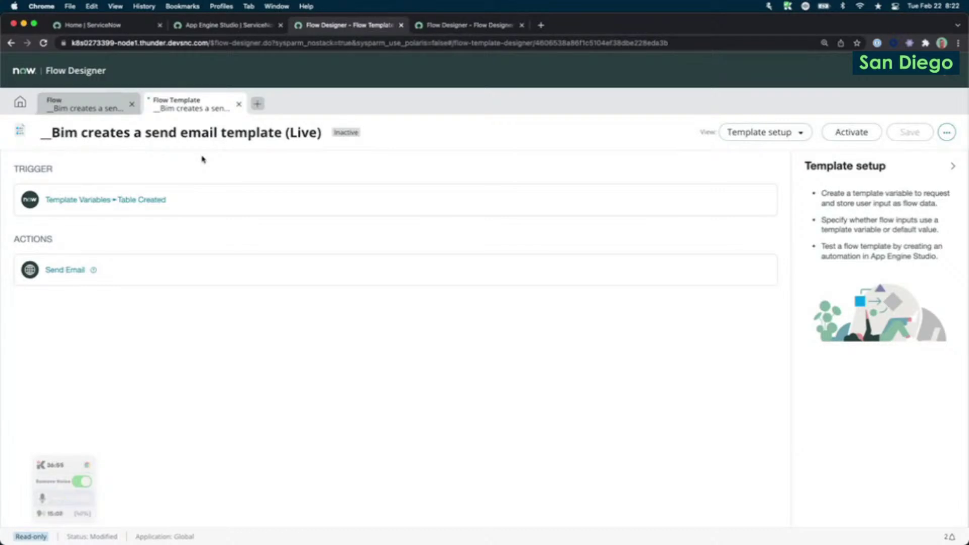
# Glance at the underlying flow, then expand the template trigger to show its Table template variable.
pyautogui.click(78, 112)
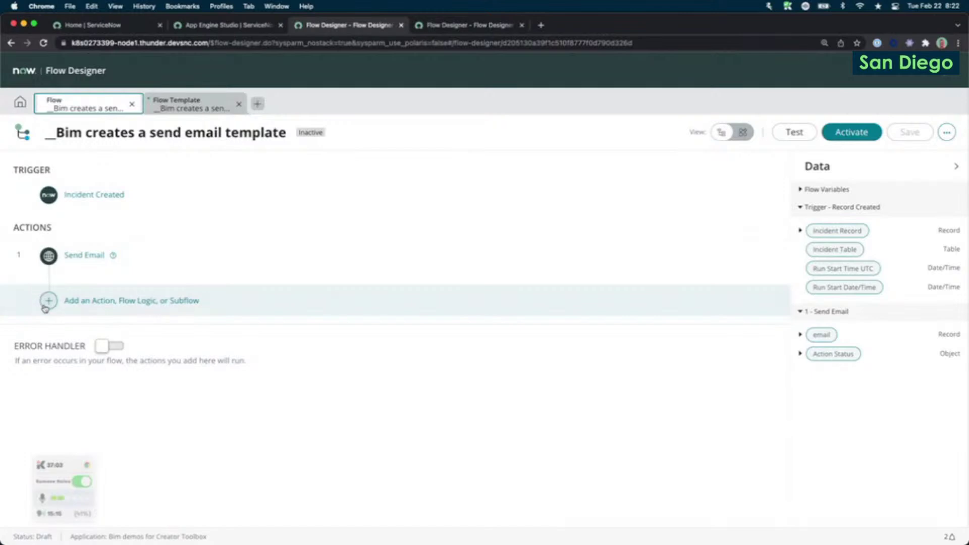
pyautogui.click(176, 108)
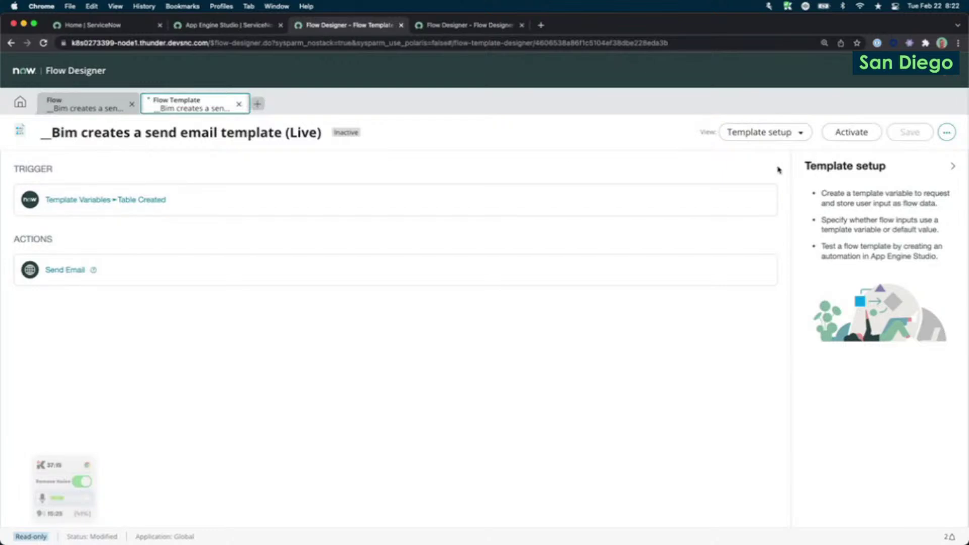
pyautogui.click(849, 200)
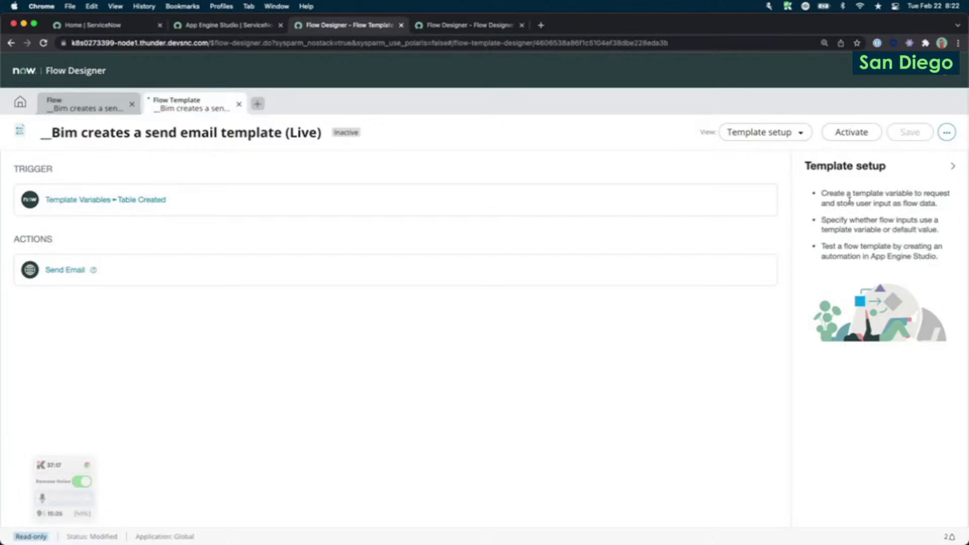
pyautogui.click(195, 203)
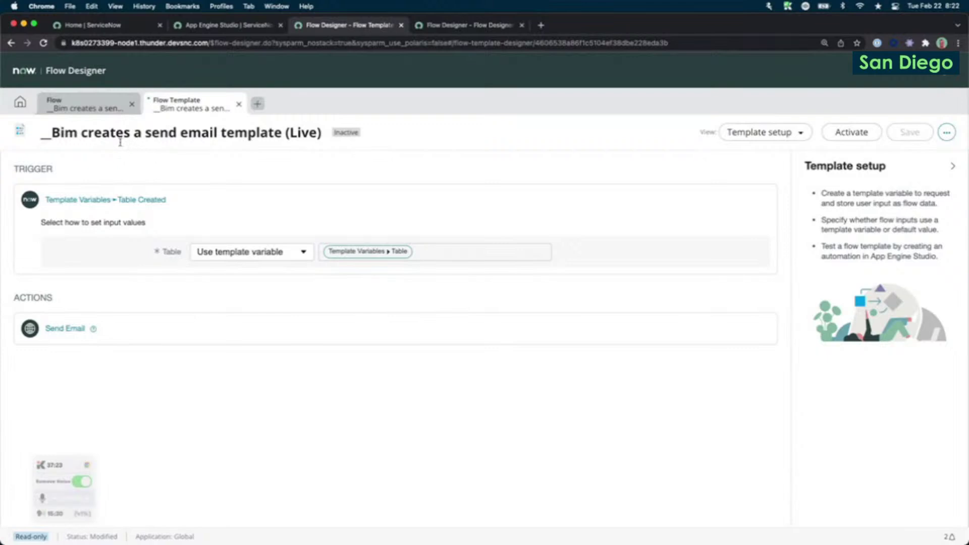
# Highlight the template's full title '__Bim creates a send email template (Live)'.
pyautogui.moveTo(71, 133); pyautogui.dragTo(381, 129)
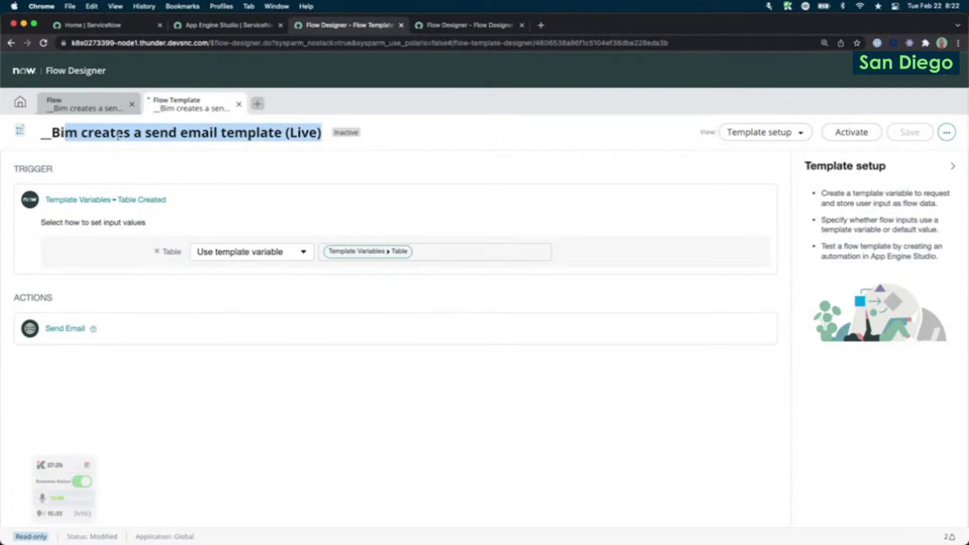
pyautogui.click(97, 135)
pyautogui.moveTo(51, 133); pyautogui.dragTo(322, 133)
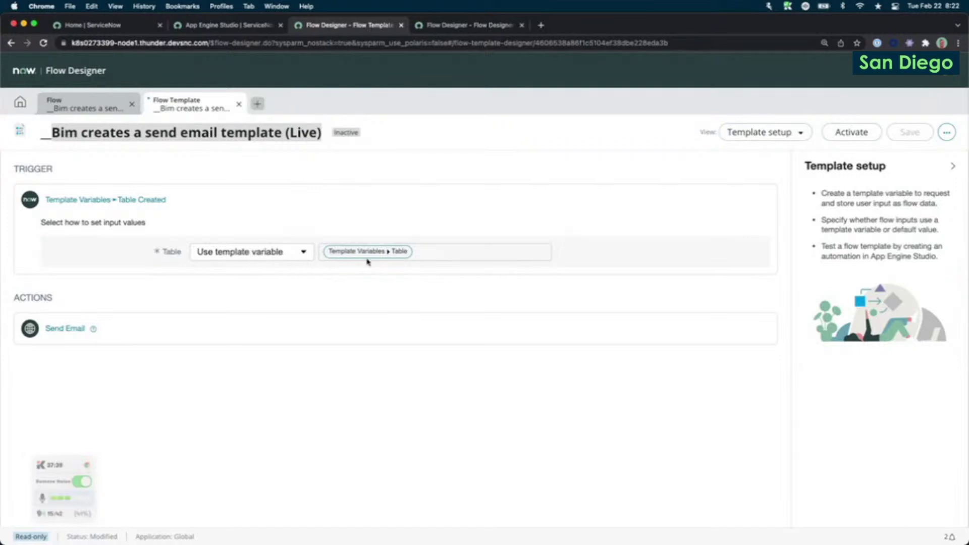
# Expand the Send Email action and activate the '__Bim creates a send email template (Live)' template.
pyautogui.click(56, 329)
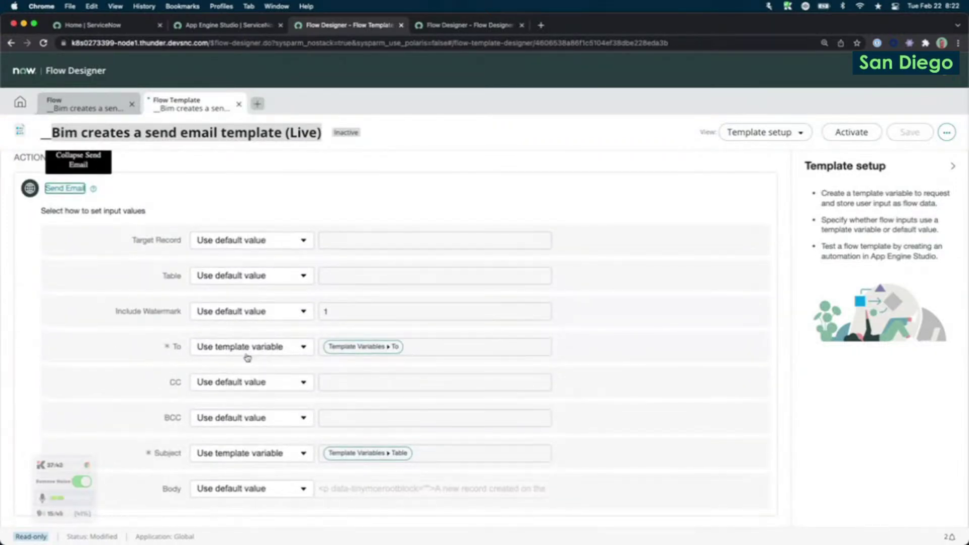
pyautogui.scroll(5, 259, 358)
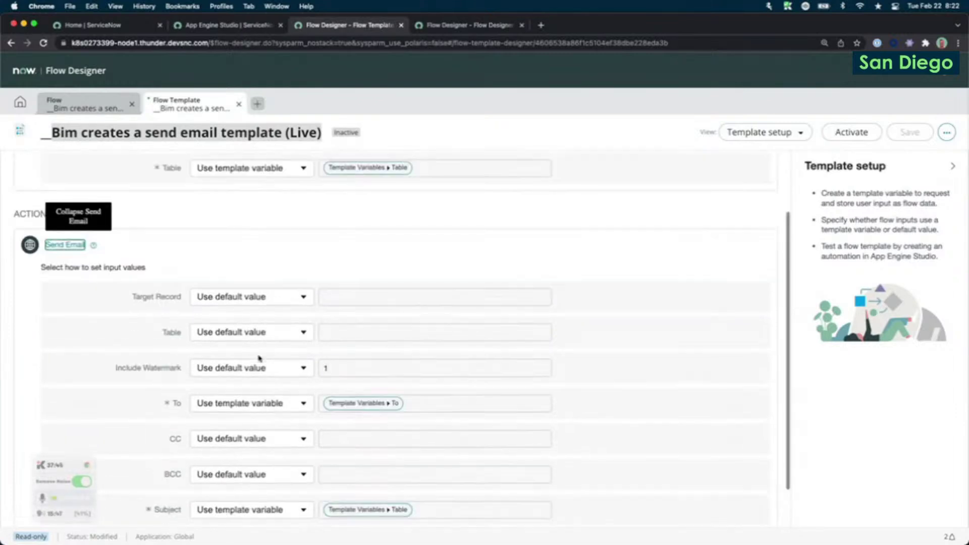
pyautogui.click(839, 140)
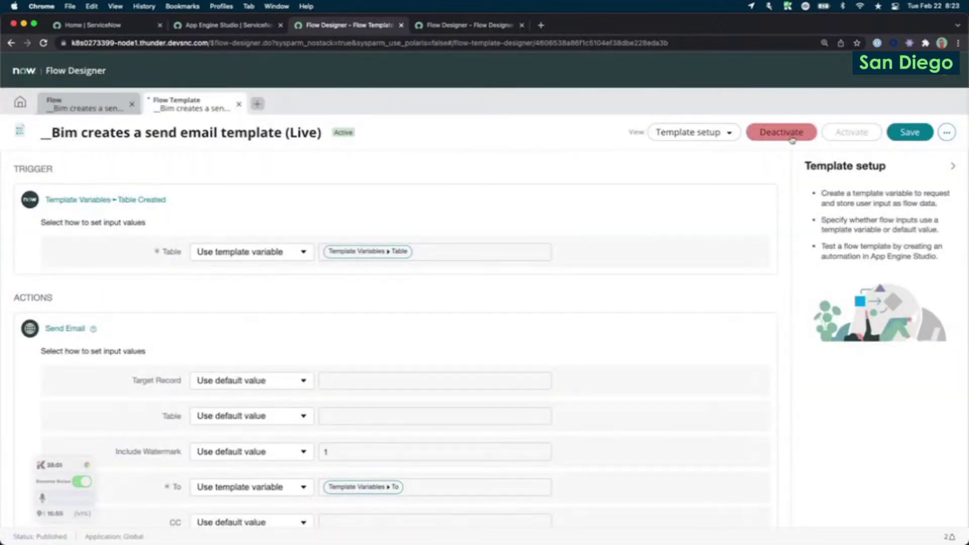
# In App Engine Studio, abandon the unsaved flow and add a flow to the Creator Toolbox demo app.
pyautogui.click(228, 26)
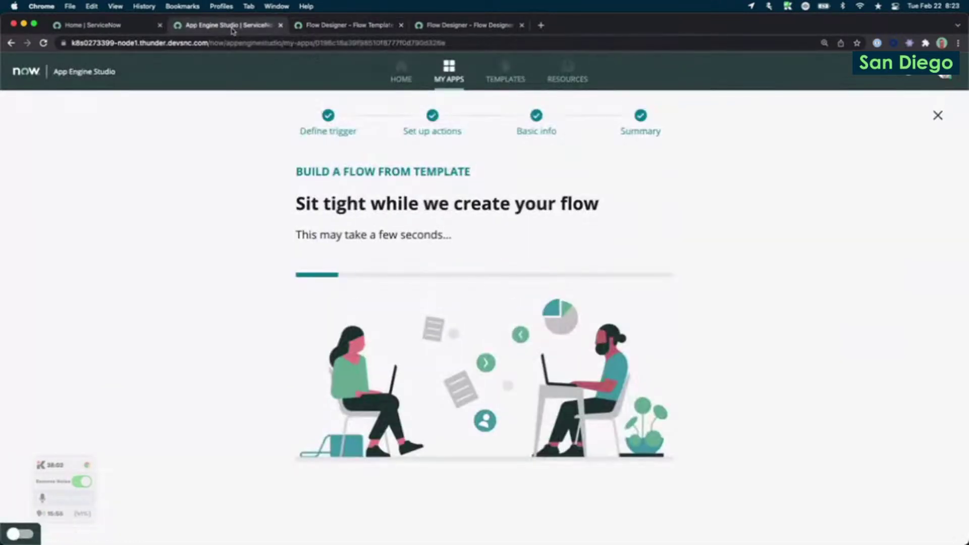
pyautogui.click(434, 84)
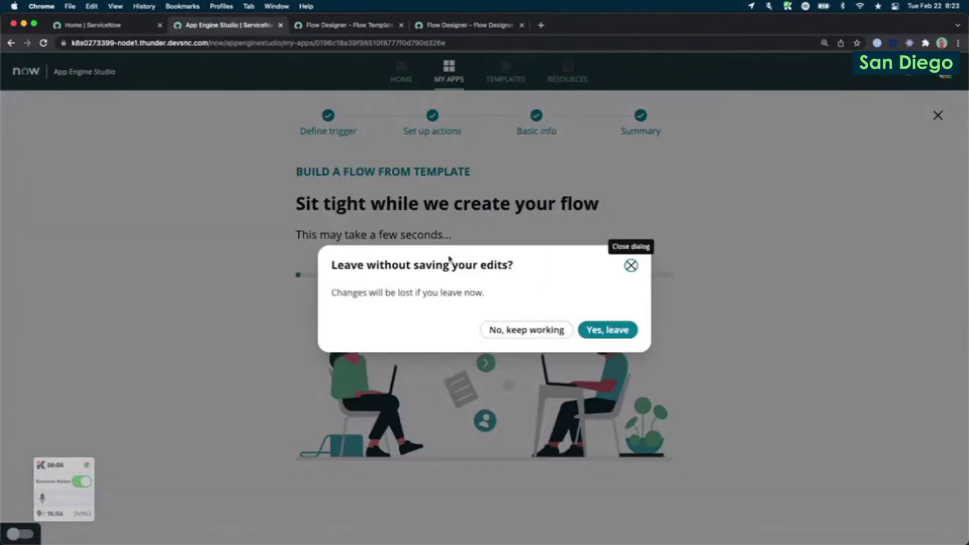
pyautogui.click(619, 333)
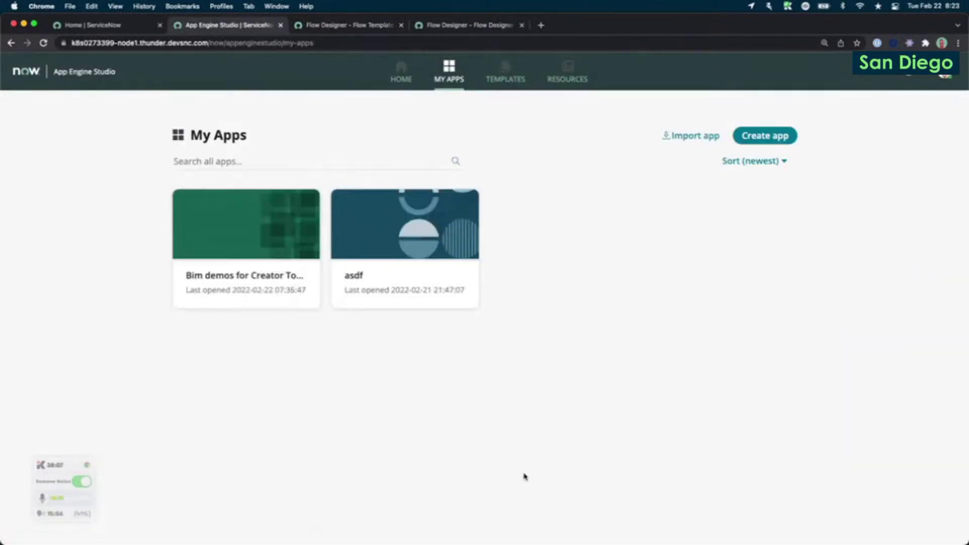
pyautogui.click(246, 236)
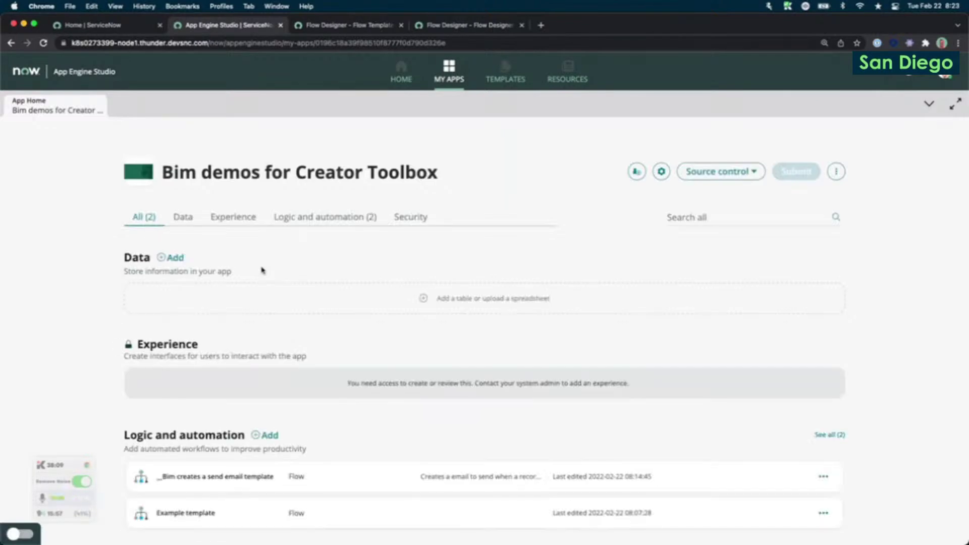
pyautogui.scroll(-1, 264, 271)
pyautogui.scroll(-1, 264, 271)
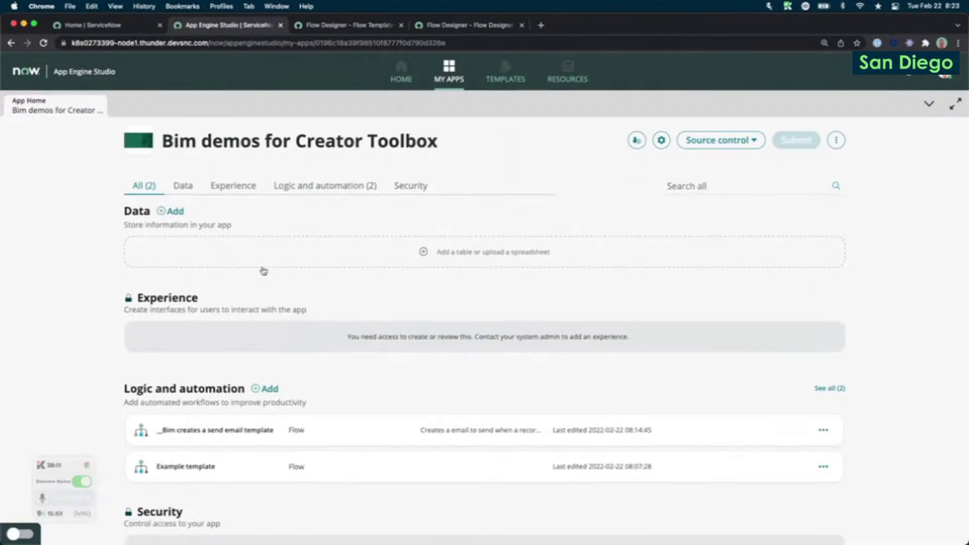
pyautogui.click(267, 386)
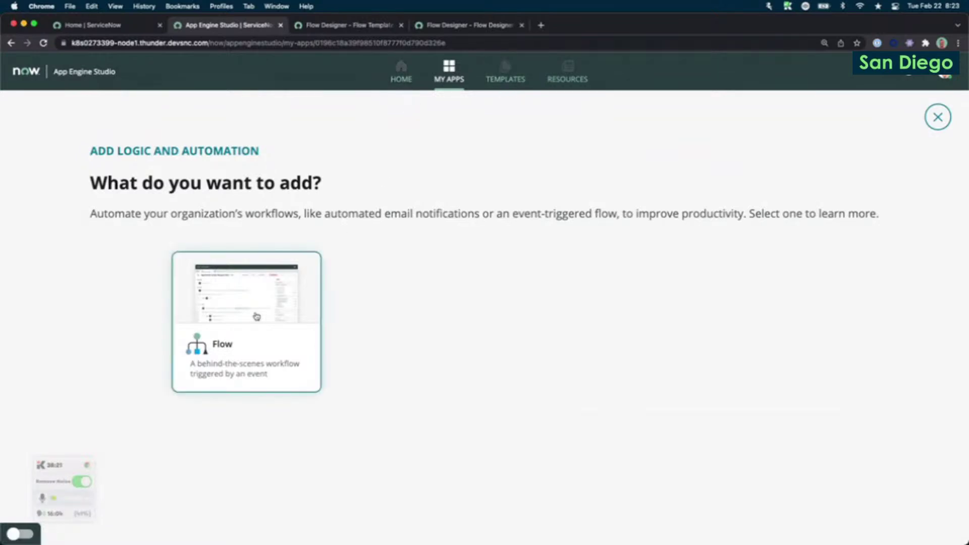
pyautogui.click(235, 318)
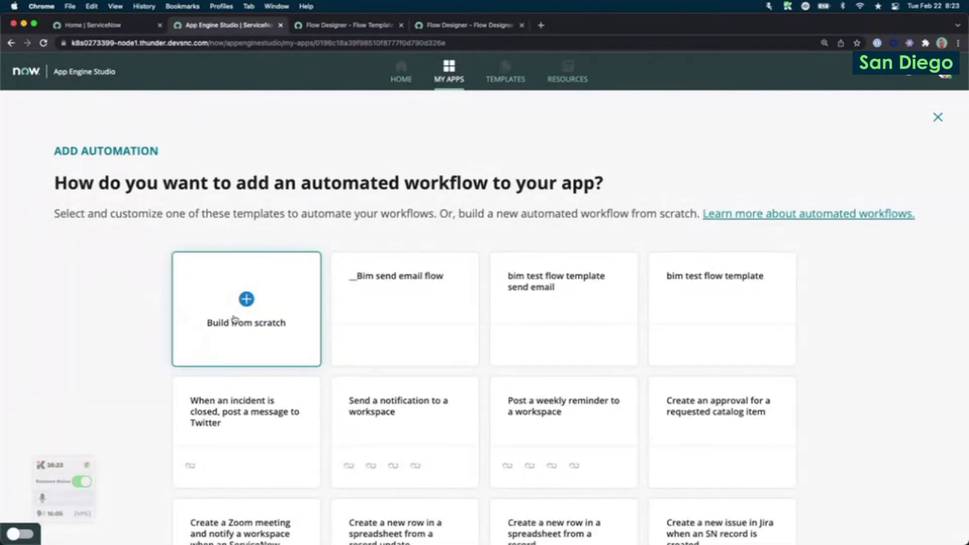
pyautogui.scroll(-4, 234, 318)
pyautogui.scroll(4, 233, 320)
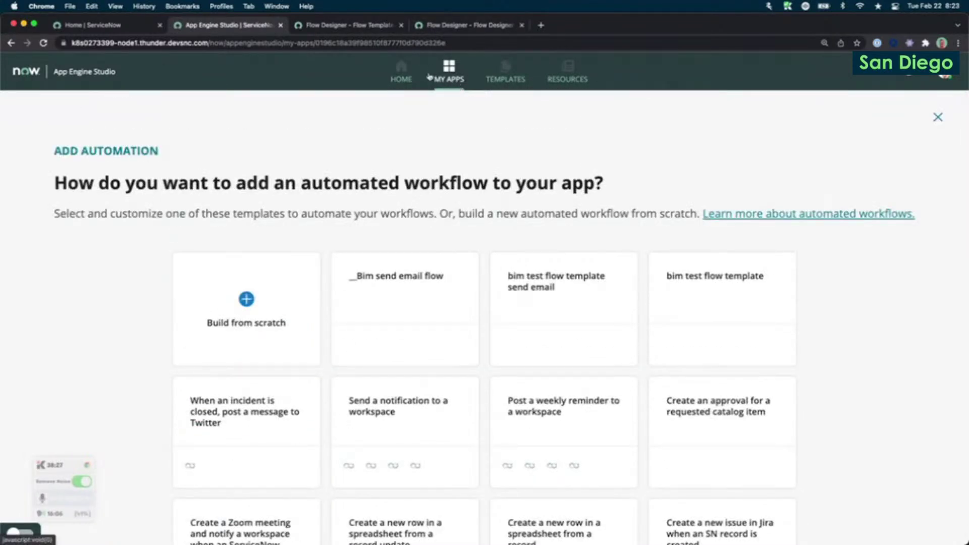
# Leave again, reopen the Creator Toolbox app, and add a flow from a template.
pyautogui.click(451, 80)
pyautogui.click(607, 329)
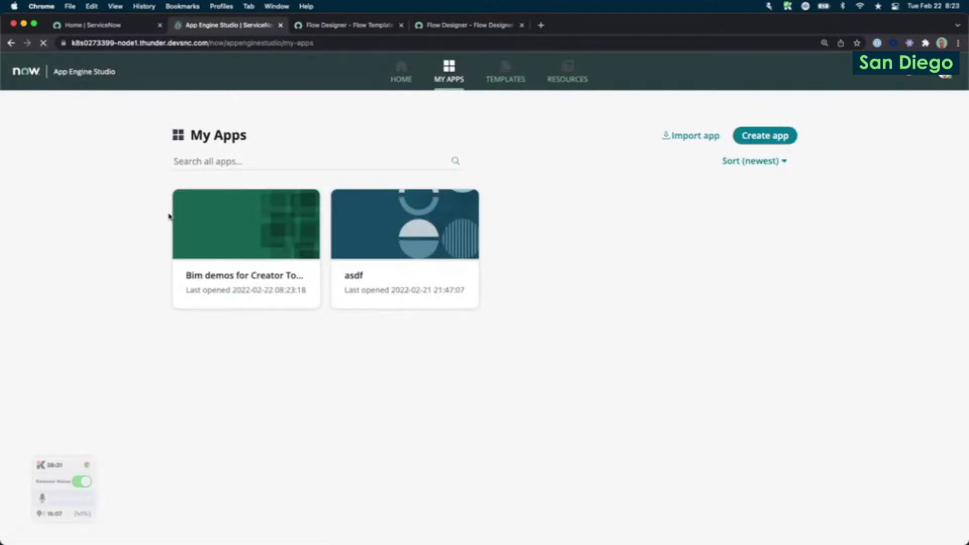
pyautogui.click(232, 300)
pyautogui.click(245, 250)
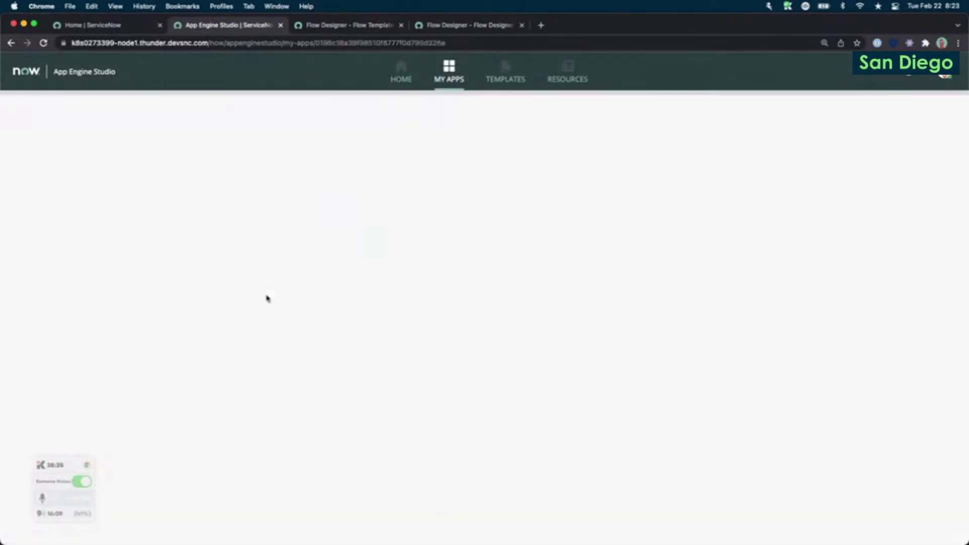
pyautogui.scroll(-2, 244, 443)
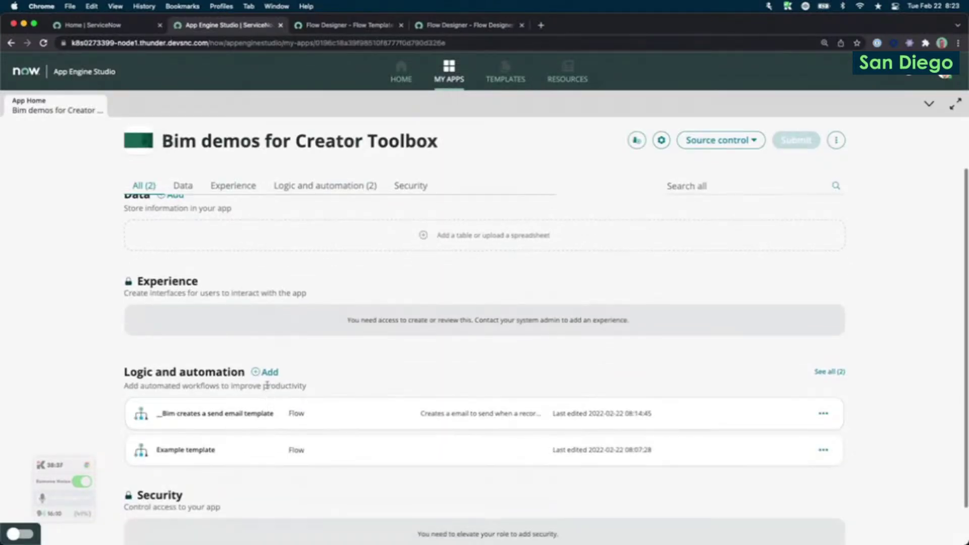
pyautogui.click(272, 376)
pyautogui.click(270, 378)
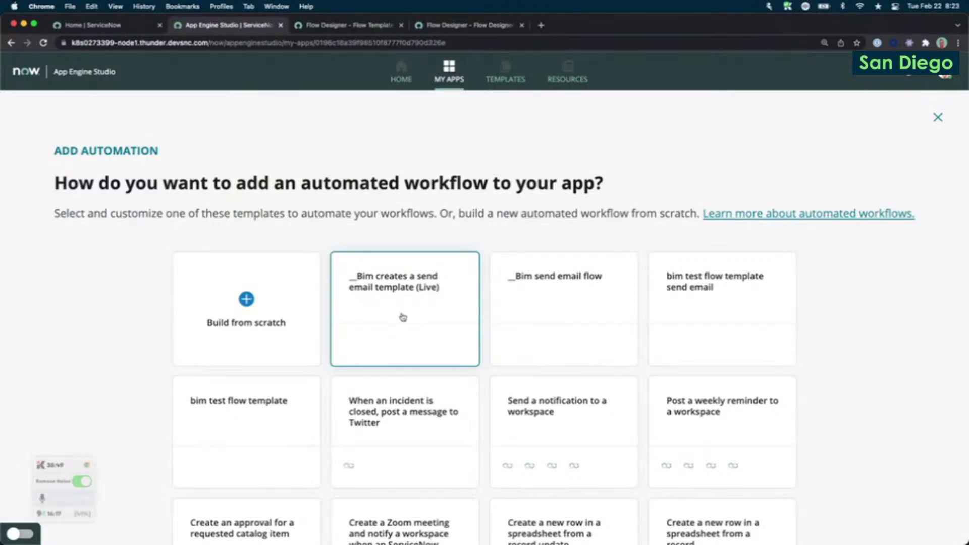
# Pick the '__Bim creates a send email template (Live)' template and start building a flow.
pyautogui.click(402, 316)
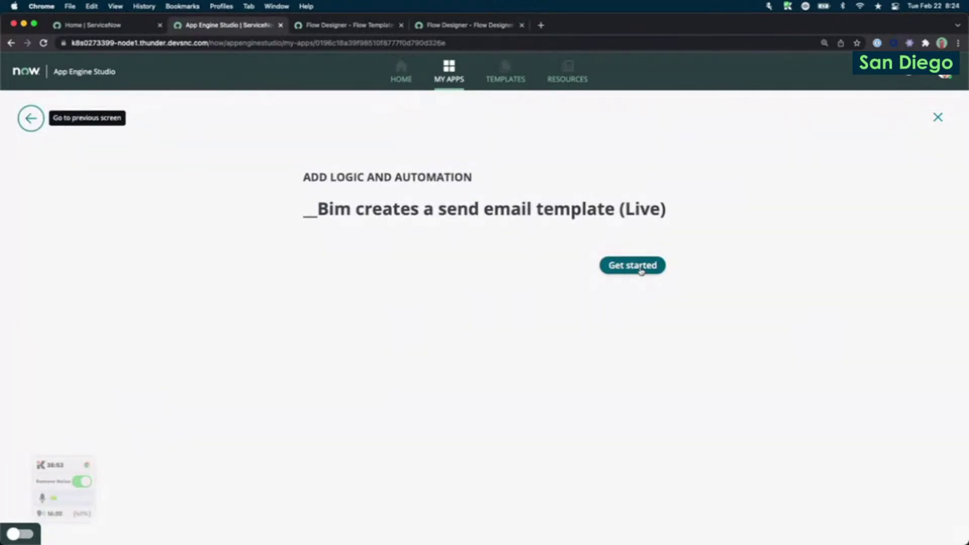
pyautogui.click(639, 266)
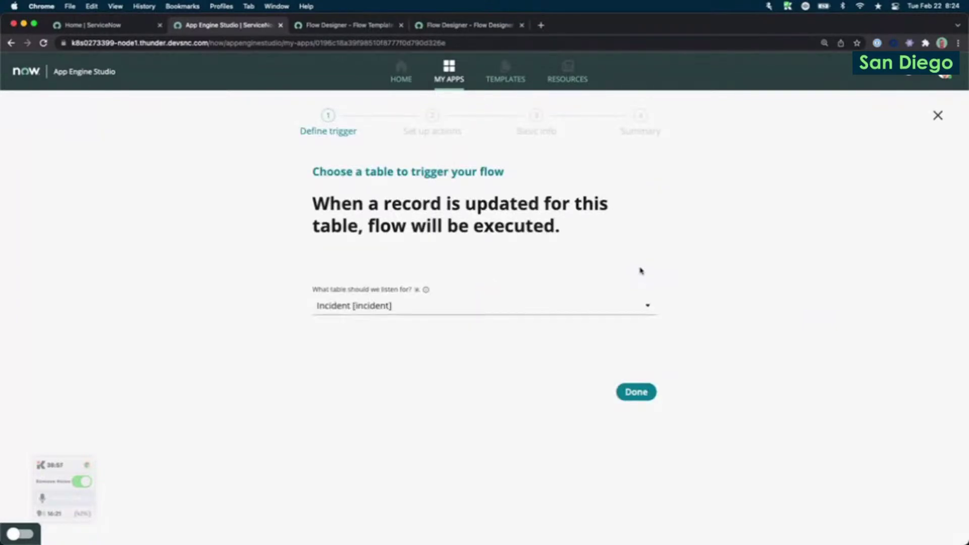
pyautogui.moveTo(313, 290); pyautogui.dragTo(410, 292)
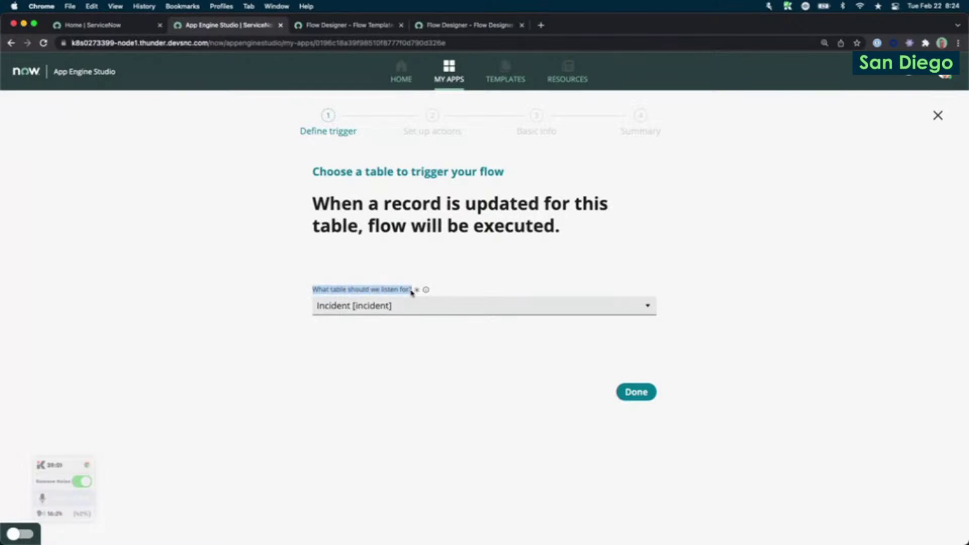
pyautogui.click(337, 26)
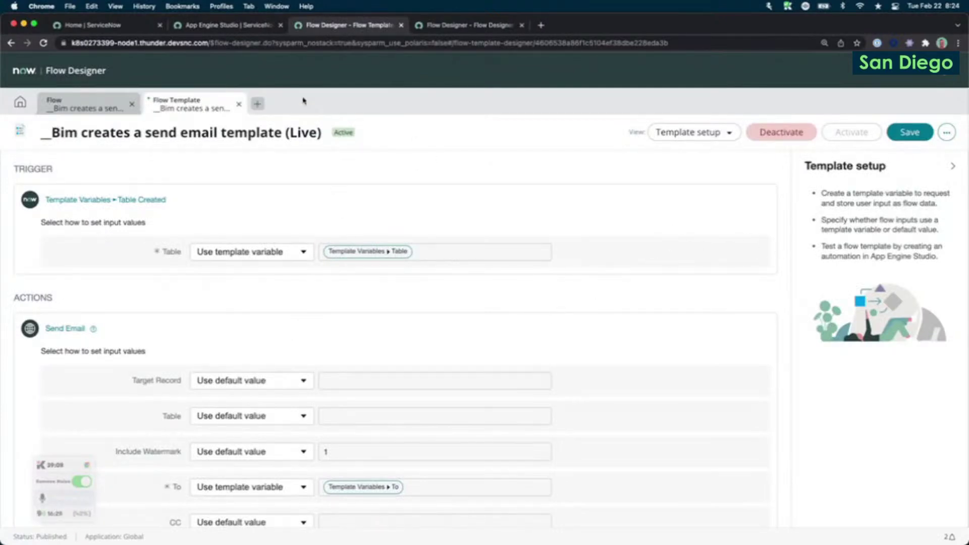
pyautogui.click(229, 26)
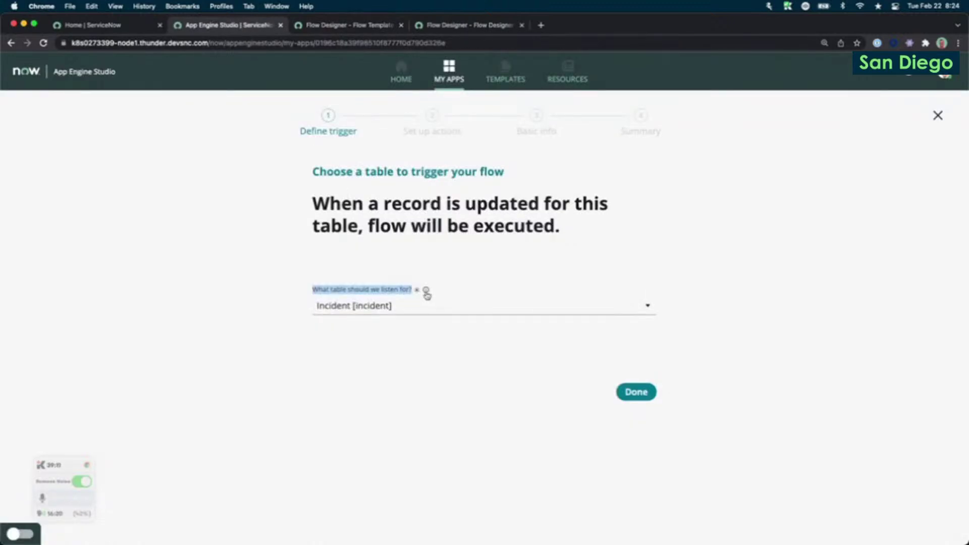
# Choose Interaction [interaction] as the trigger table and confirm the step.
pyautogui.moveTo(424, 294)
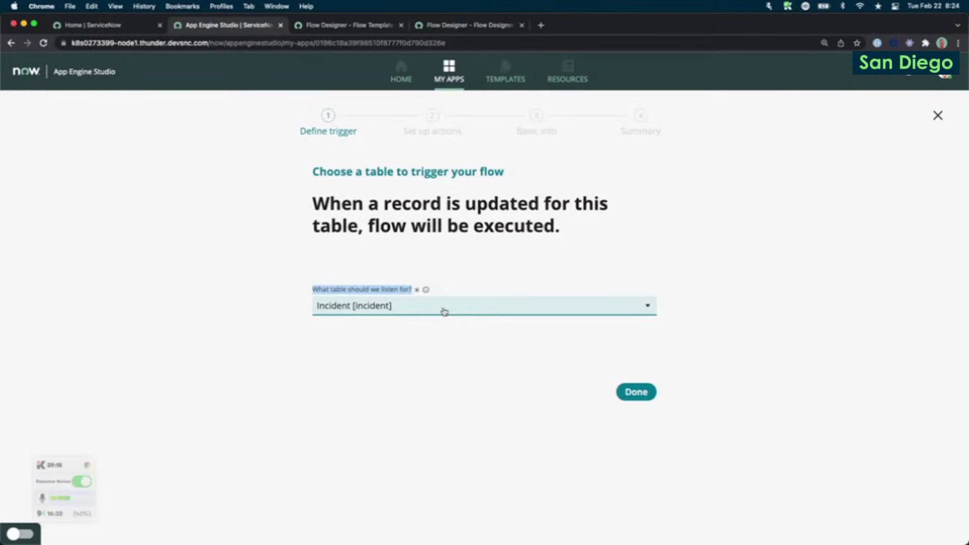
pyautogui.click(651, 309)
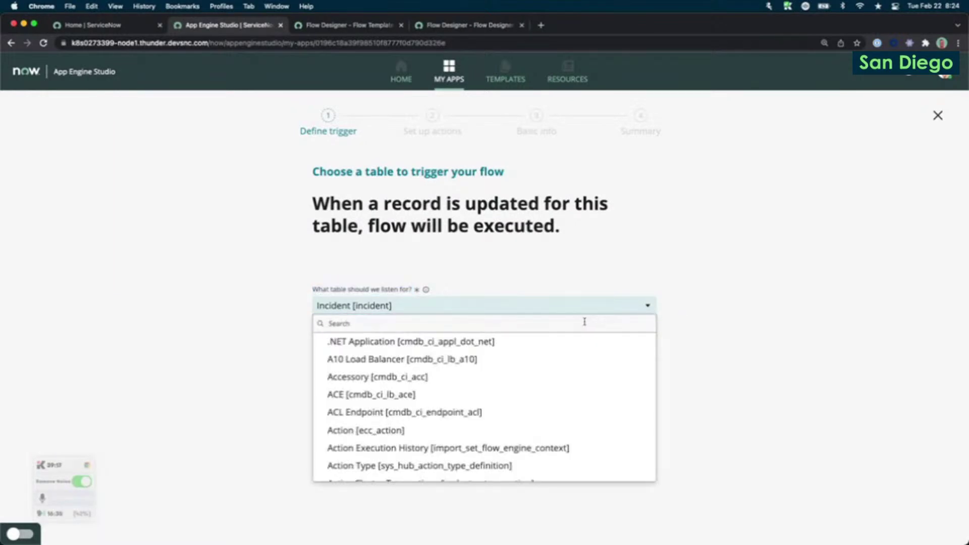
pyautogui.click(539, 327)
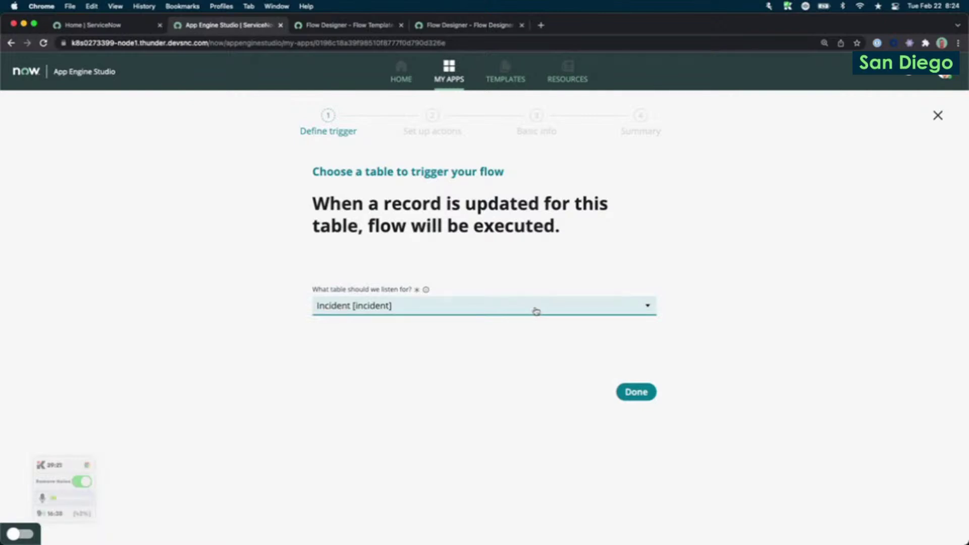
pyautogui.click(535, 311)
pyautogui.write('interaction')
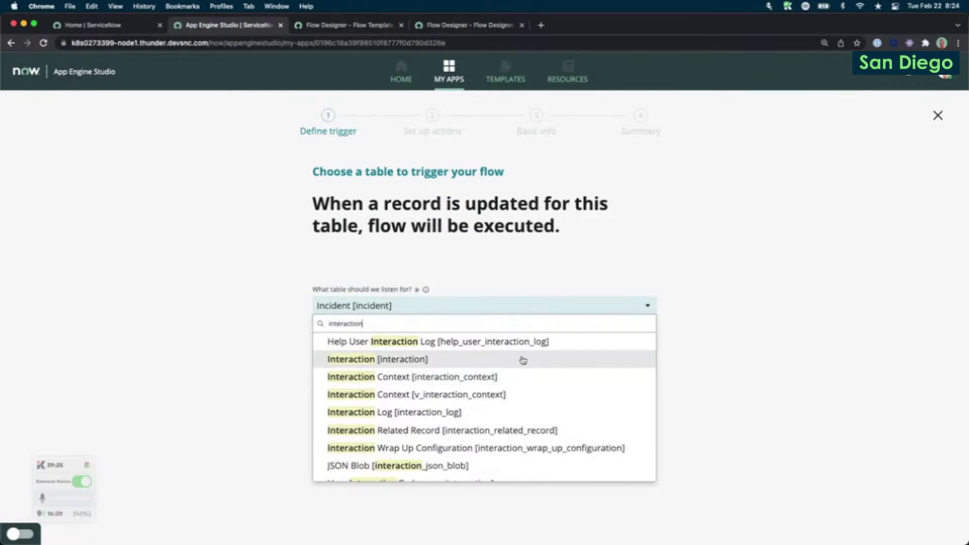
pyautogui.click(523, 360)
pyautogui.click(628, 393)
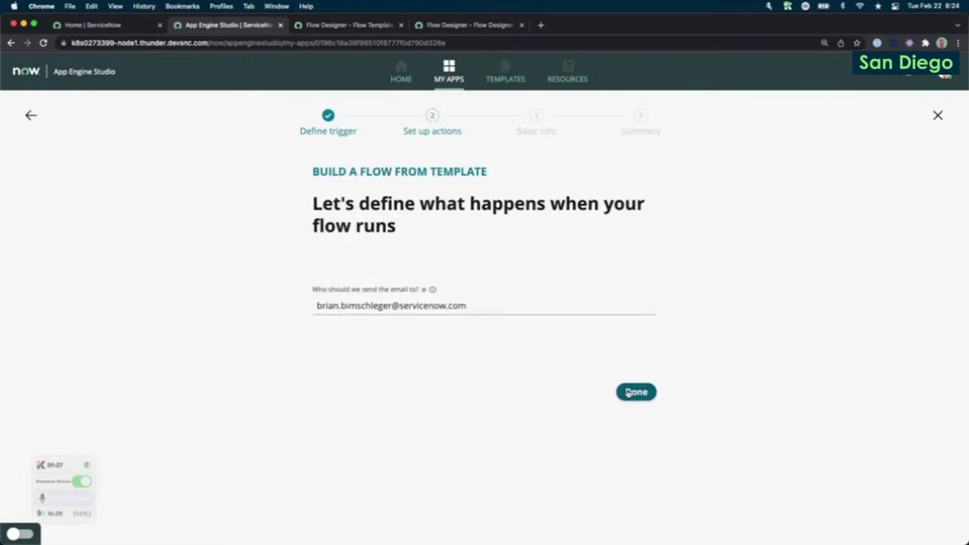
# Replace the prefilled email recipient with a new address and confirm it.
pyautogui.tripleClick(428, 306)
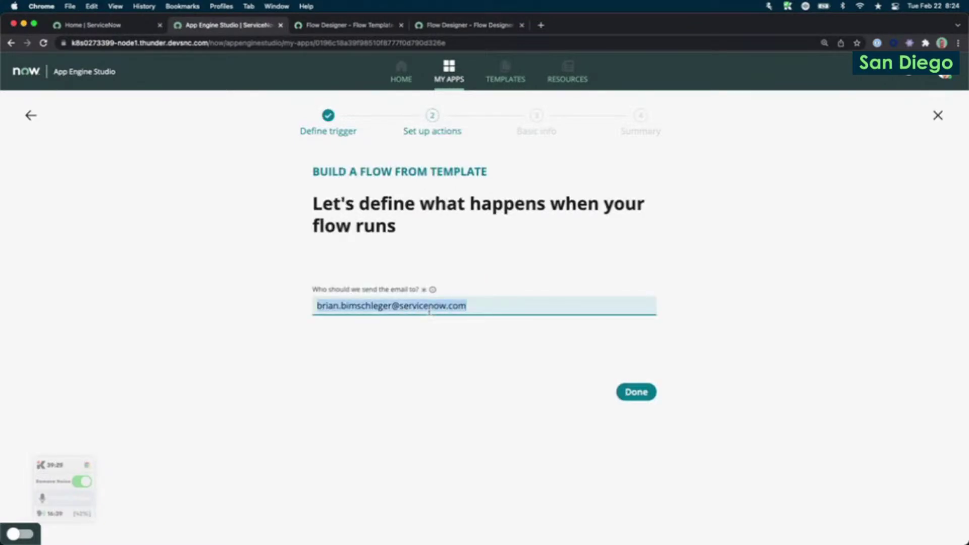
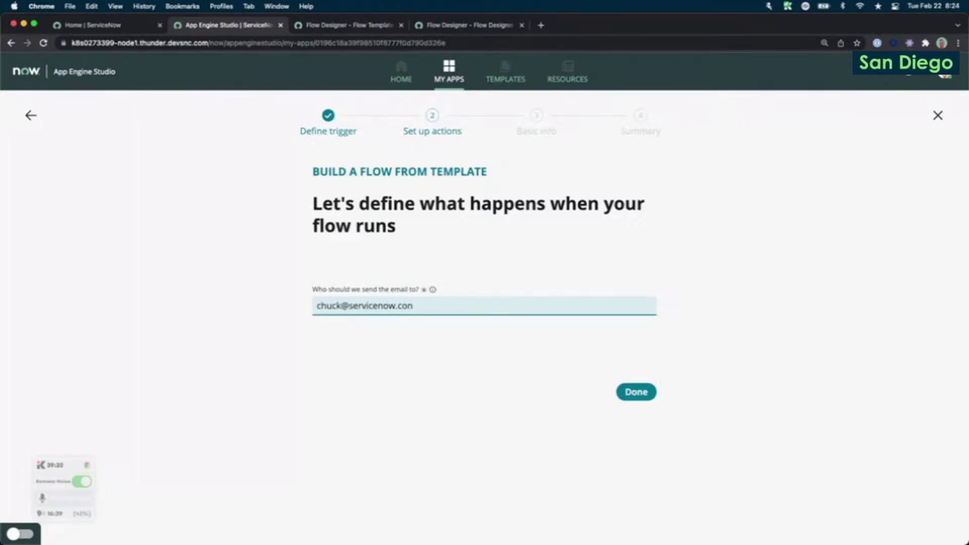
pyautogui.click(482, 417)
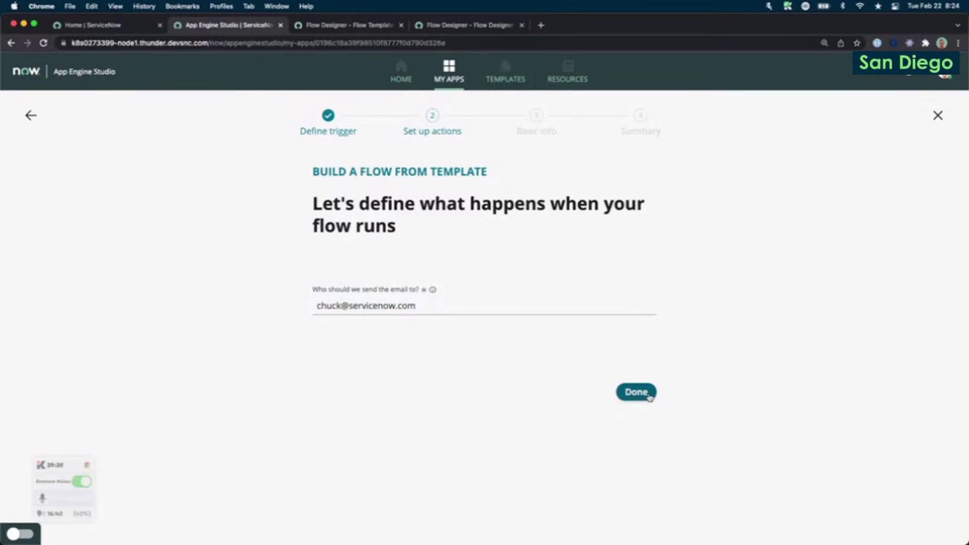
pyautogui.click(649, 397)
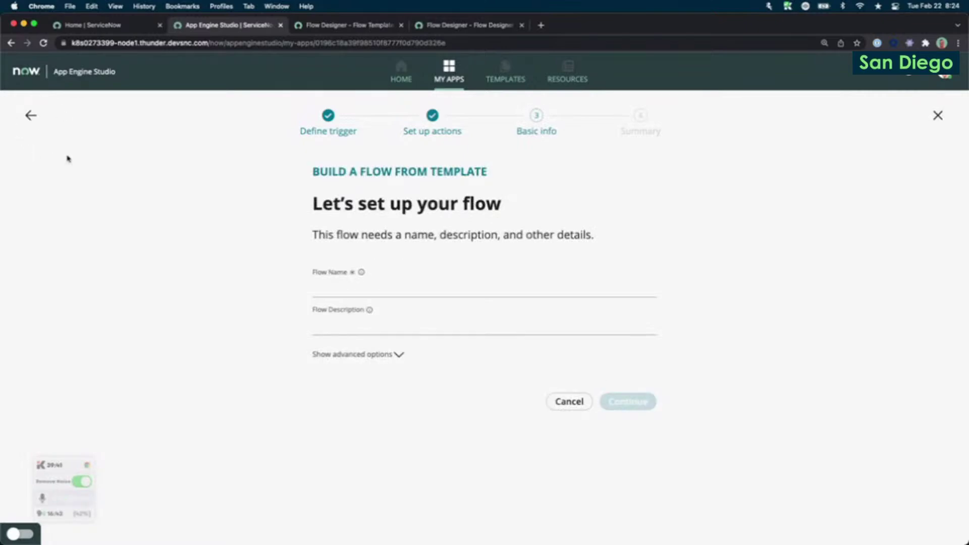
# Name the flow 'creator toolbox live!' and create it.
pyautogui.click(612, 291)
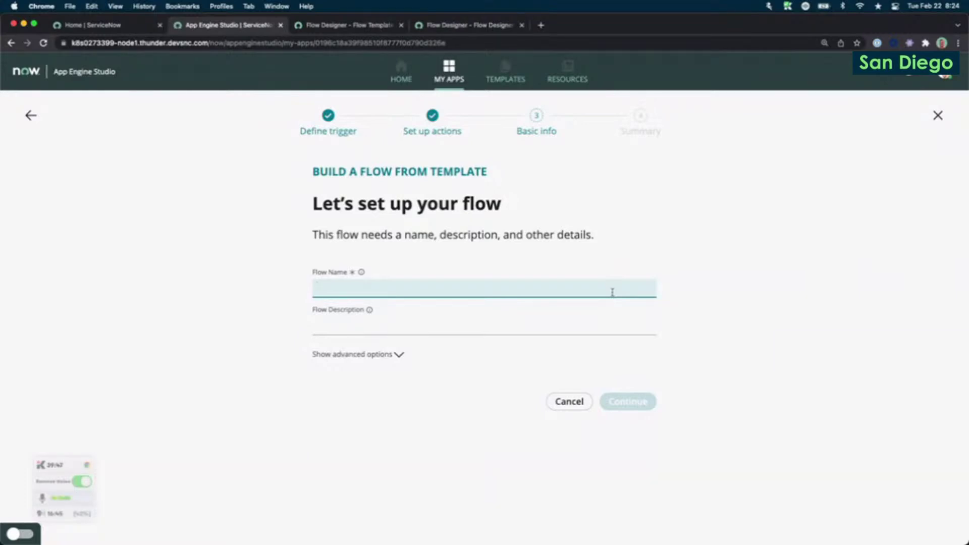
pyautogui.write('creator toolbox live!')
pyautogui.click(642, 346)
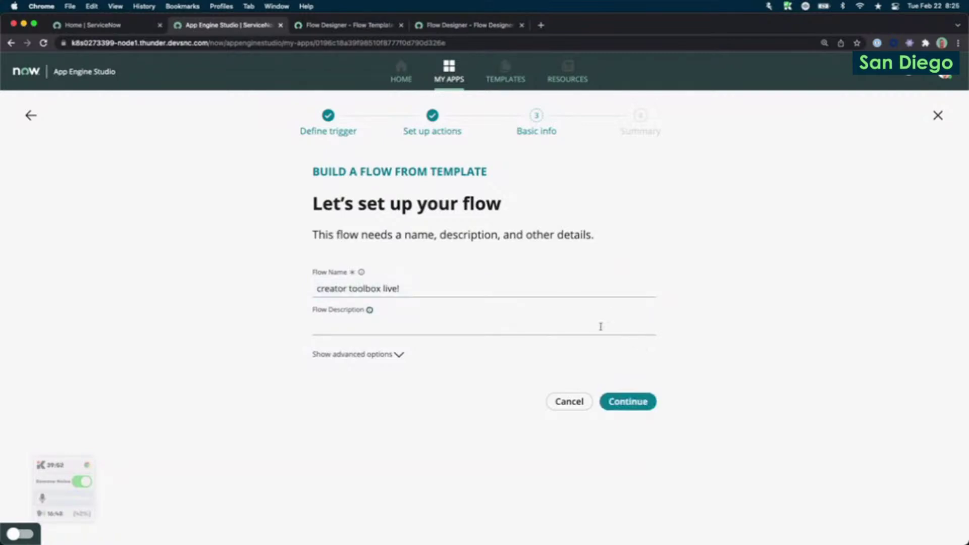
pyautogui.click(493, 329)
pyautogui.click(628, 401)
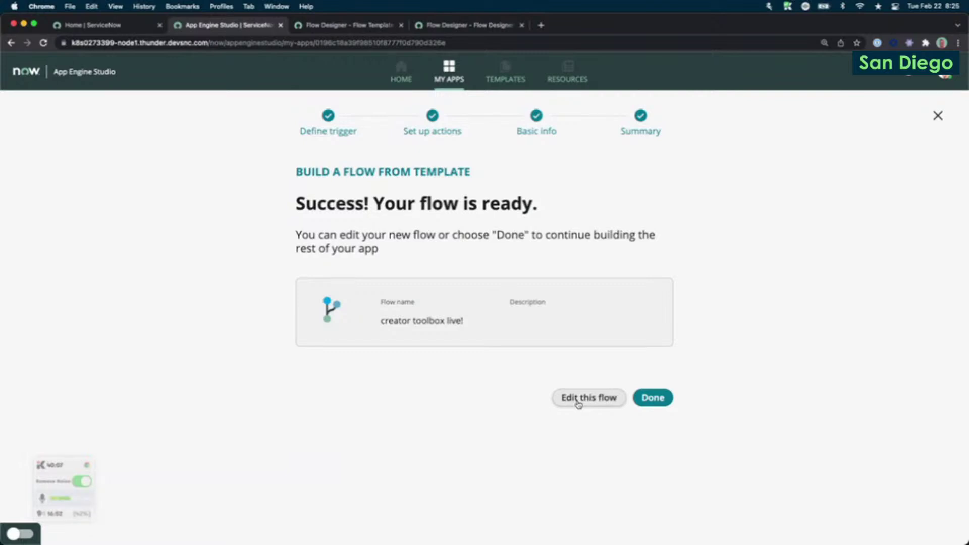
# Open 'creator toolbox live!' for editing and check the Interaction Created trigger's table.
pyautogui.click(578, 398)
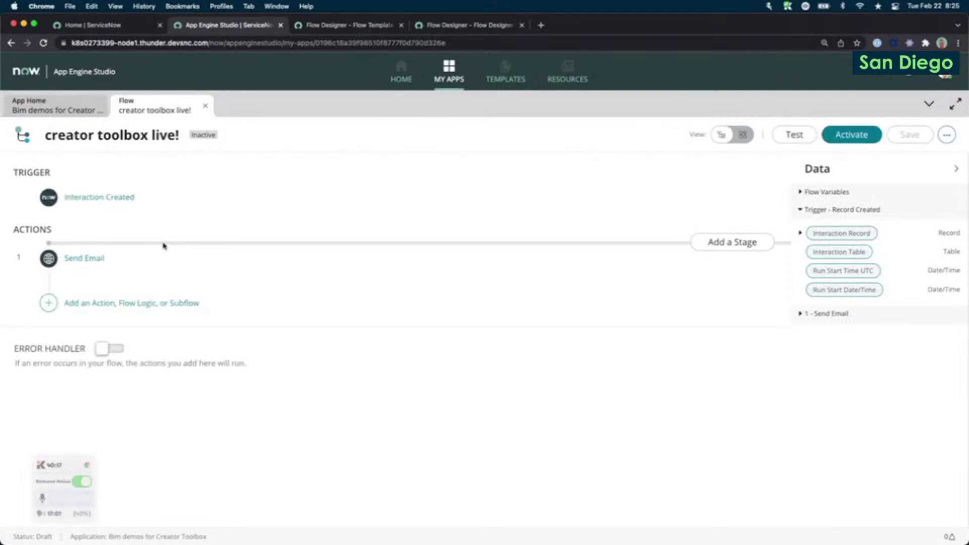
pyautogui.click(159, 206)
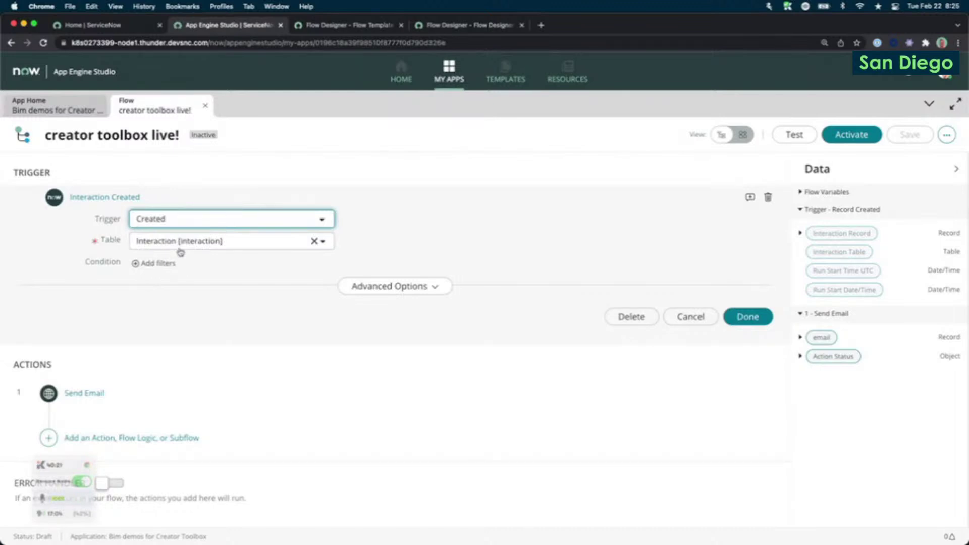
pyautogui.click(538, 197)
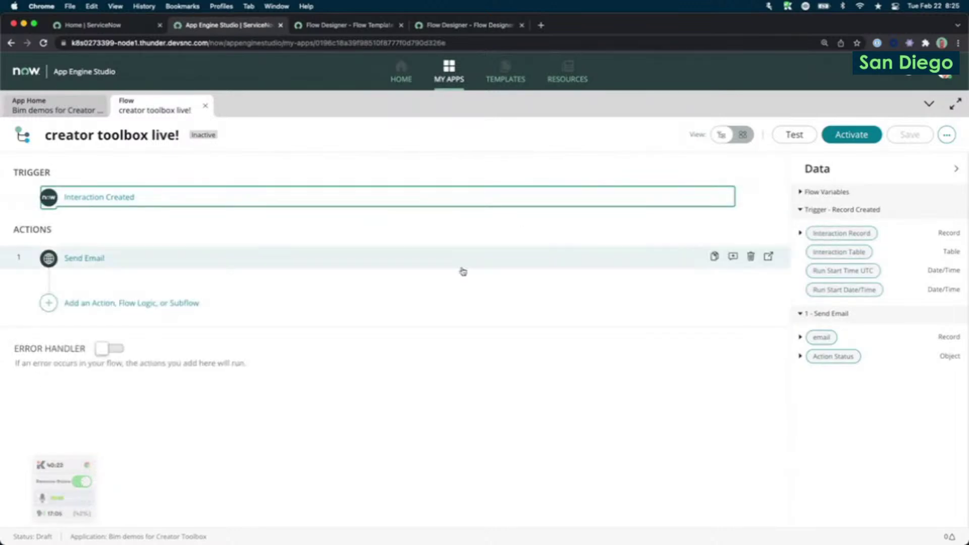
# Inspect the Send Email action's recipient address and its 'interaction' subject.
pyautogui.click(216, 263)
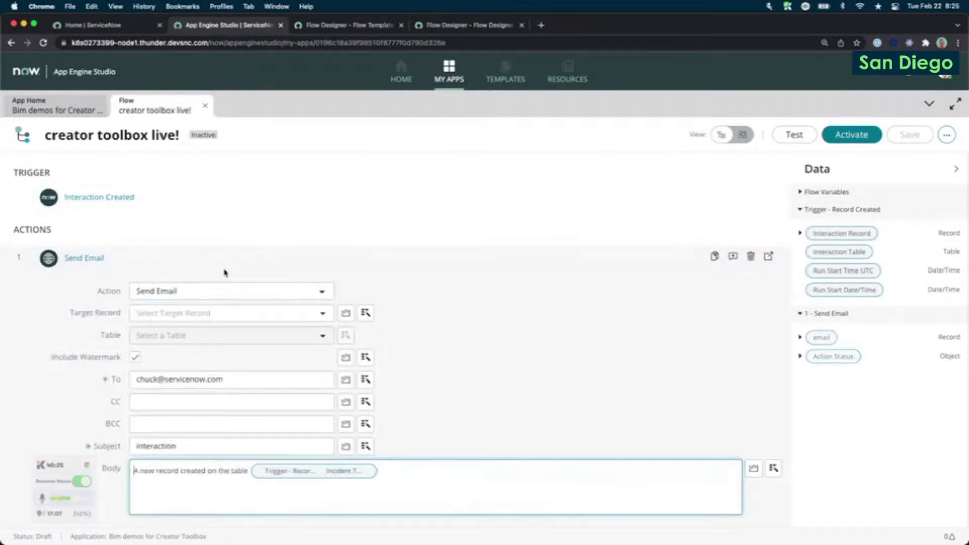
pyautogui.moveTo(223, 303); pyautogui.dragTo(134, 303)
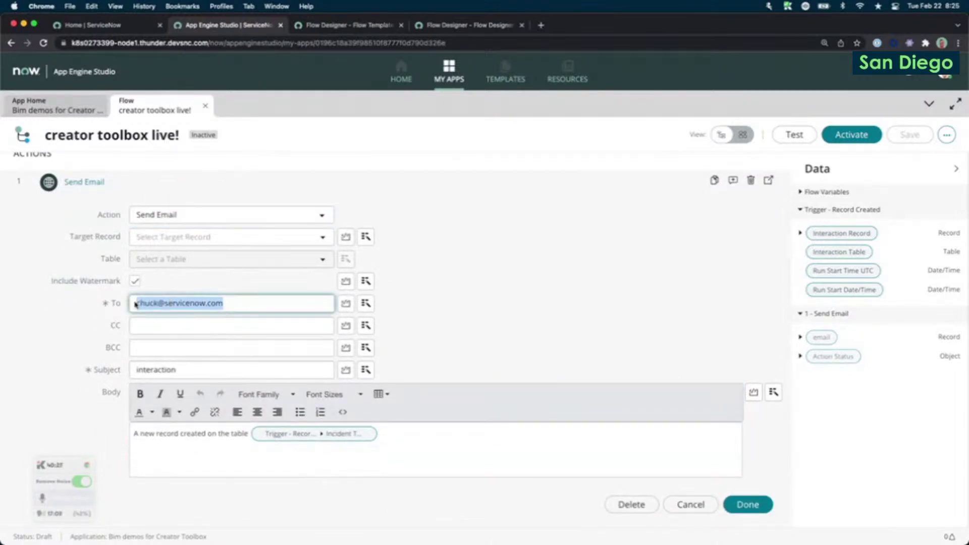
pyautogui.doubleClick(159, 370)
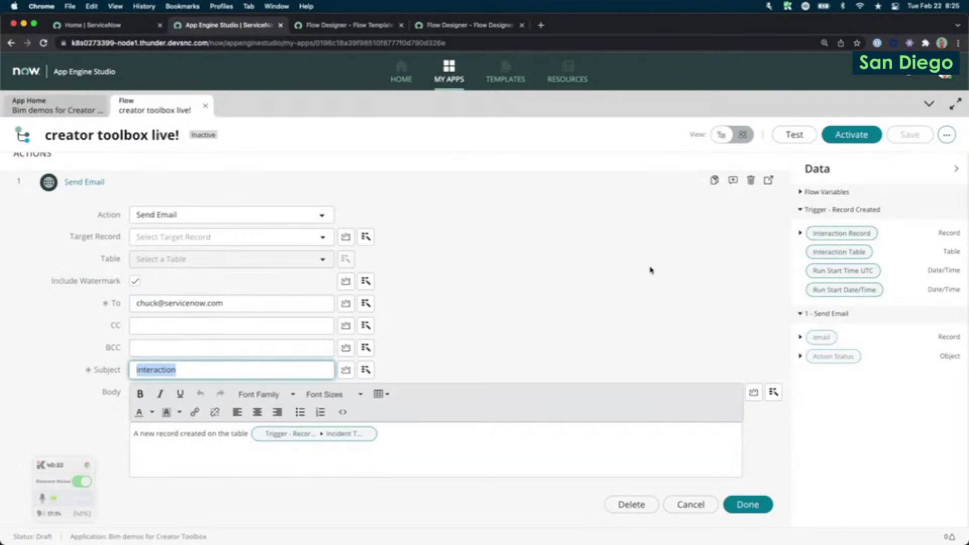
pyautogui.click(651, 270)
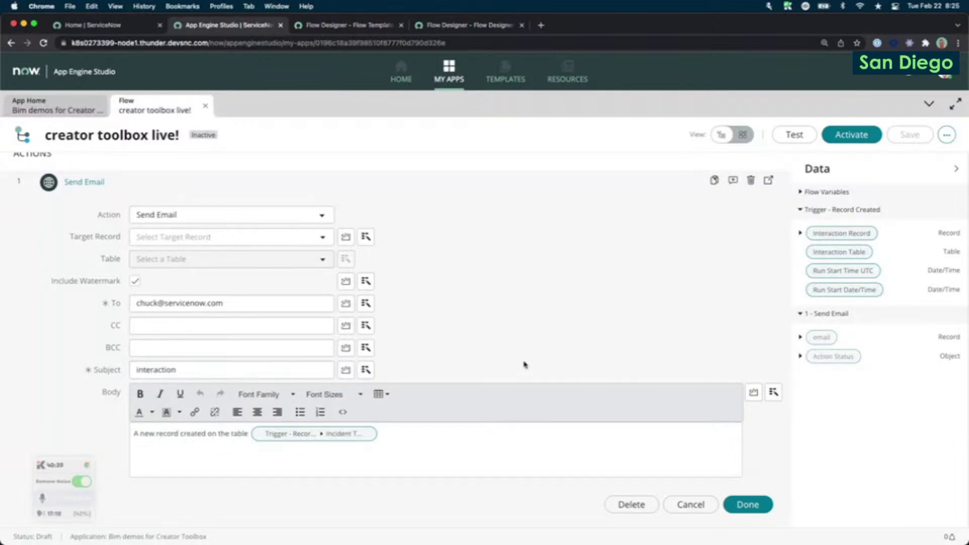
pyautogui.scroll(3, 525, 365)
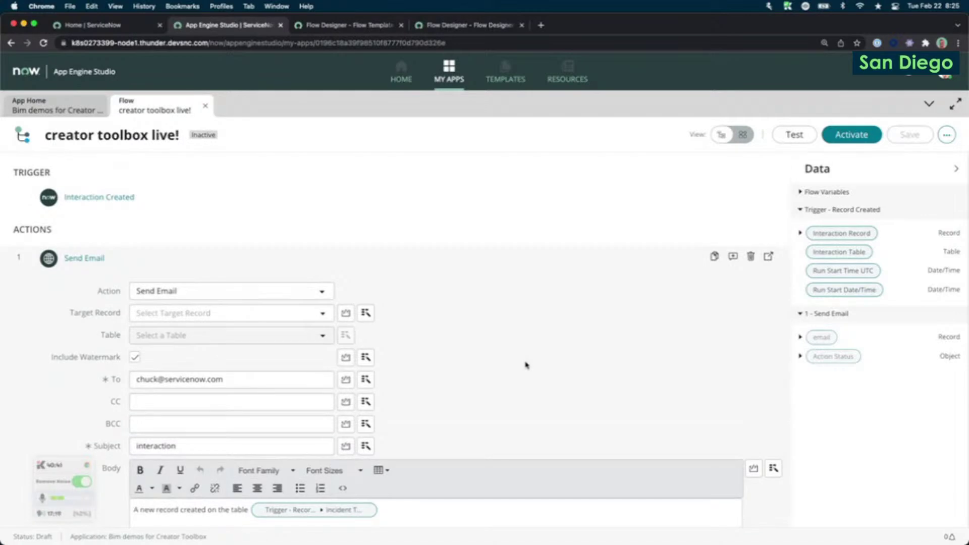
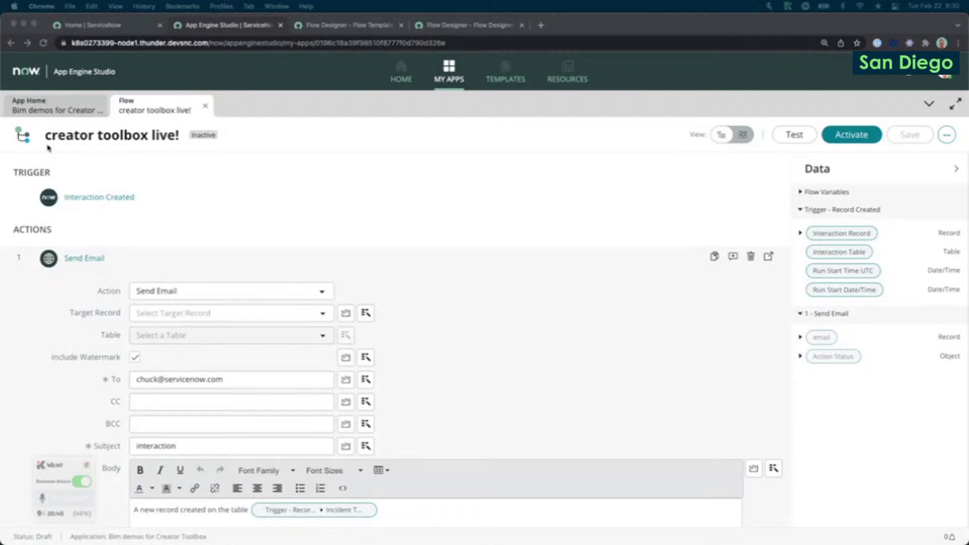
# Switch to the Flow Designer browser tab showing the Business process approval flow.
pyautogui.click(217, 181)
pyautogui.click(472, 28)
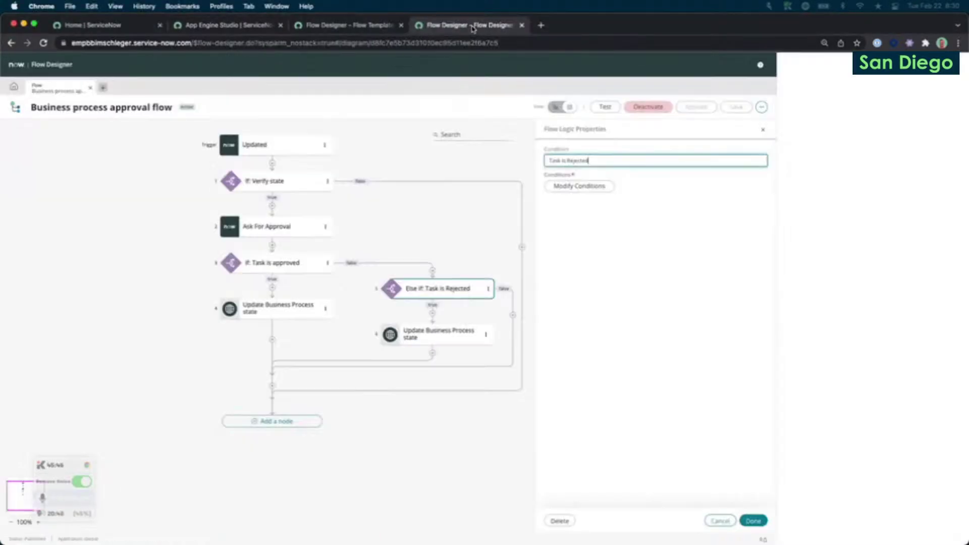
# Sign back in using the browser's saved login to restore the expired session.
pyautogui.click(458, 137)
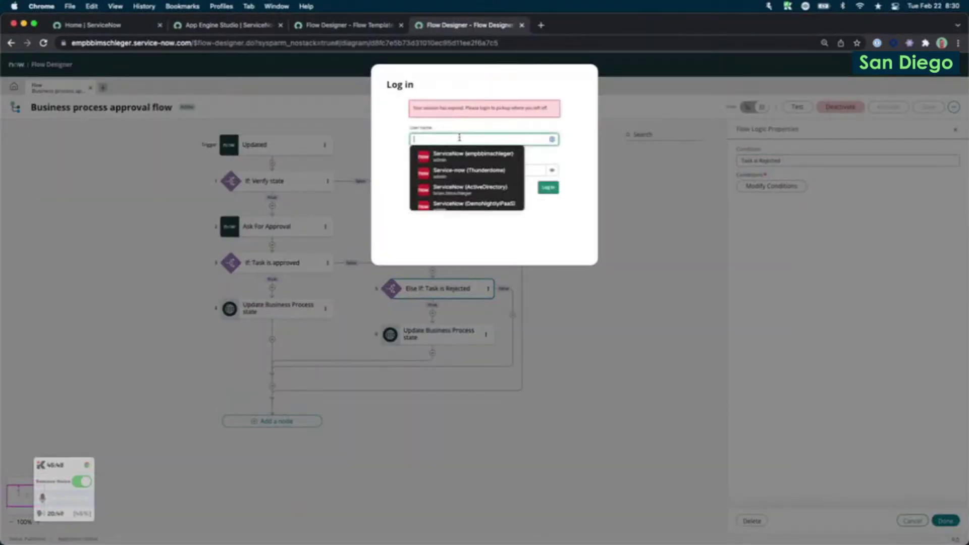
pyautogui.click(464, 158)
pyautogui.click(551, 191)
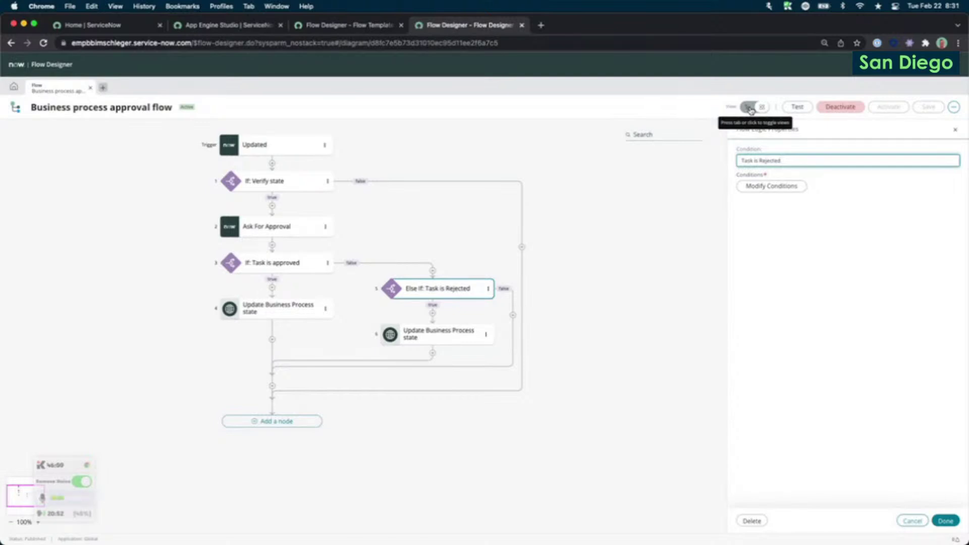
# Show the approval flow in list view, close the Else If editor, and zoom to 100%.
pyautogui.click(750, 108)
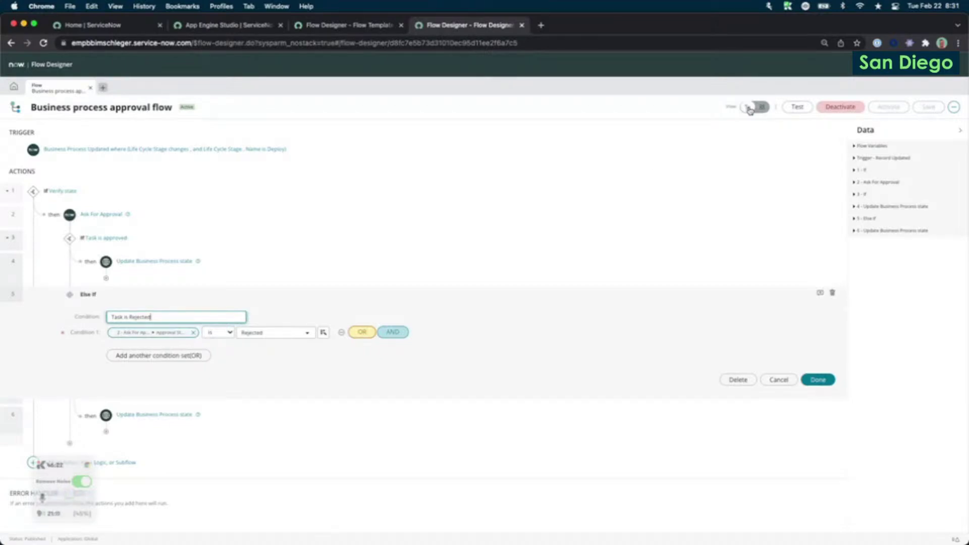
pyautogui.click(696, 294)
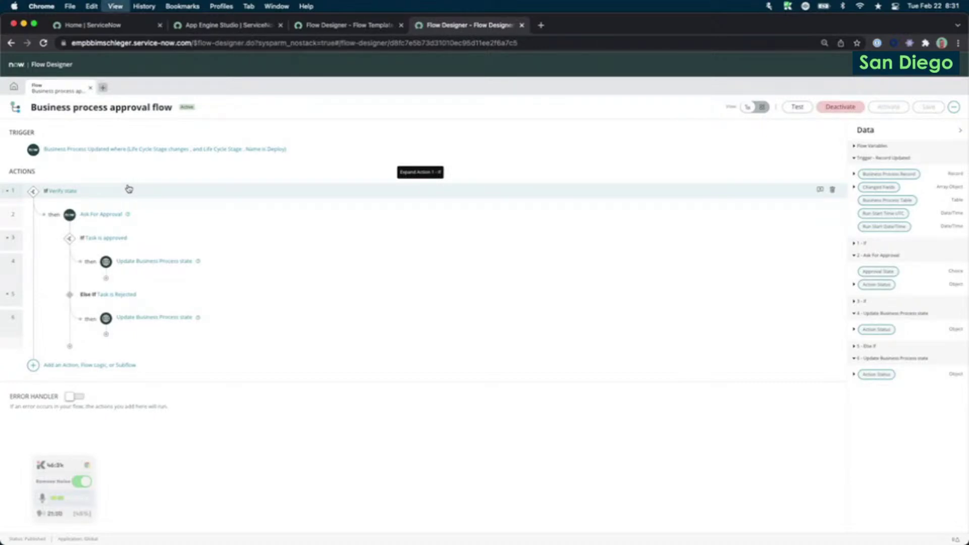
pyautogui.press('super+equal')
pyautogui.press('super+equal')
pyautogui.press('super+equal')
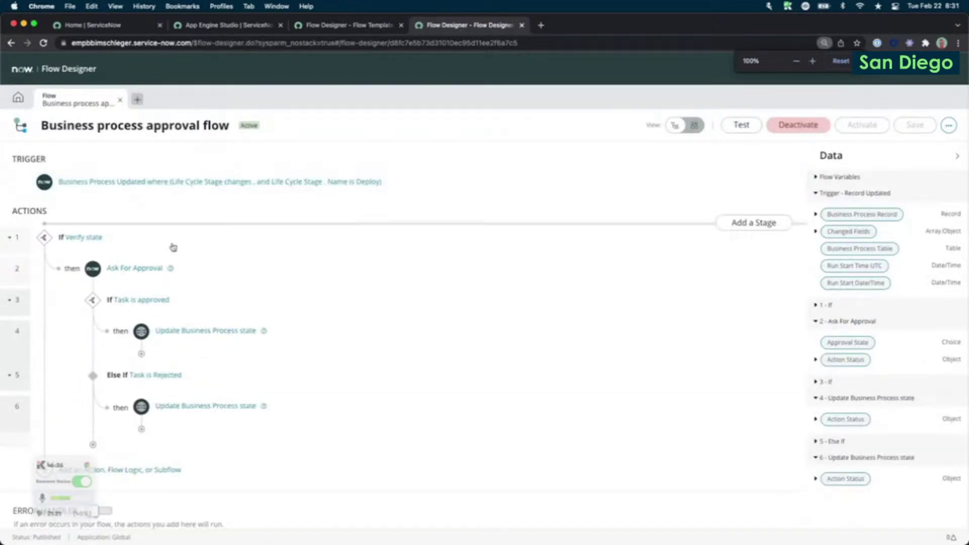
pyautogui.scroll(-1, 186, 274)
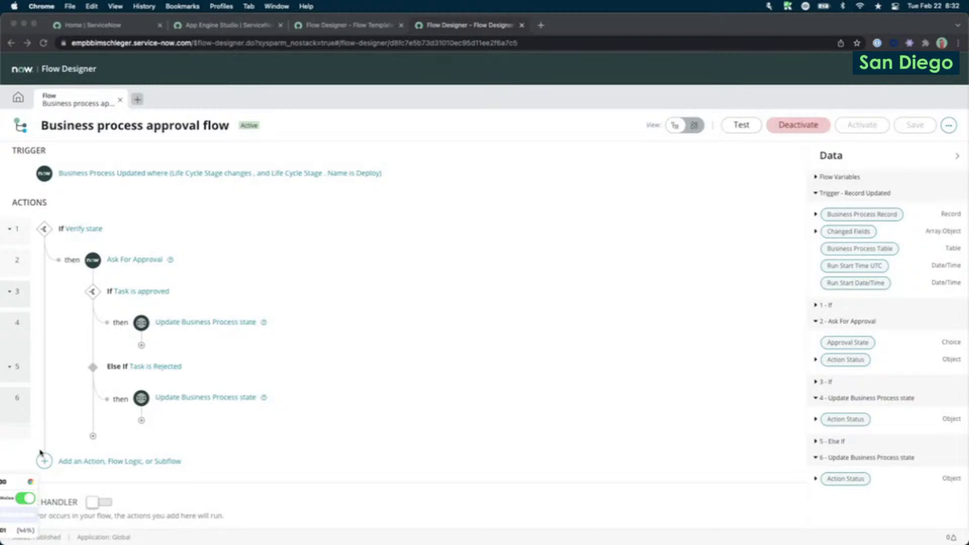
pyautogui.click(692, 129)
pyautogui.click(692, 129)
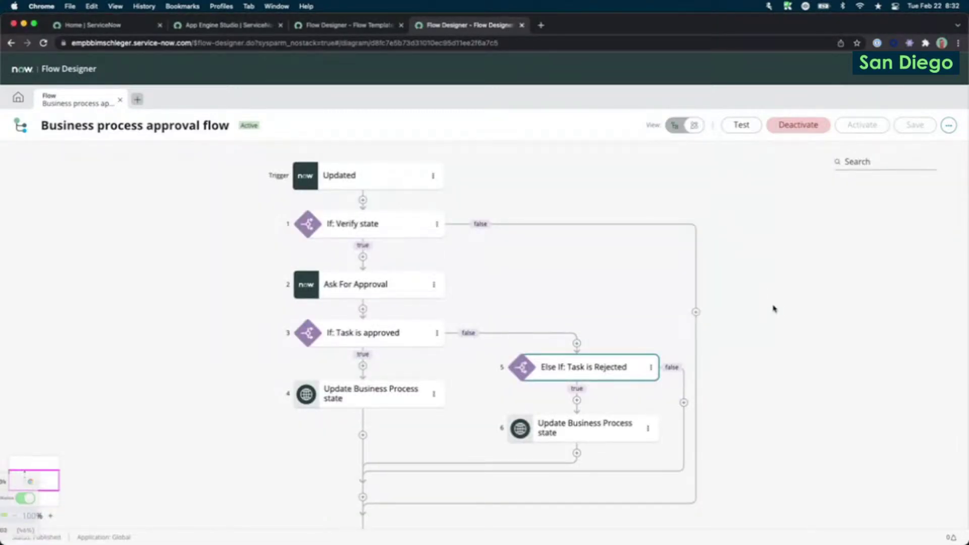
pyautogui.scroll(-1, 773, 308)
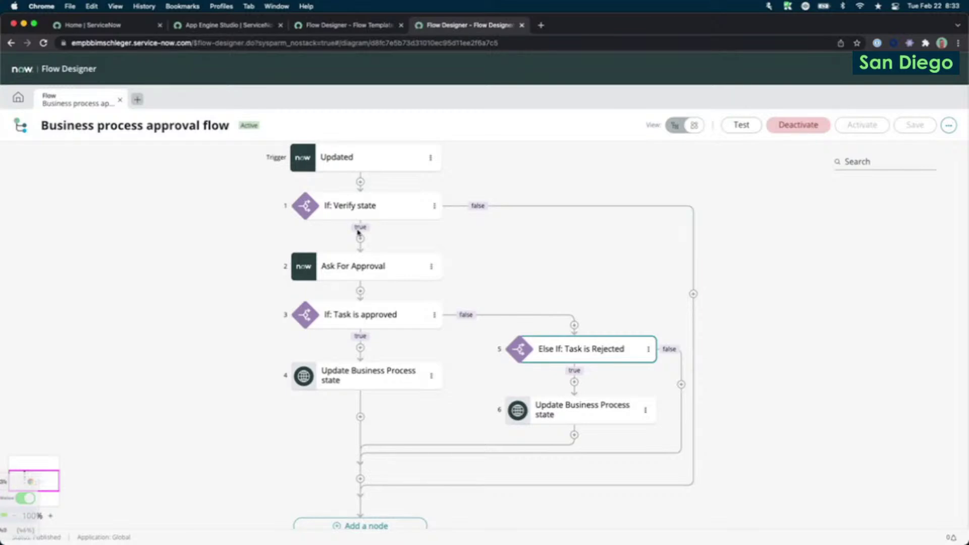
pyautogui.click(676, 126)
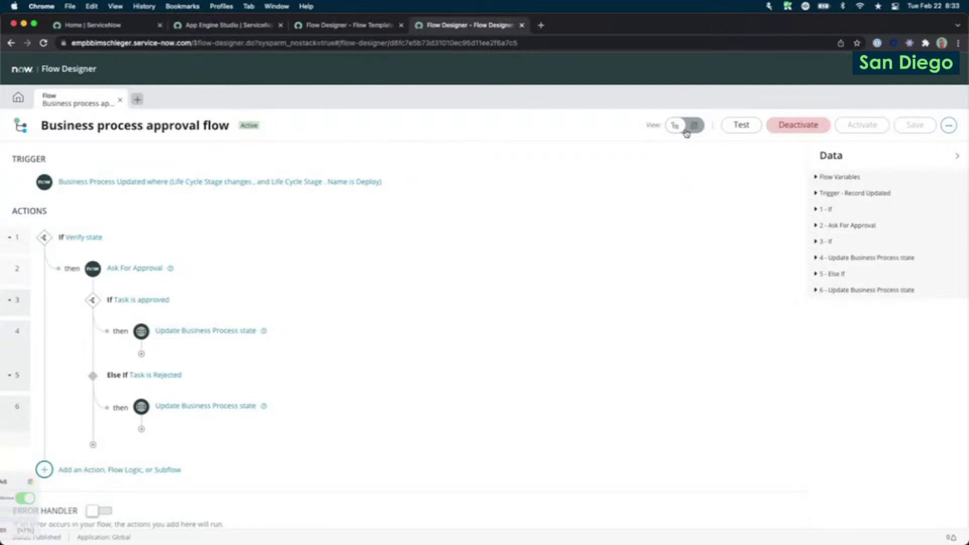
# Return the approval flow to diagram view and deselect the Else If node.
pyautogui.click(692, 128)
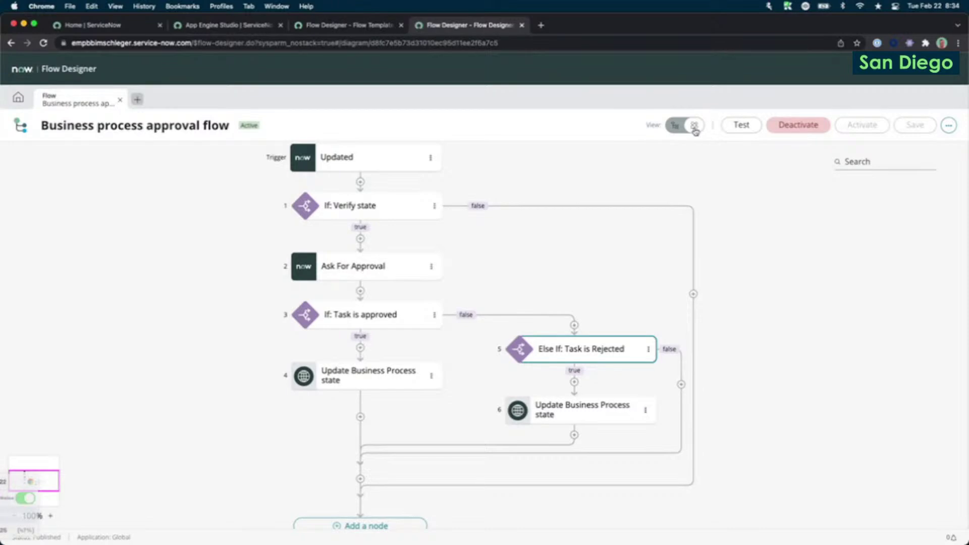
pyautogui.click(851, 278)
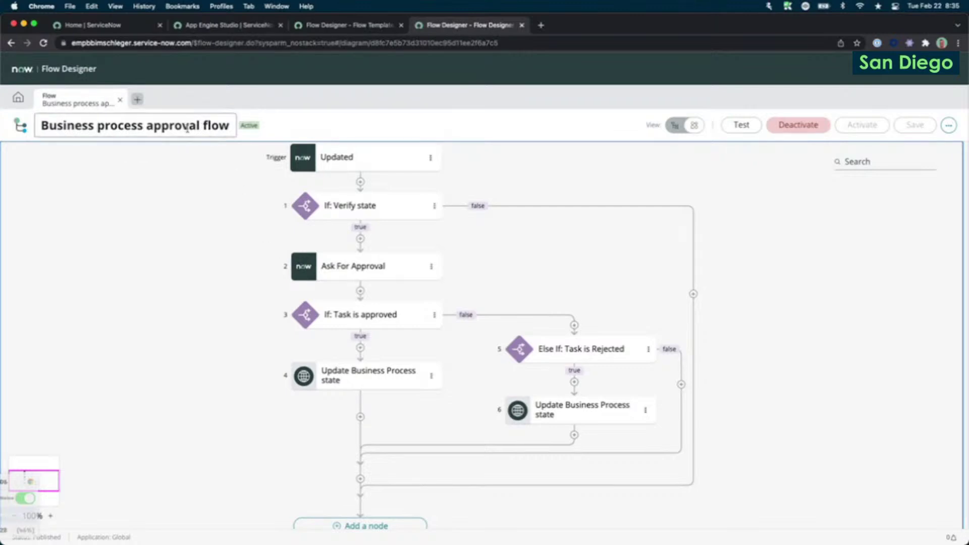
# Create a new flow named 'Bim demos diagramming' with the description 'Creator toolbox demo'.
pyautogui.click(137, 99)
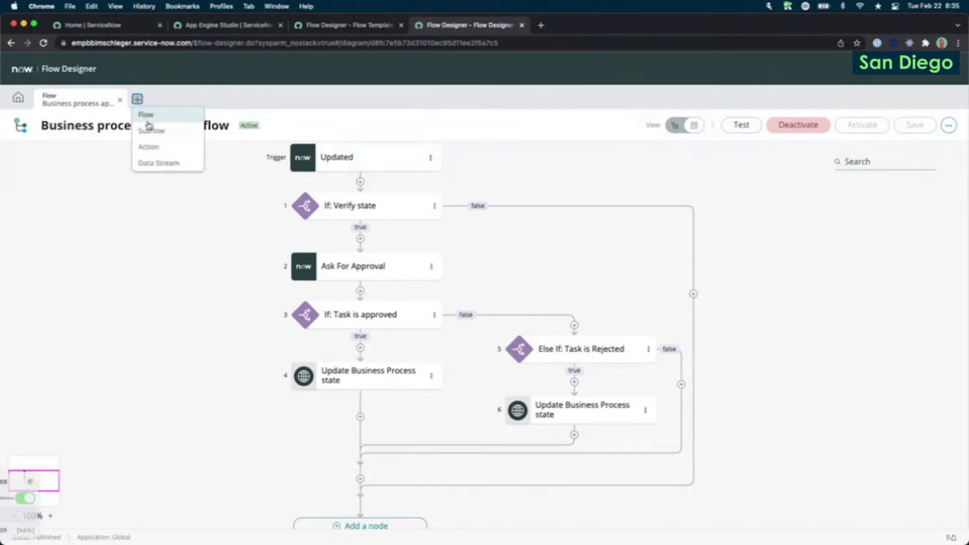
pyautogui.click(146, 124)
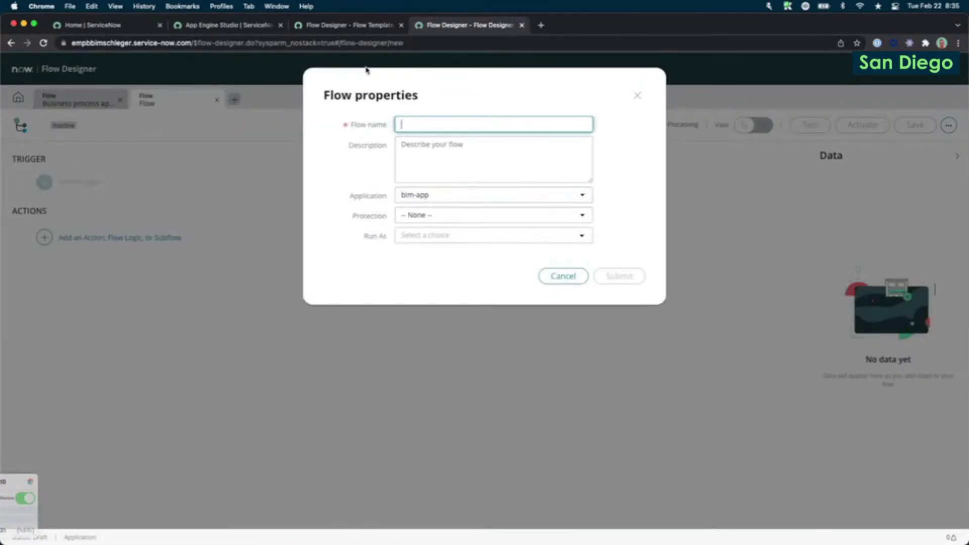
pyautogui.write('Bim de')
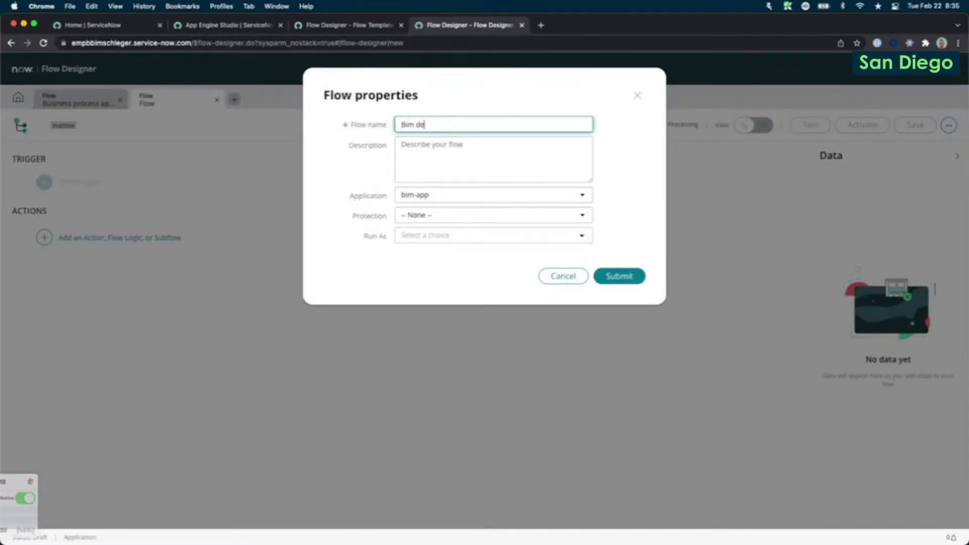
pyautogui.write('mos diagramming')
pyautogui.press('Tab')
pyautogui.write('Creator tool')
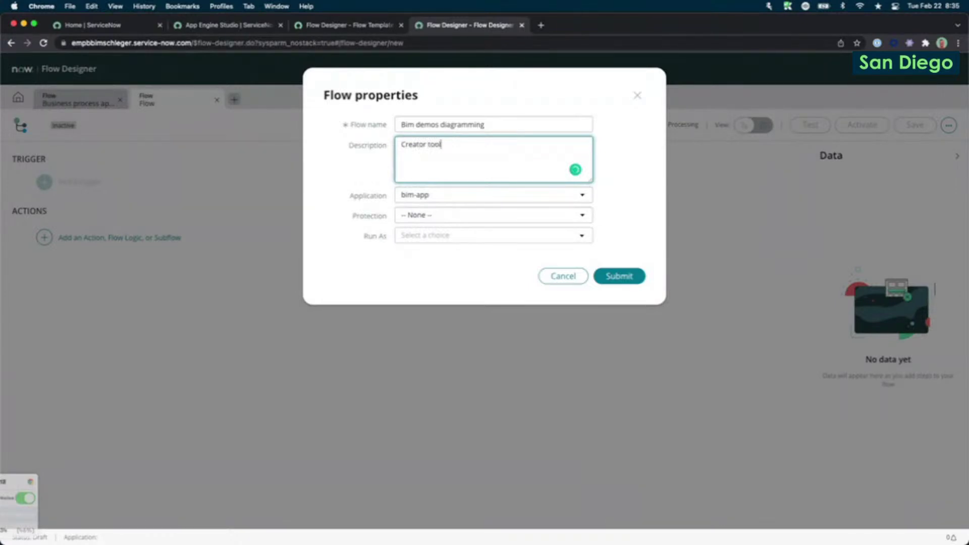
pyautogui.write('box demo!')
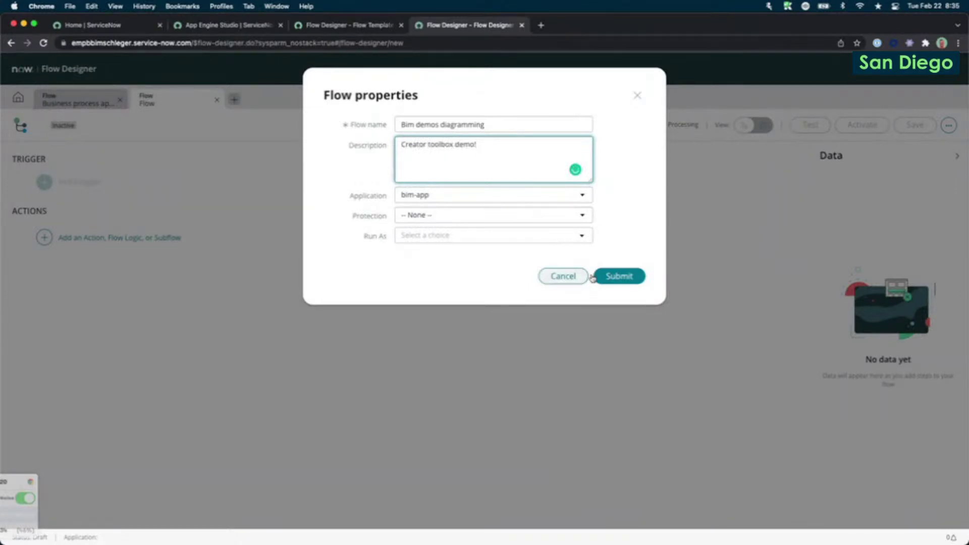
pyautogui.click(603, 278)
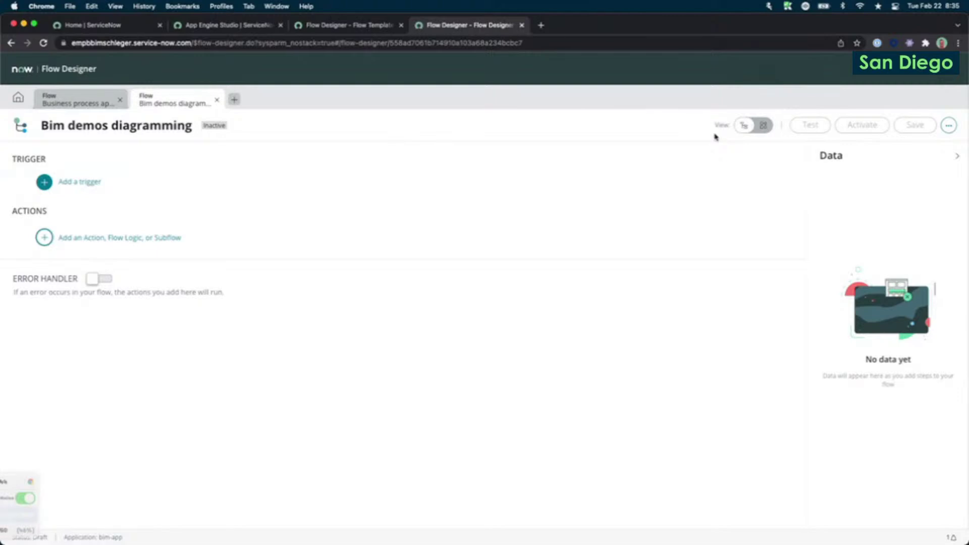
# Switch the new flow between diagram and list views, ending on the diagram canvas.
pyautogui.click(769, 130)
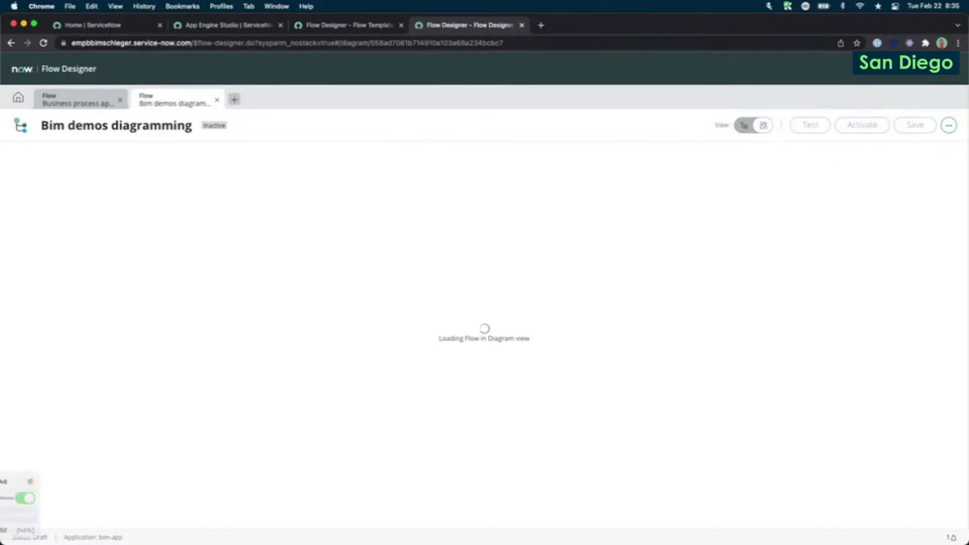
pyautogui.hotkey('ctrl', 'Up')
pyautogui.hotkey('ctrl', 'Up')
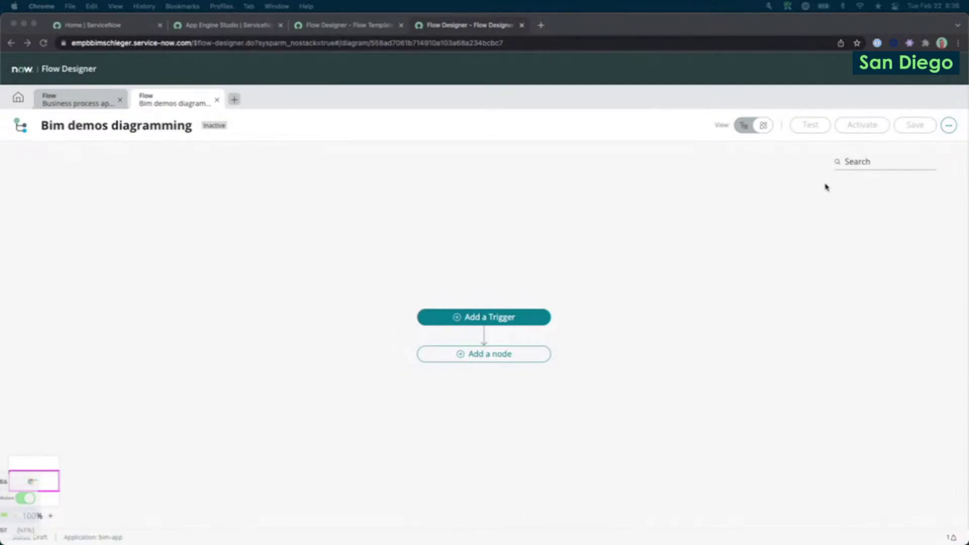
pyautogui.click(745, 126)
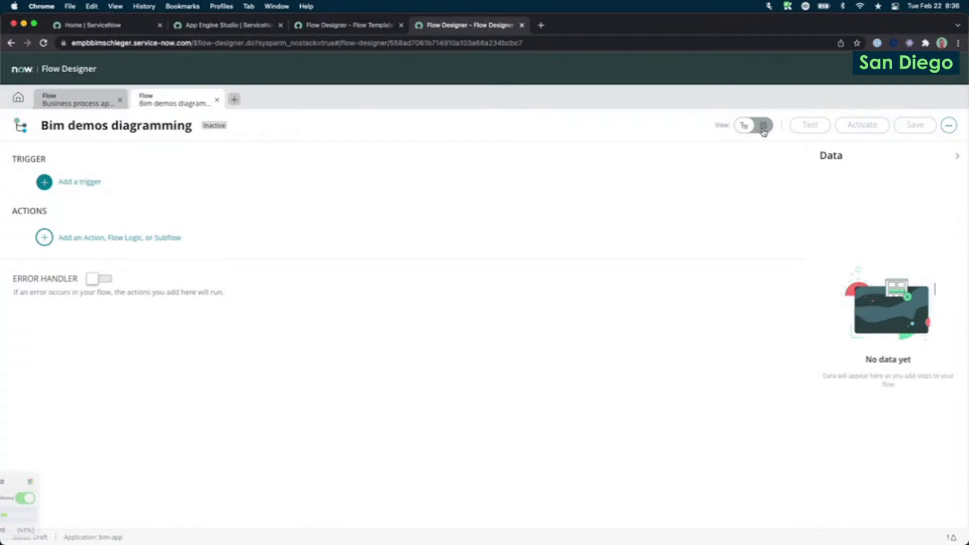
pyautogui.click(763, 127)
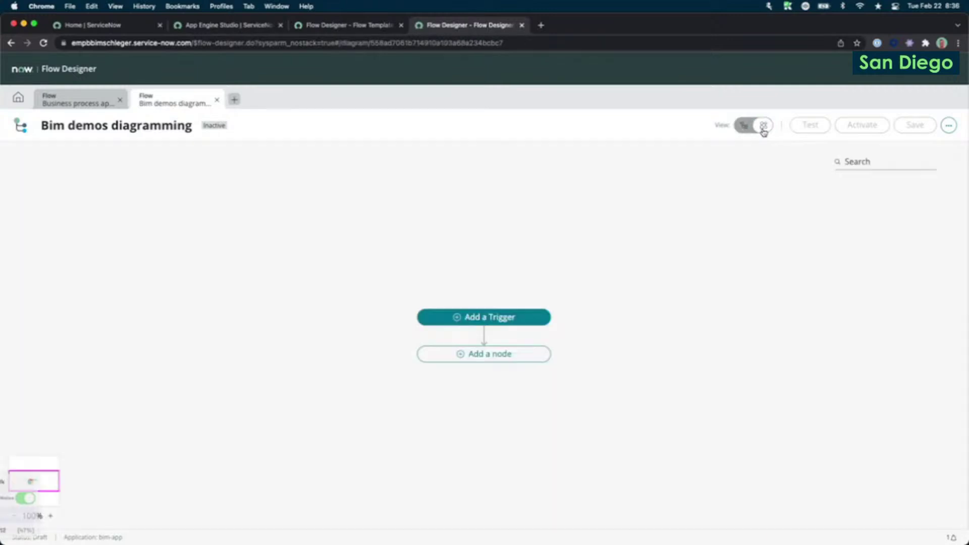
pyautogui.click(685, 410)
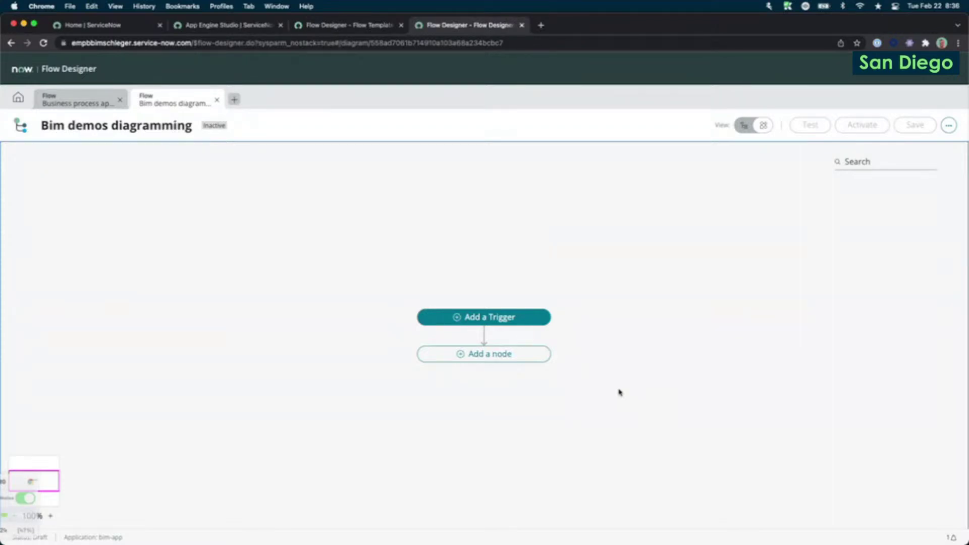
# Add a Created trigger on the Incident [incident] table and close its properties.
pyautogui.click(511, 318)
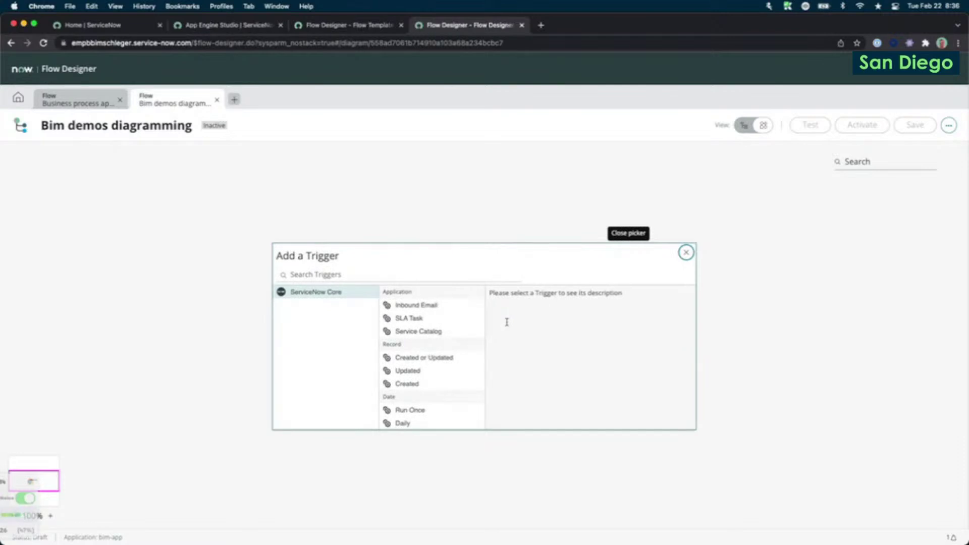
pyautogui.click(441, 384)
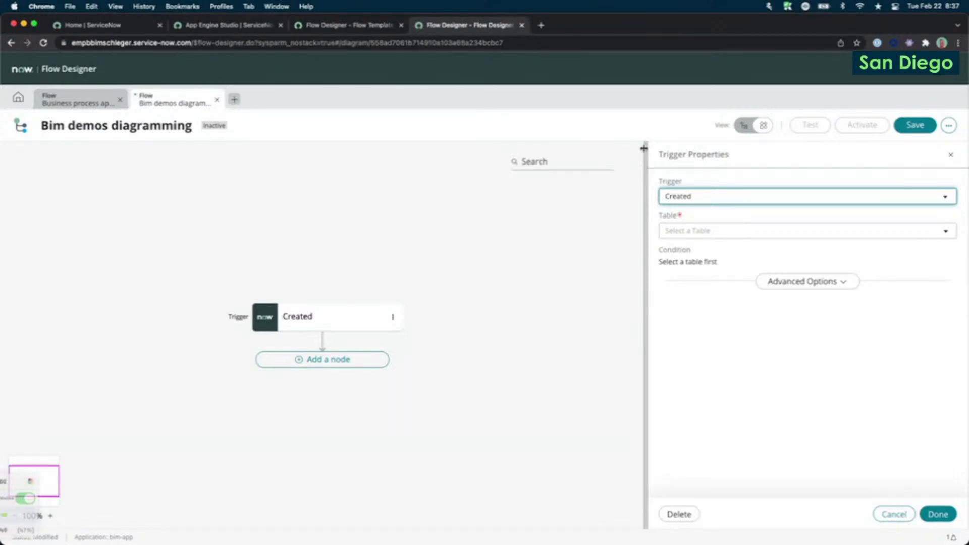
pyautogui.click(728, 229)
pyautogui.write('incid')
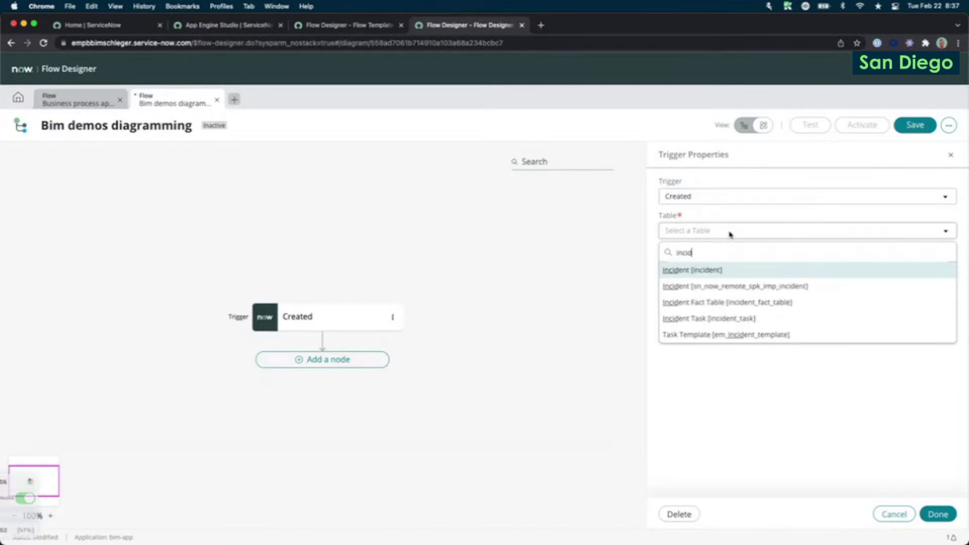
pyautogui.click(725, 272)
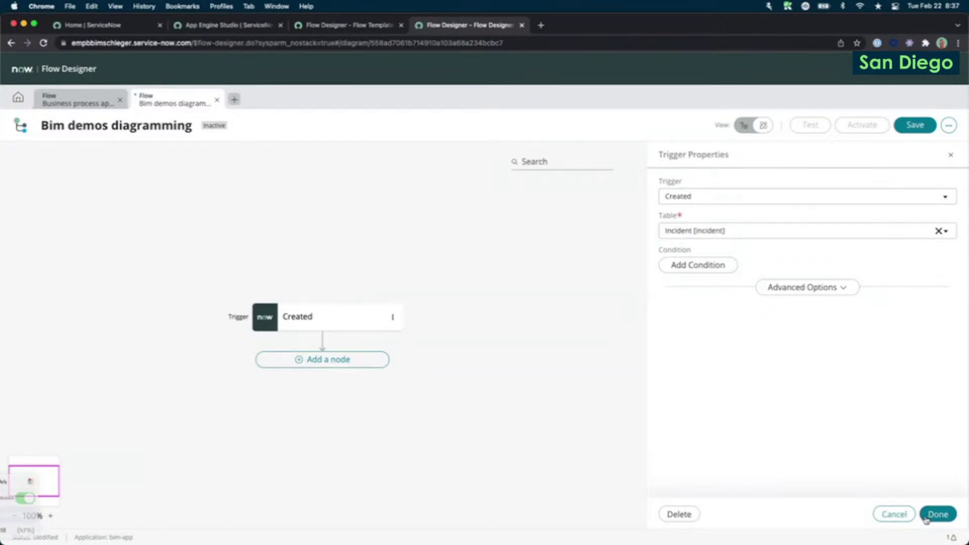
pyautogui.click(928, 515)
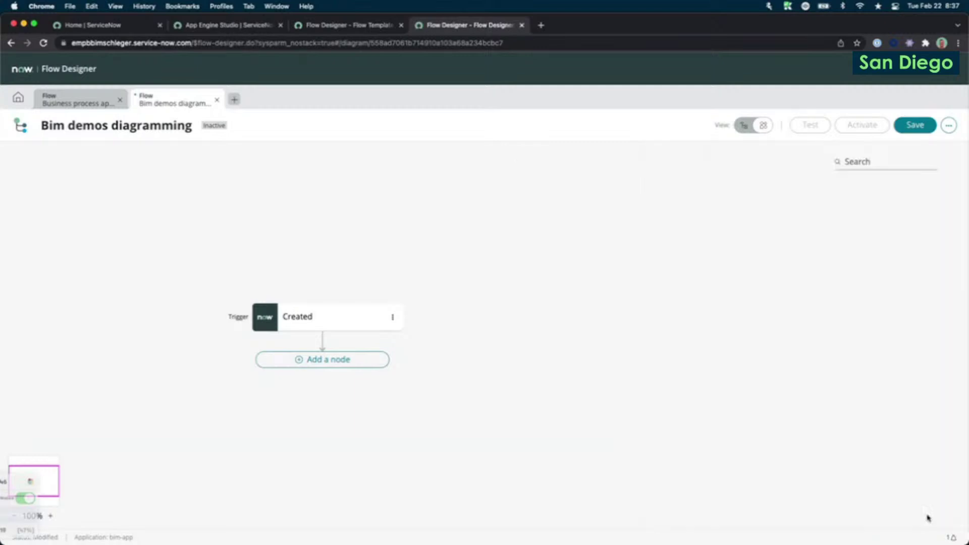
# Add a node below the Created trigger and choose Action as its type.
pyautogui.click(335, 360)
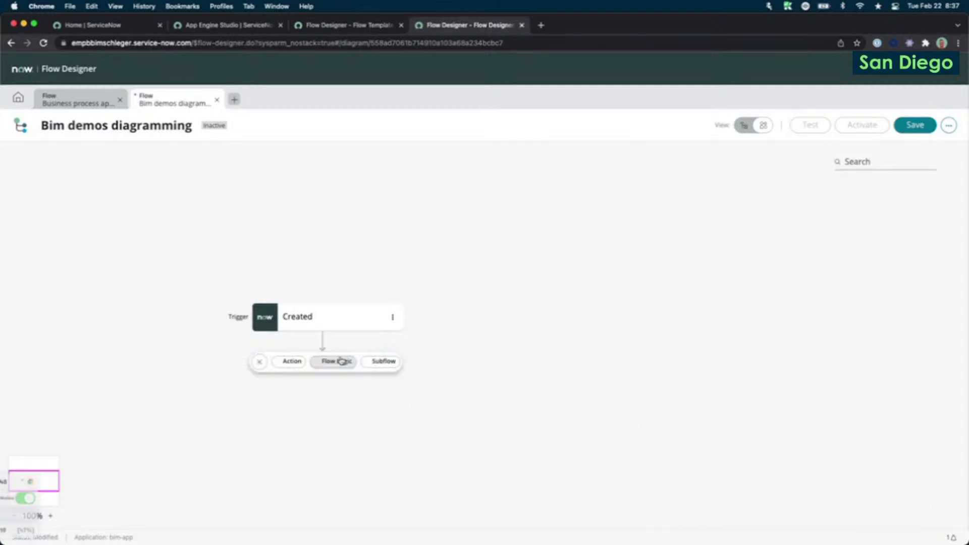
pyautogui.click(284, 363)
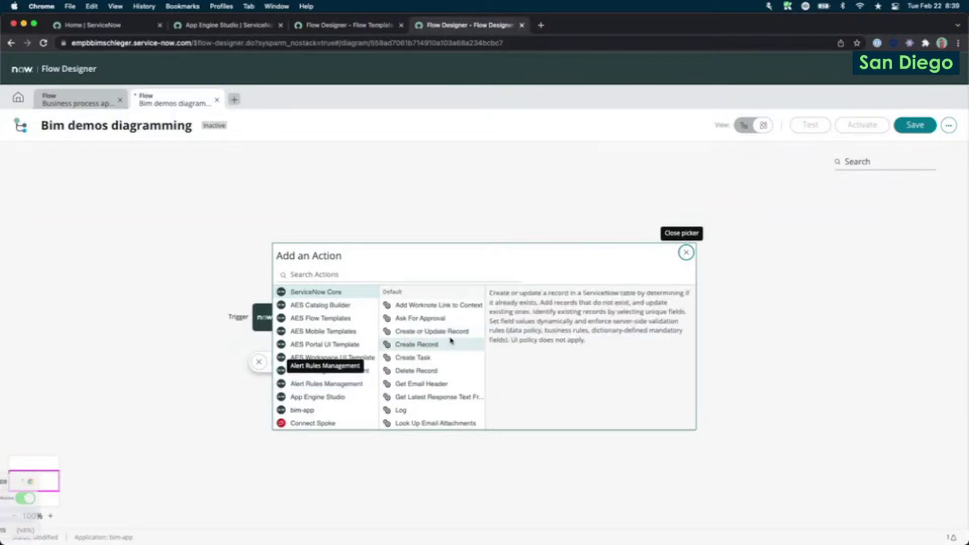
# Pick the ServiceNow Core Log action as the step after the trigger.
pyautogui.click(425, 411)
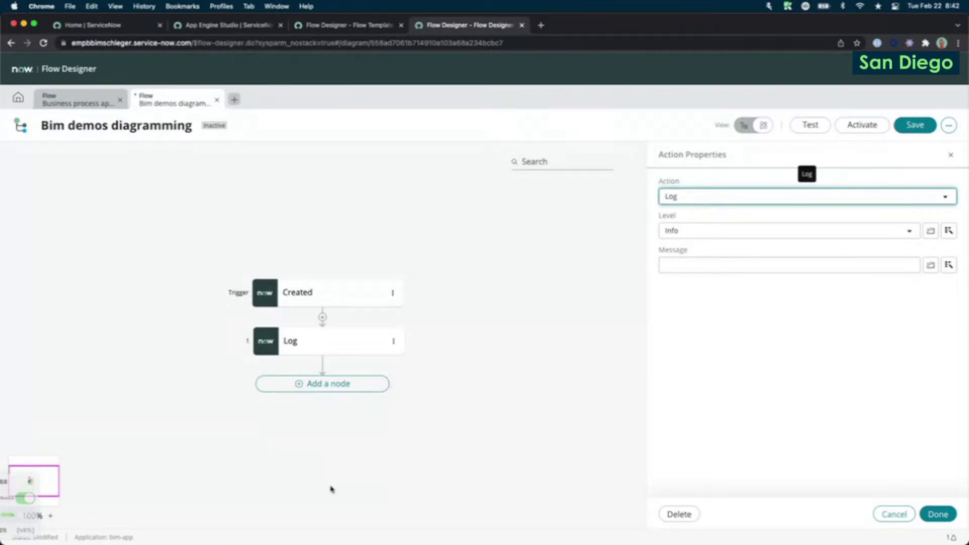
# Set the Log message to 'This is a data pill:' plus the Incident Record's Active pill.
pyautogui.click(937, 514)
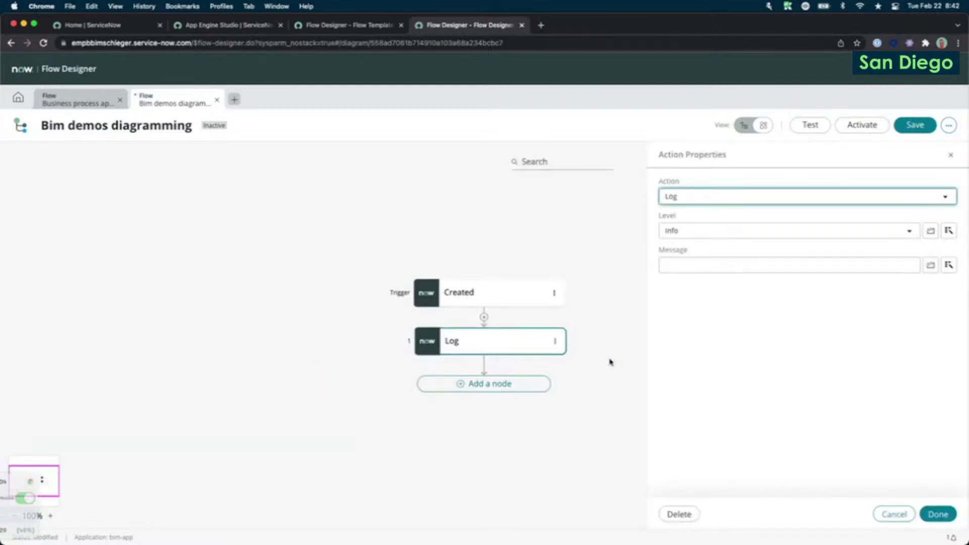
pyautogui.click(724, 266)
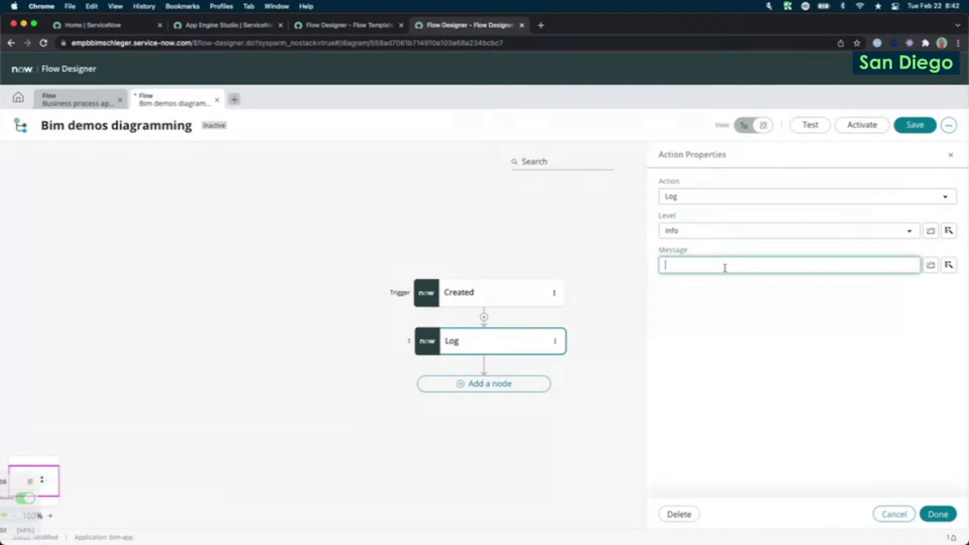
pyautogui.write('This is a data pill:')
pyautogui.click(948, 265)
pyautogui.click(858, 304)
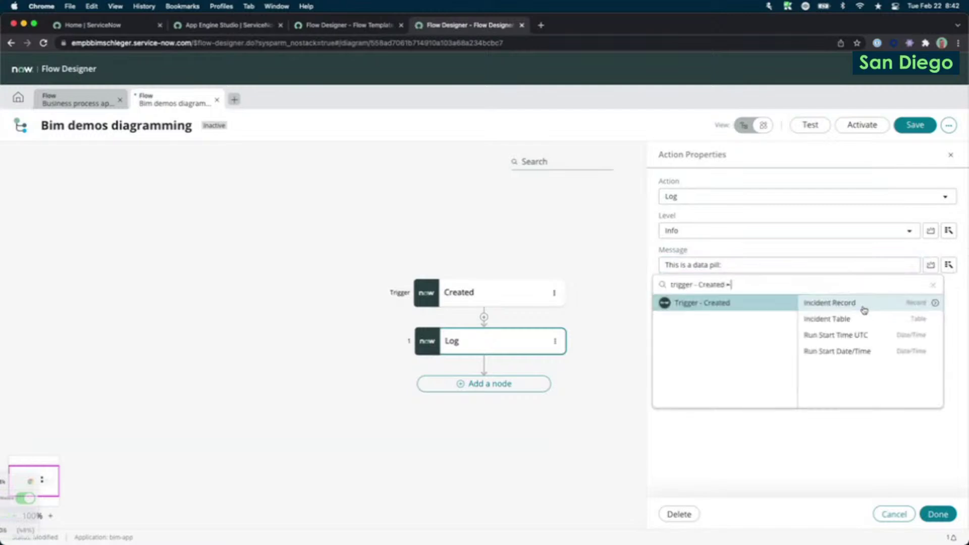
pyautogui.click(934, 304)
pyautogui.click(934, 304)
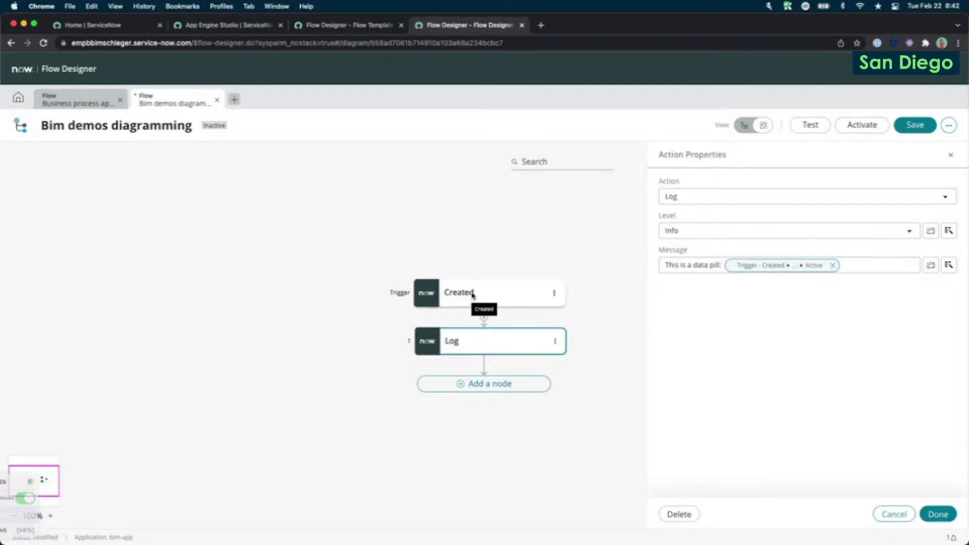
# Switch to list view and select part of the Log message text.
pyautogui.click(745, 126)
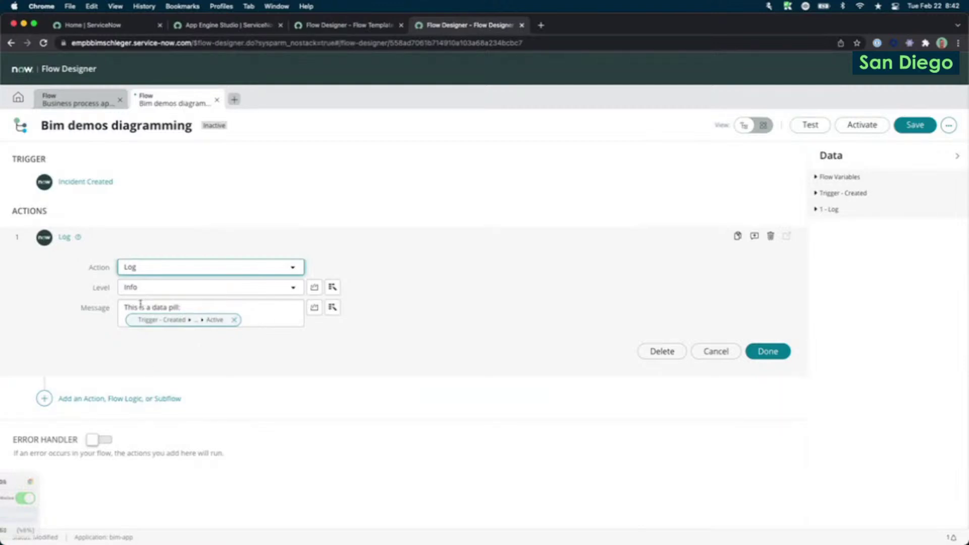
pyautogui.moveTo(142, 306); pyautogui.dragTo(282, 317)
pyautogui.click(285, 319)
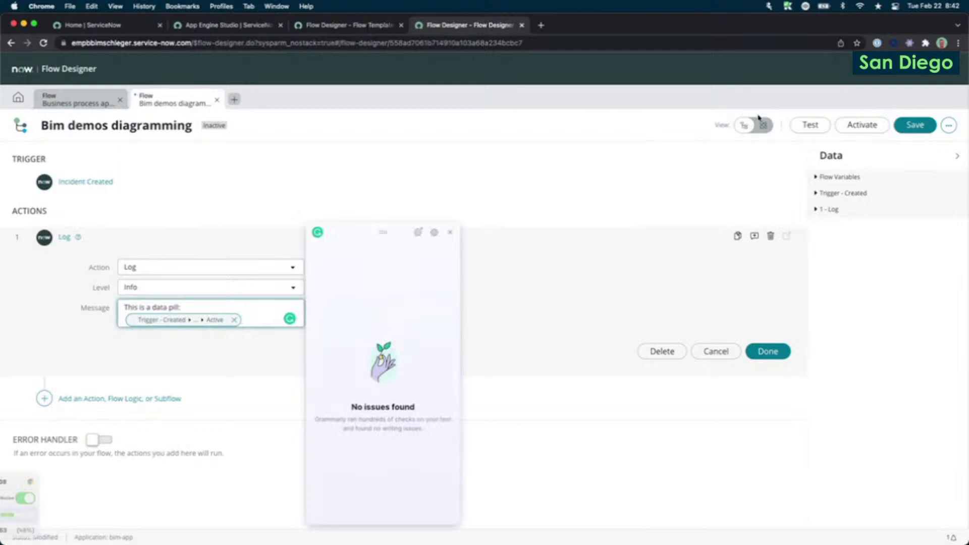
pyautogui.click(450, 232)
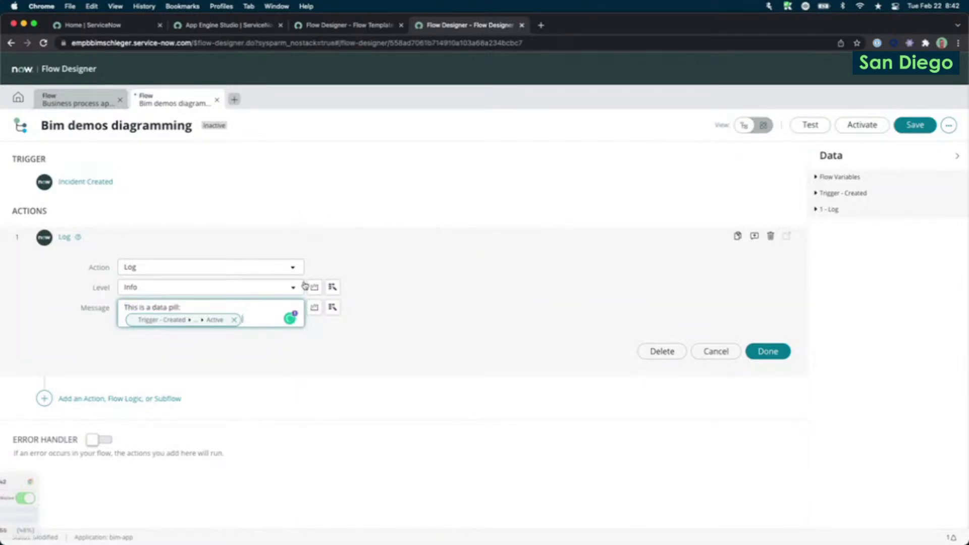
# Append 'adda few more' to the Log message after the Active pill and return to diagram view.
pyautogui.click(762, 130)
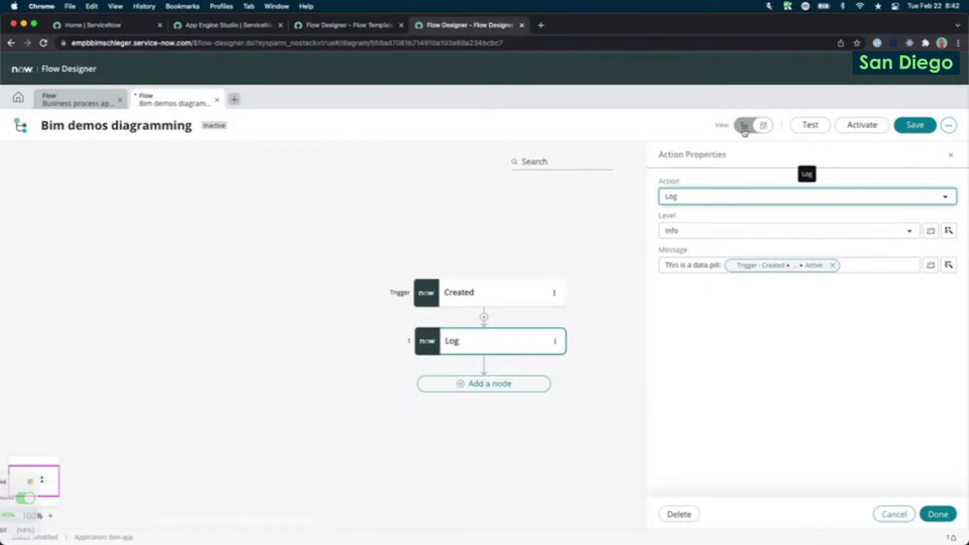
pyautogui.click(872, 264)
pyautogui.write('adda few more')
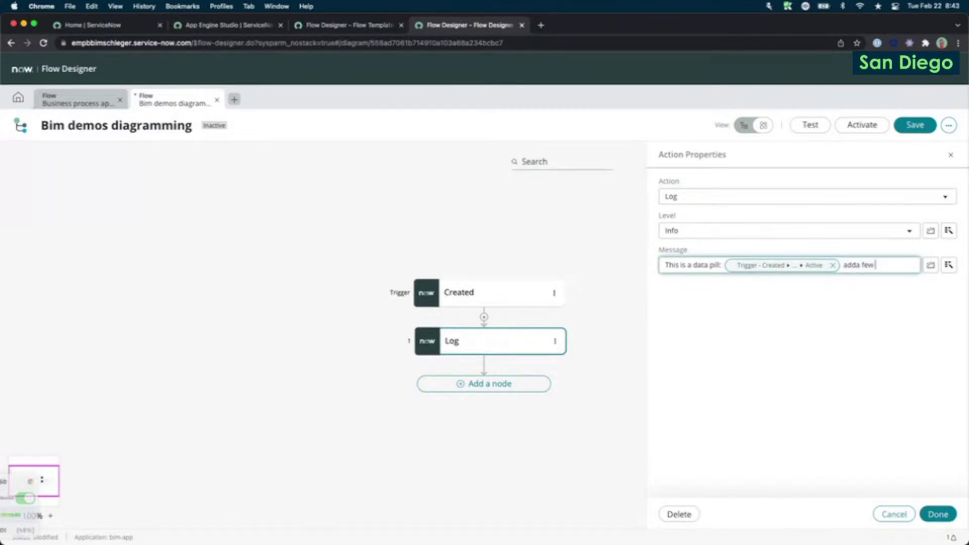
pyautogui.click(744, 126)
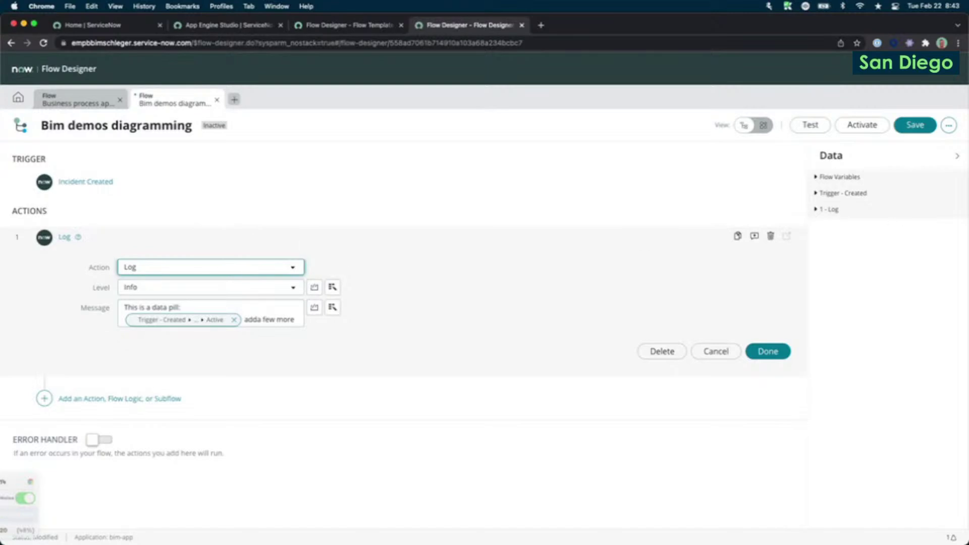
pyautogui.click(762, 125)
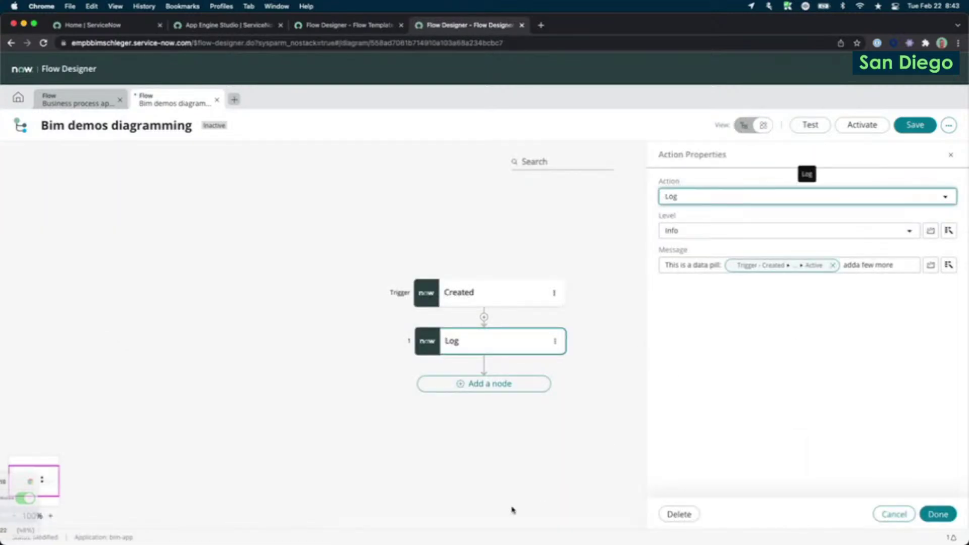
# Close the Log properties and add an If node after Log.
pyautogui.click(466, 426)
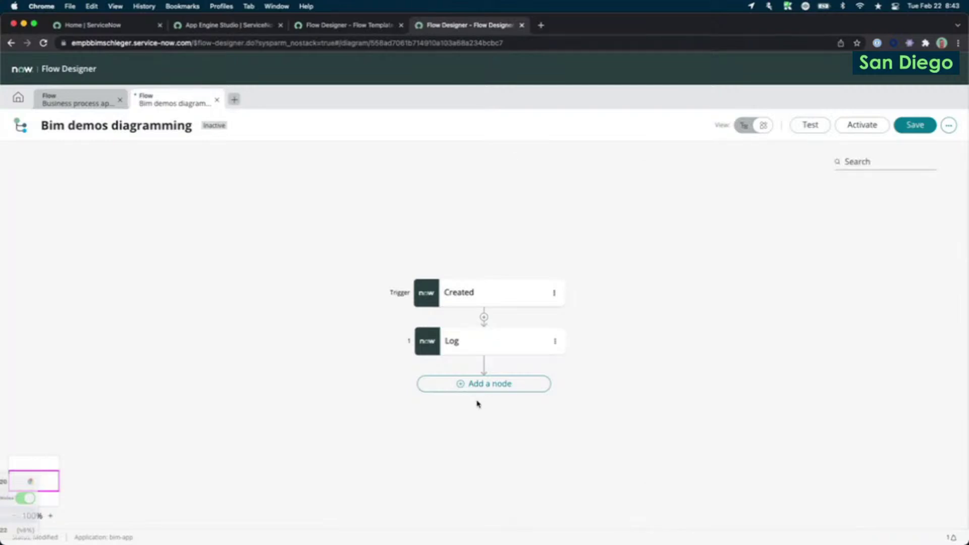
pyautogui.click(495, 387)
pyautogui.click(496, 388)
pyautogui.click(432, 307)
pyautogui.click(432, 306)
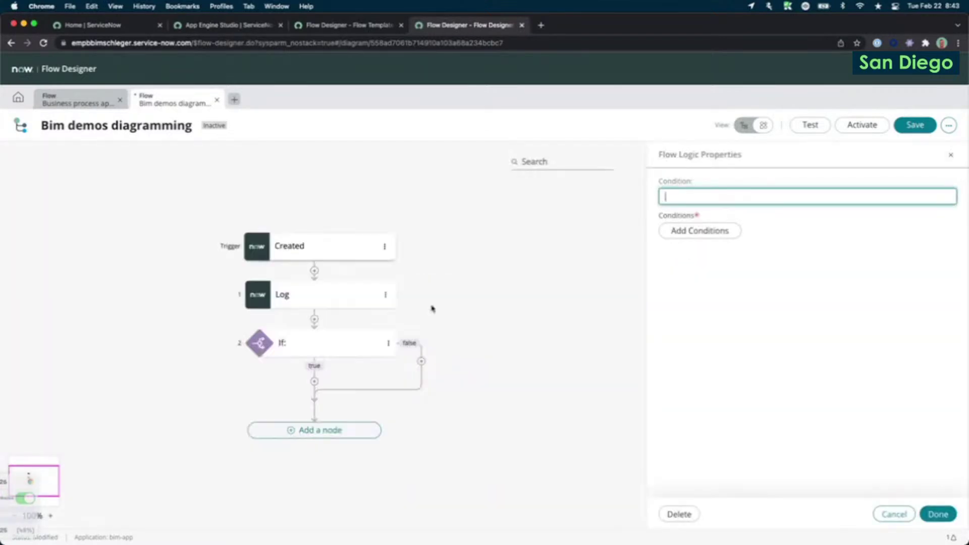
# Delete the If node and bring up the flow logic choices for a new node after Log.
pyautogui.click(388, 343)
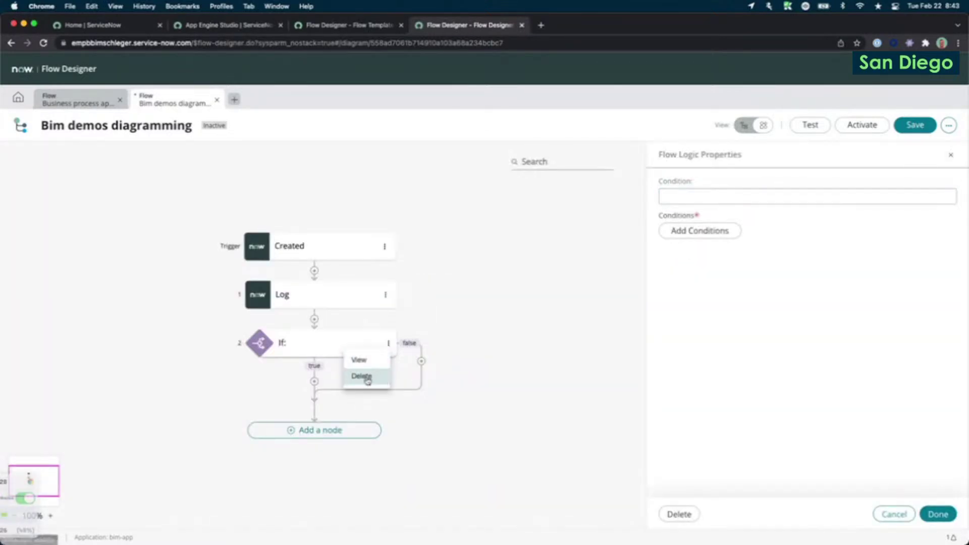
pyautogui.click(368, 378)
pyautogui.click(584, 199)
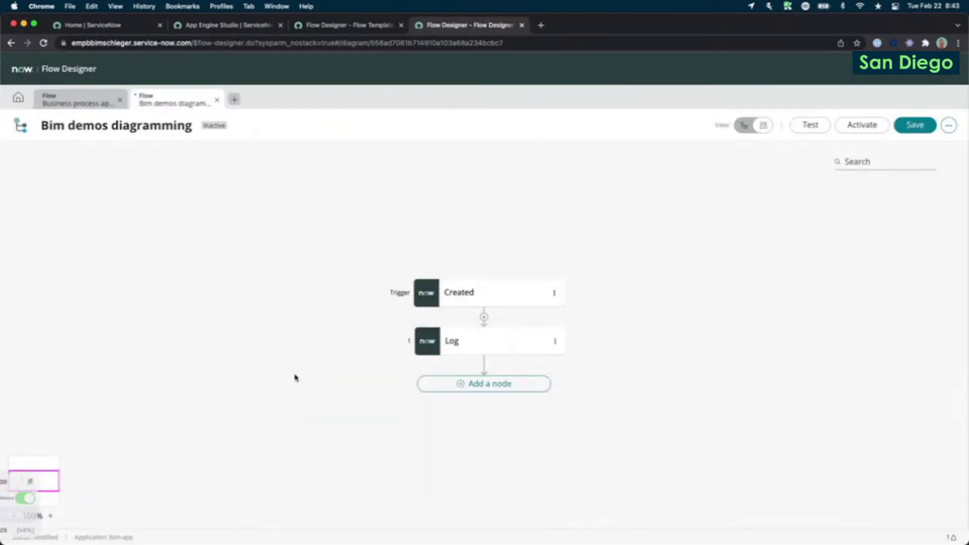
pyautogui.click(474, 390)
pyautogui.click(492, 388)
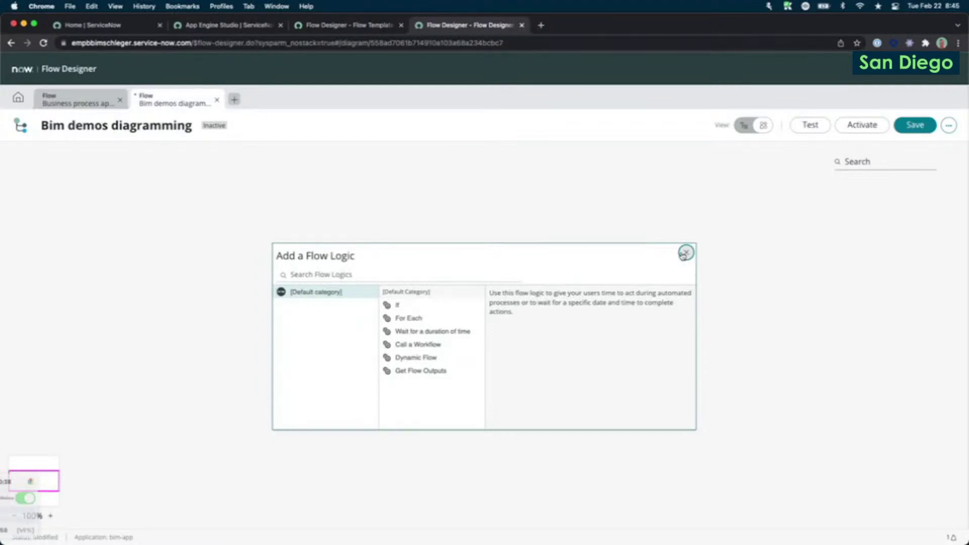
# Close the flow logic picker and switch the flow back to list view.
pyautogui.click(685, 253)
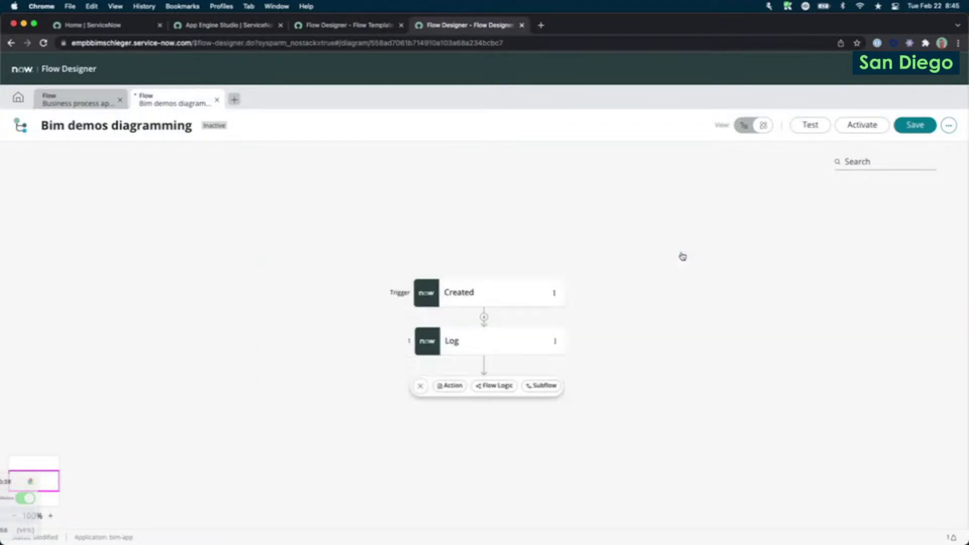
pyautogui.click(492, 385)
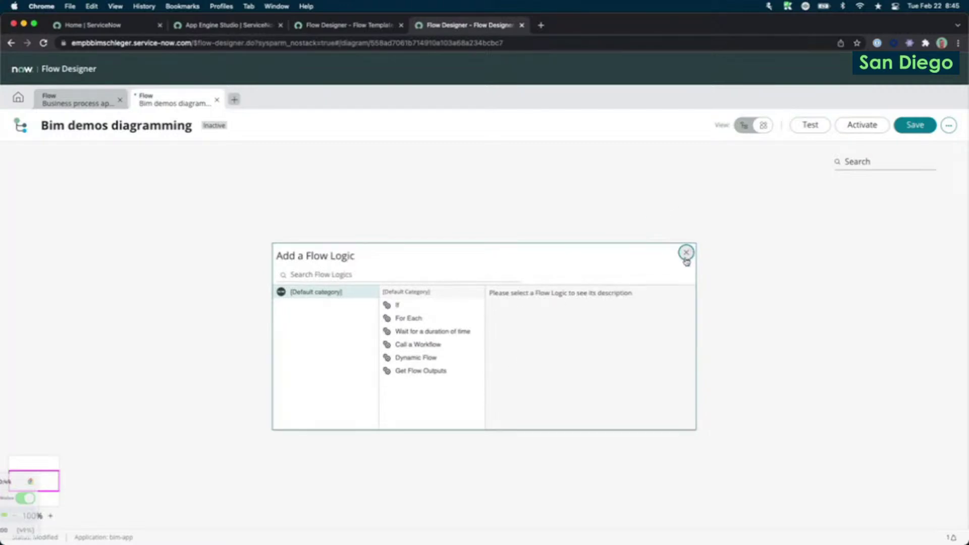
pyautogui.click(686, 254)
pyautogui.click(738, 128)
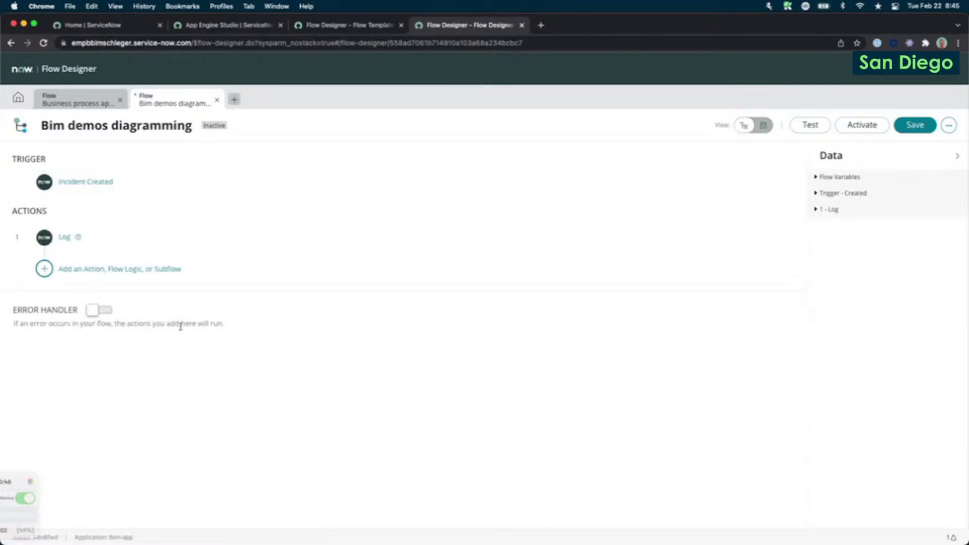
# Bring up the Flow Logic options for a new step after Log.
pyautogui.click(104, 267)
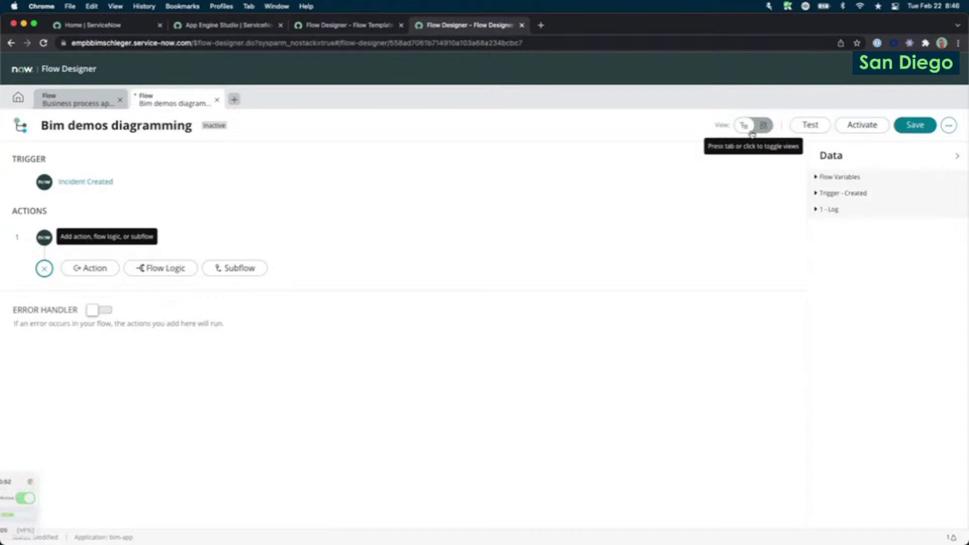
pyautogui.click(153, 269)
pyautogui.scroll(-1, 210, 395)
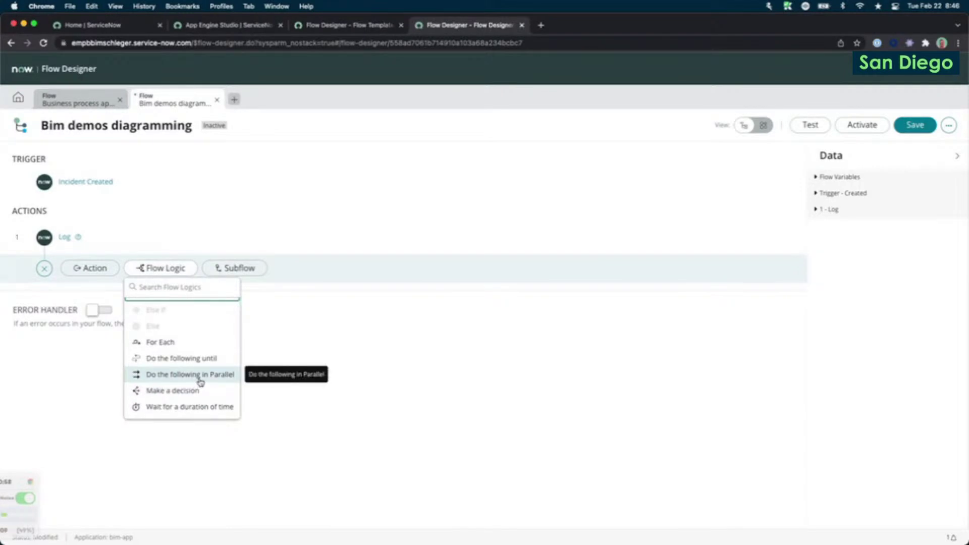
# Add a Do the following in Parallel block and put a Log action in its first branch.
pyautogui.click(201, 376)
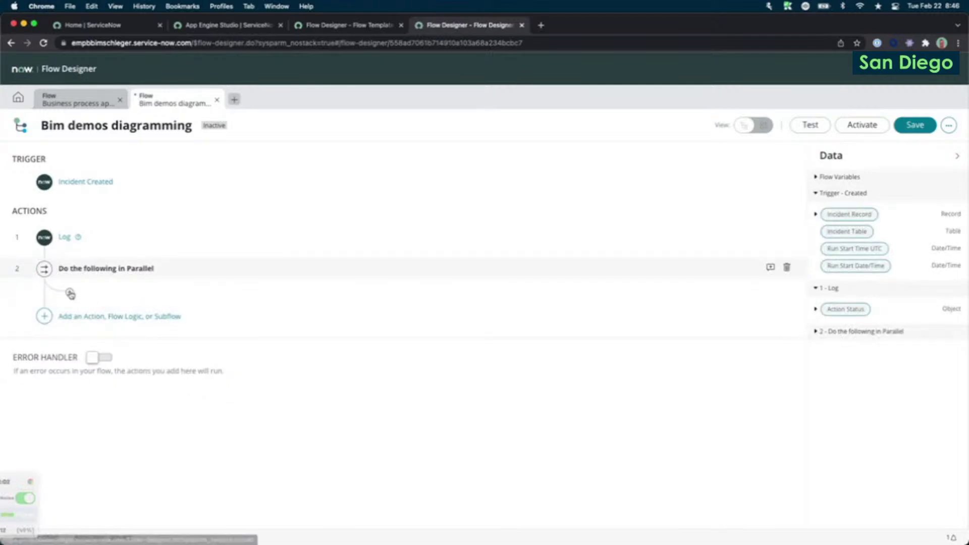
pyautogui.click(69, 289)
pyautogui.click(117, 289)
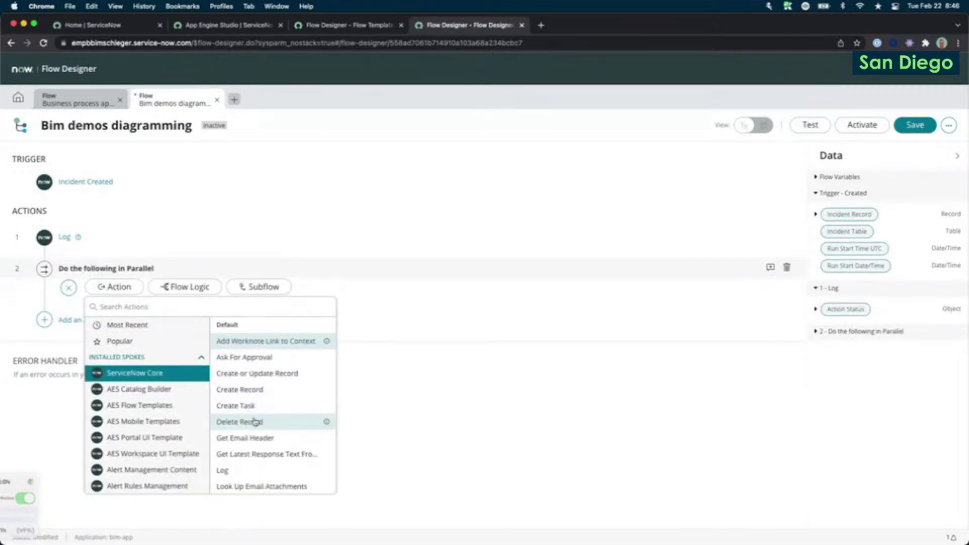
pyautogui.click(237, 469)
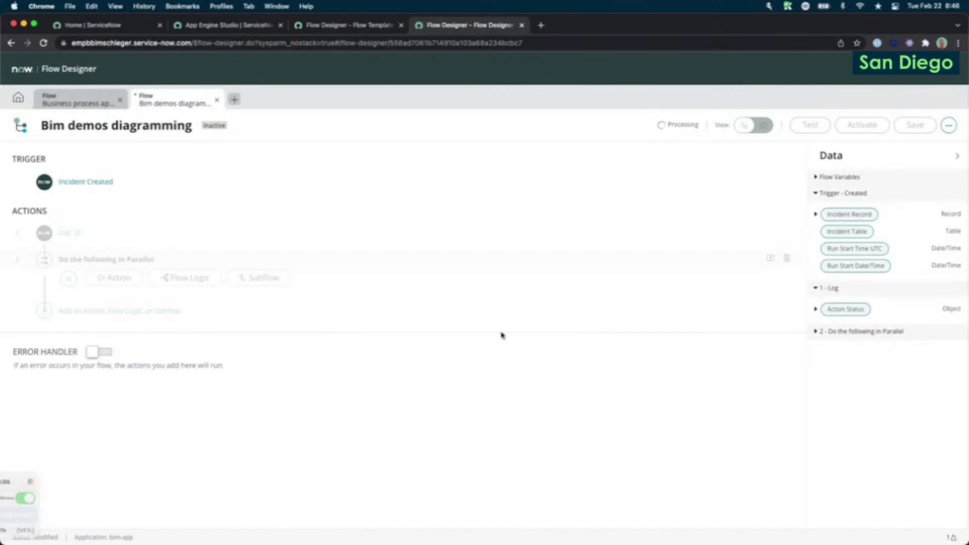
pyautogui.click(767, 403)
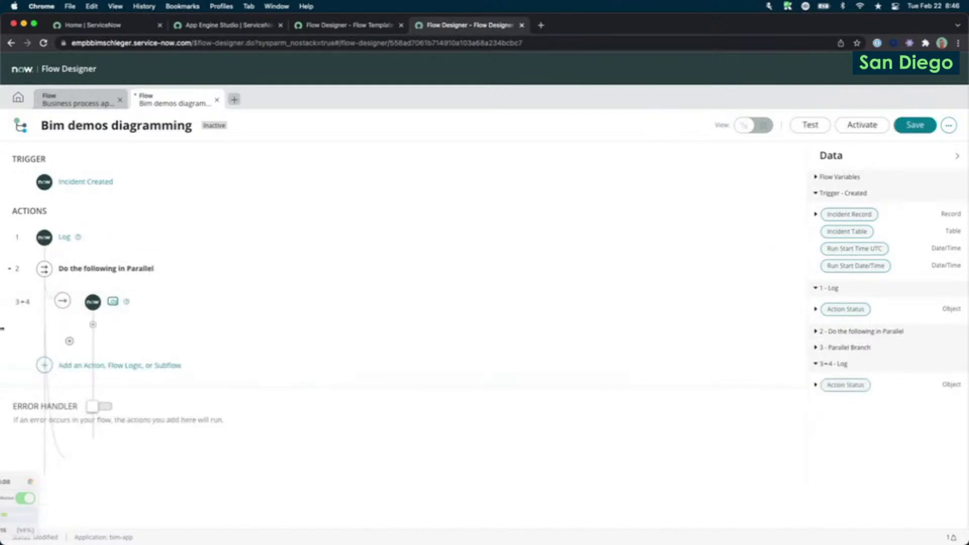
# Add a Log action to the parallel block's second branch.
pyautogui.click(69, 341)
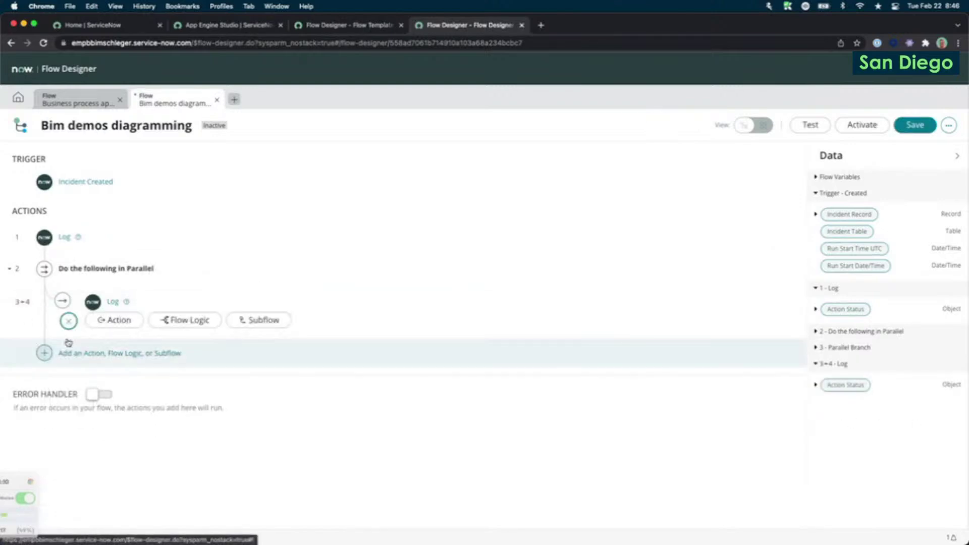
pyautogui.click(116, 324)
pyautogui.click(227, 360)
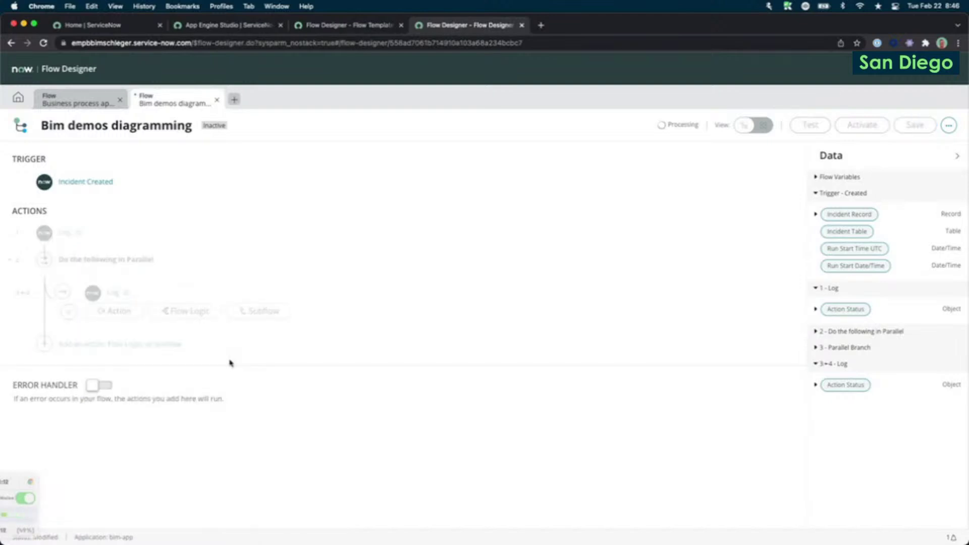
pyautogui.click(767, 454)
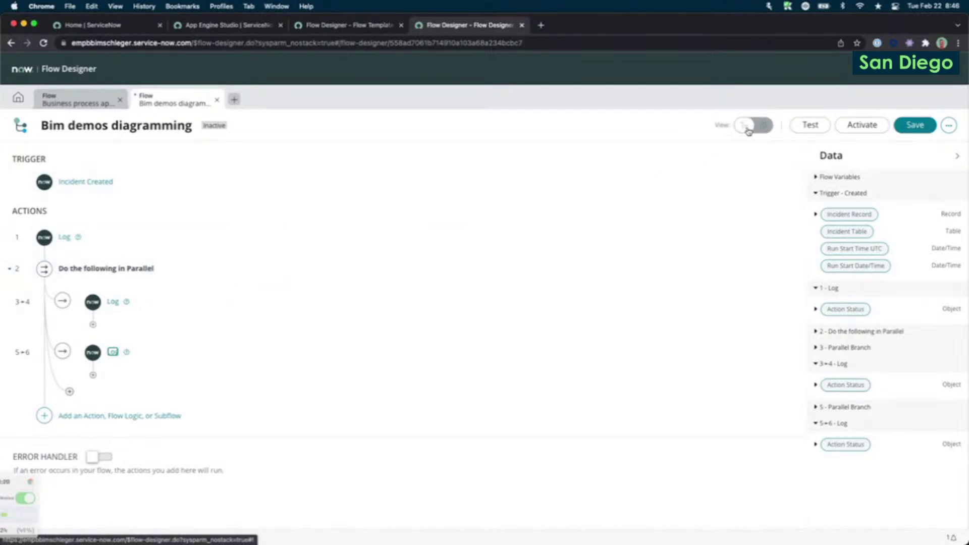
# Delete the Do the following in Parallel block together with its two branch Log actions.
pyautogui.moveTo(757, 130)
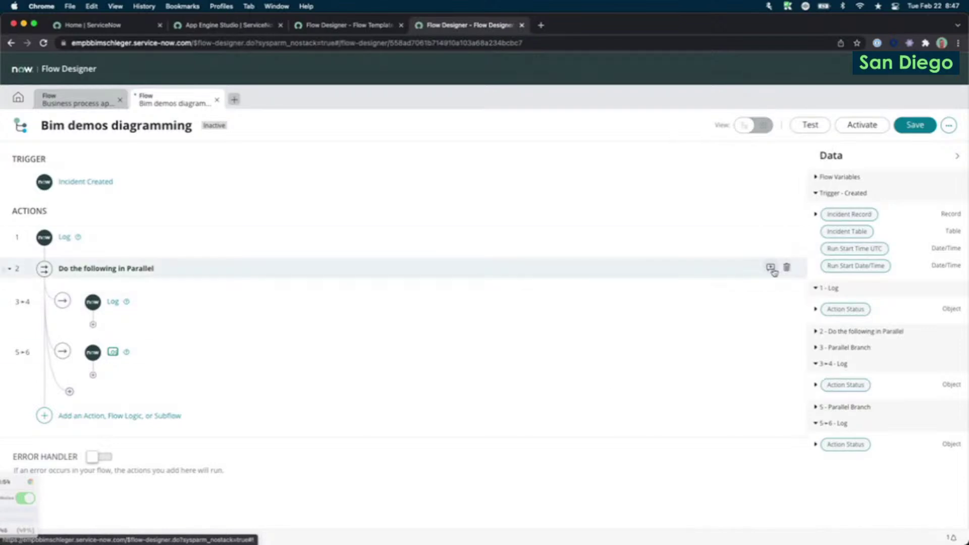
pyautogui.click(786, 267)
pyautogui.click(570, 200)
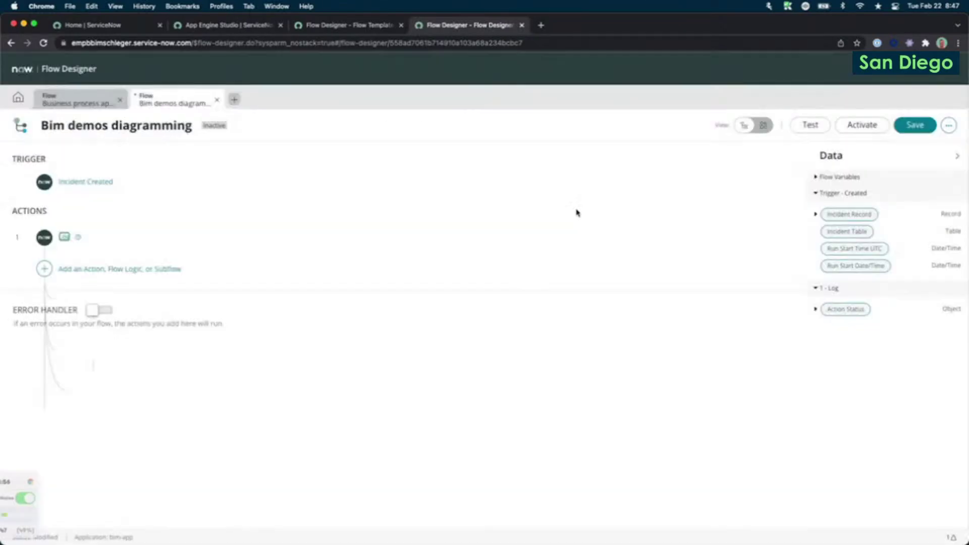
# In diagram view, delete the third Log node.
pyautogui.click(759, 128)
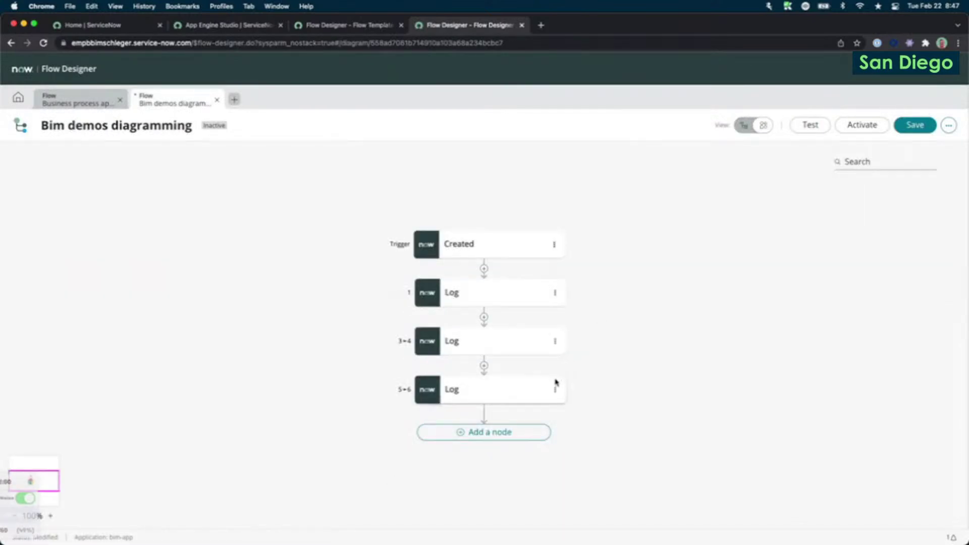
pyautogui.click(555, 341)
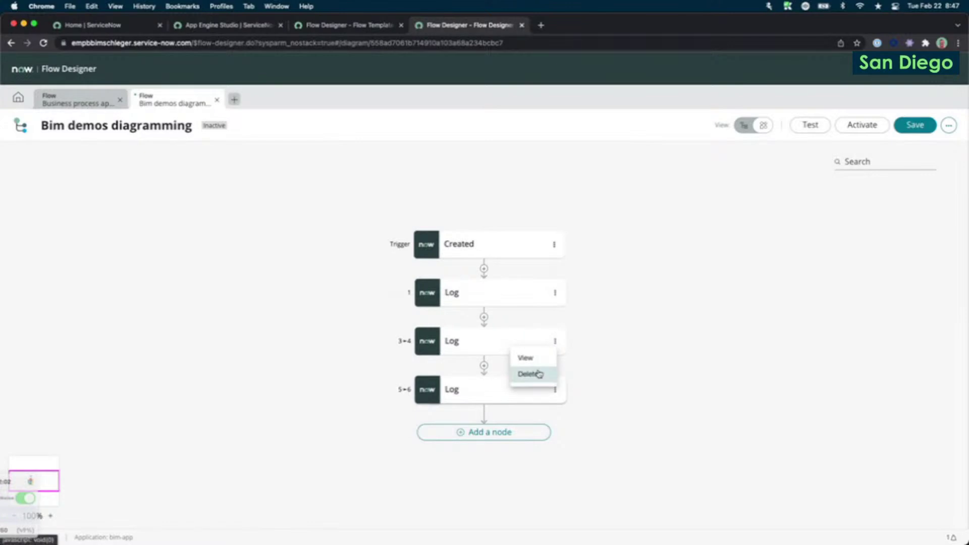
pyautogui.click(538, 373)
pyautogui.click(566, 198)
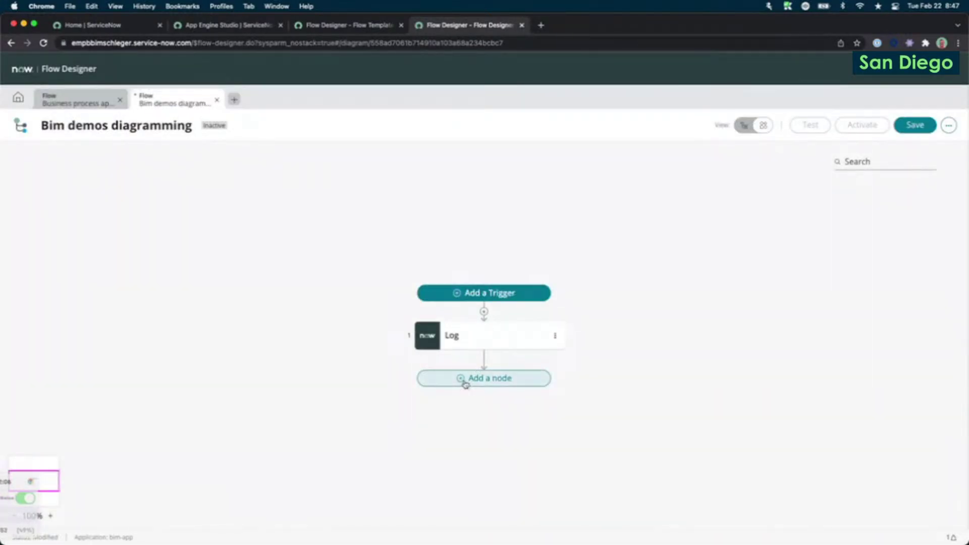
# Add an If decision node after the remaining Log.
pyautogui.click(472, 380)
pyautogui.click(497, 380)
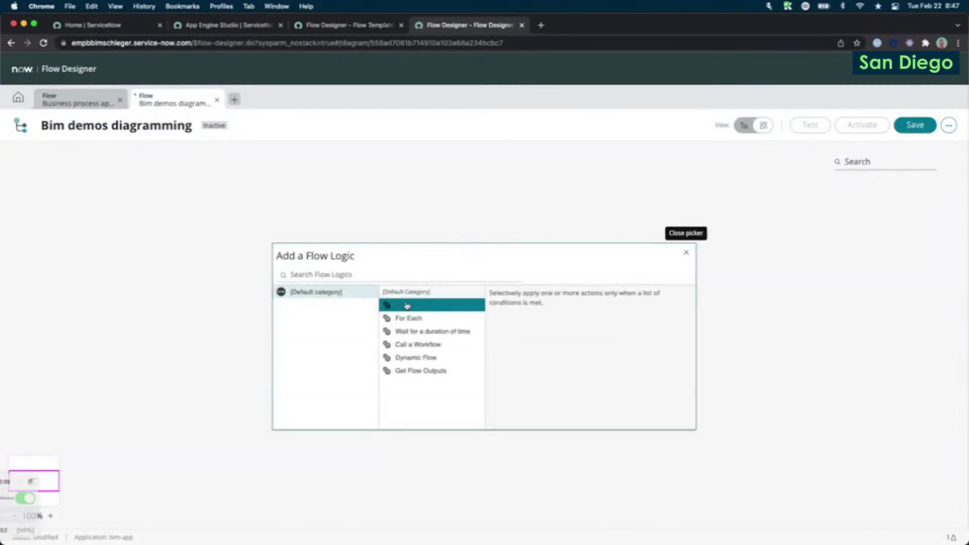
pyautogui.click(407, 305)
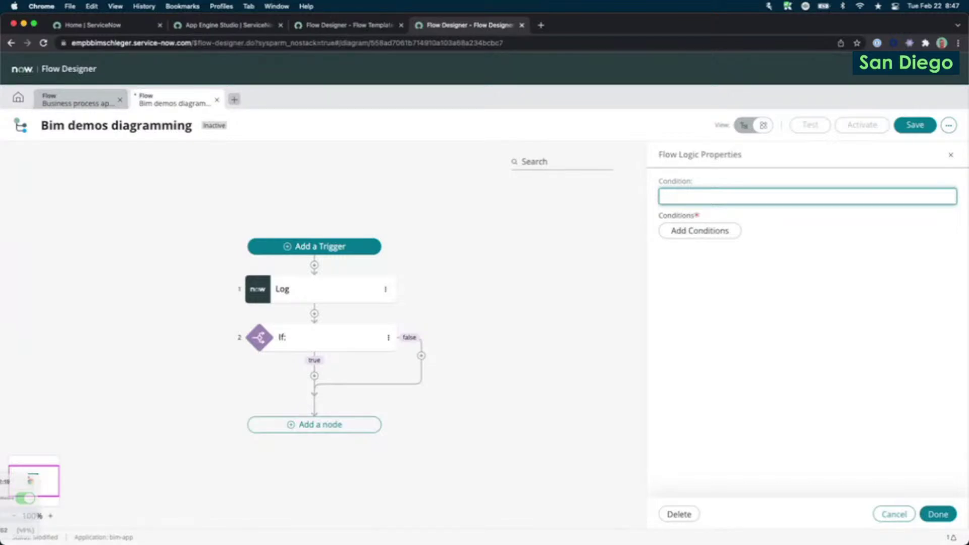
# Open the If condition builder and close it without changes.
pyautogui.click(688, 316)
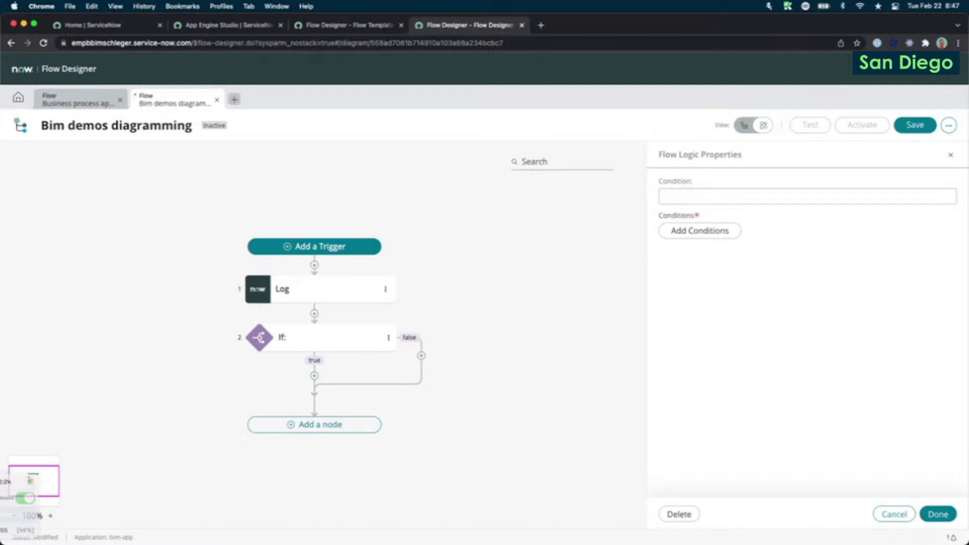
pyautogui.click(691, 235)
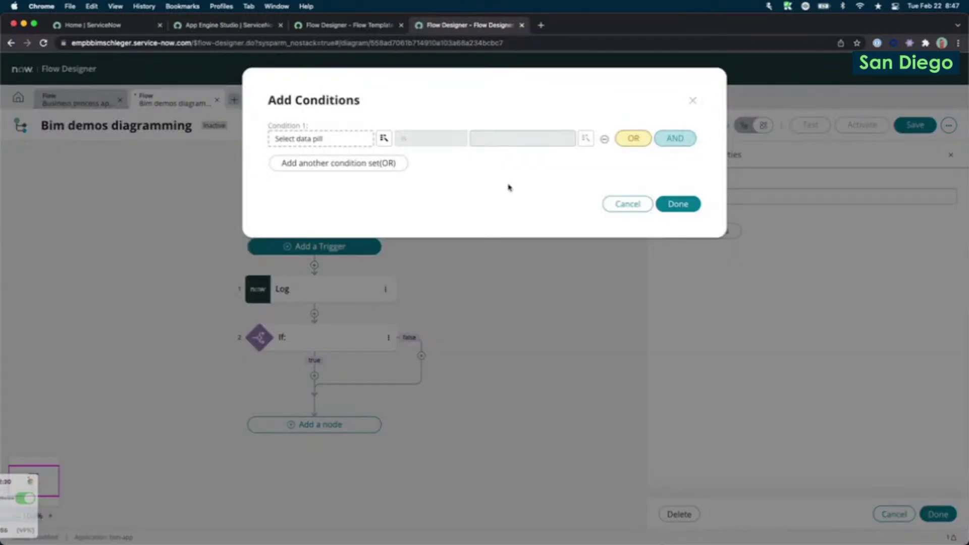
pyautogui.click(628, 205)
# Set the flow trigger to record Created on the Incident table, then select the If node.
pyautogui.click(284, 246)
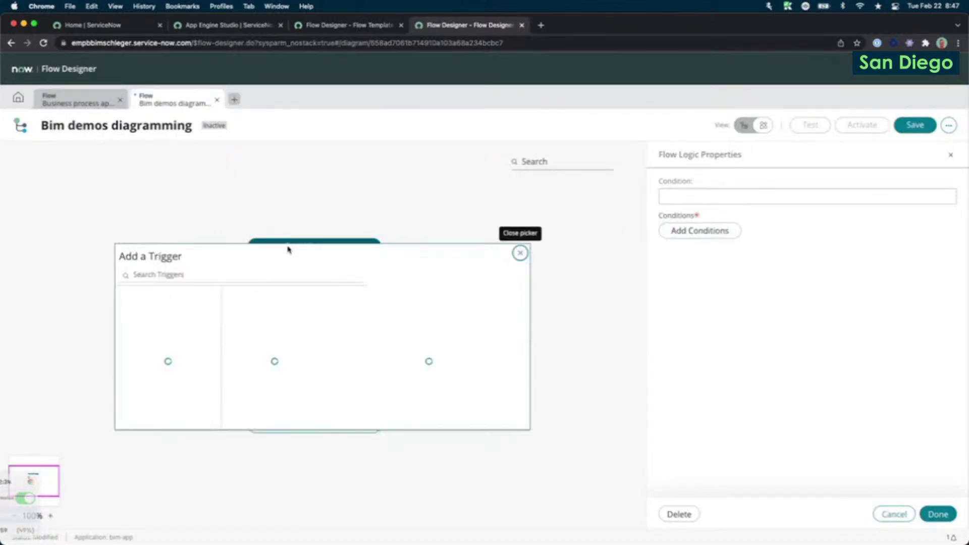
pyautogui.click(275, 383)
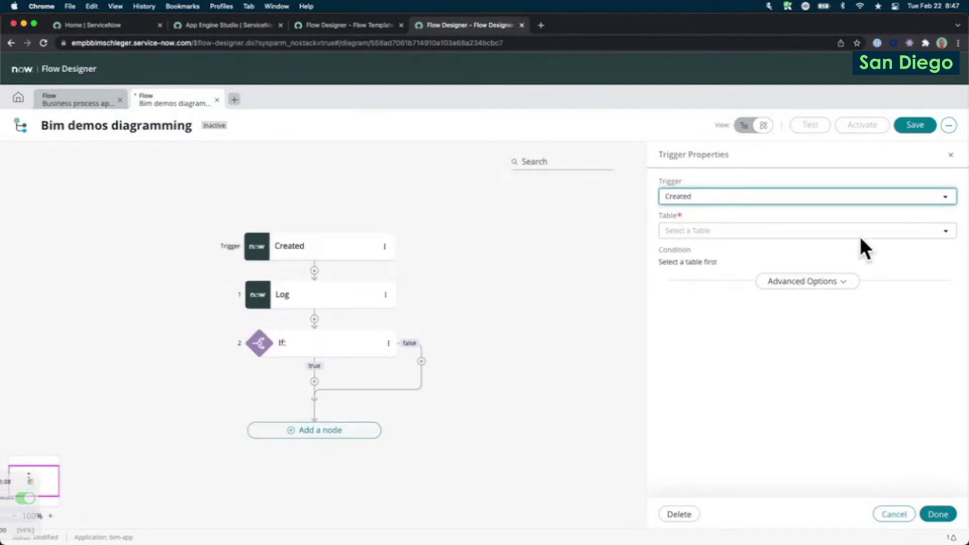
pyautogui.click(840, 236)
pyautogui.write('inci')
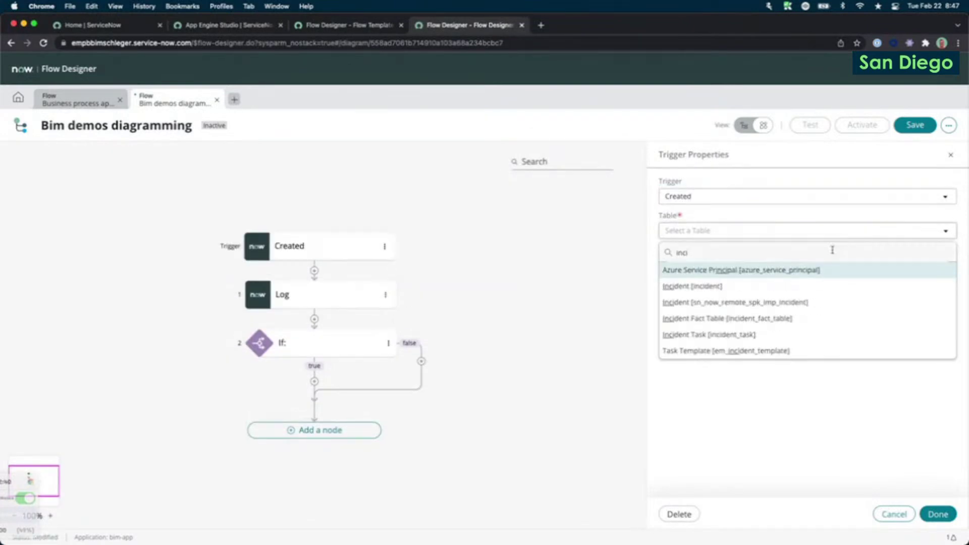
pyautogui.click(806, 284)
pyautogui.click(938, 514)
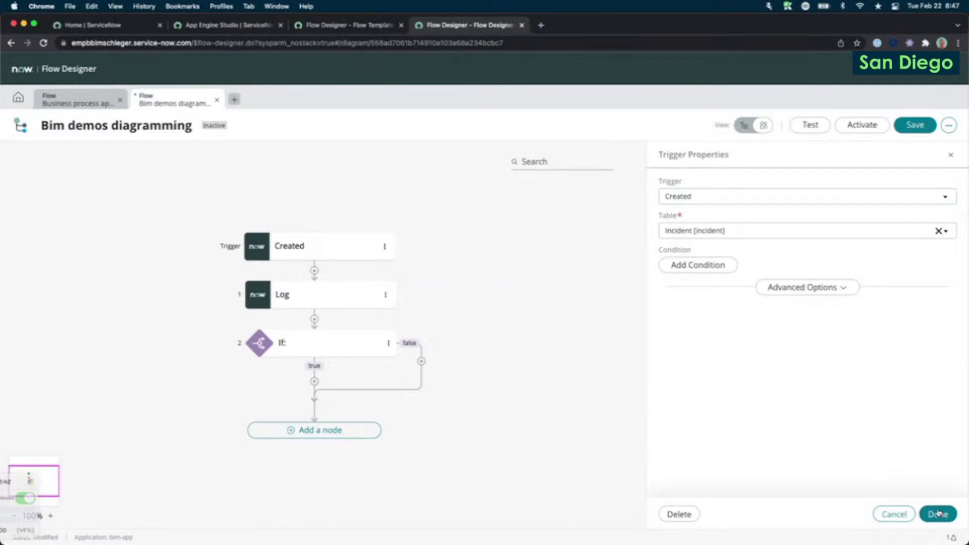
pyautogui.click(302, 345)
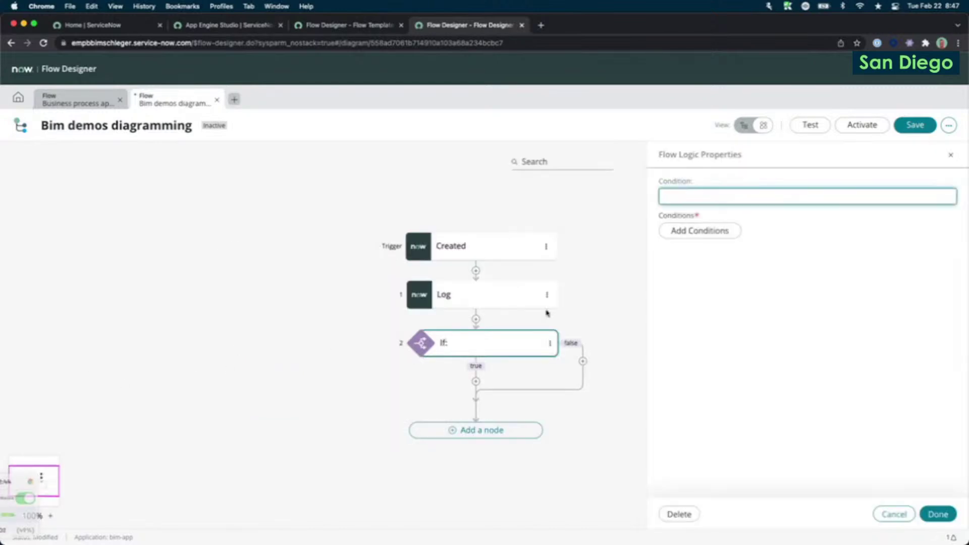
# Set the If condition to trigger Incident Record Short description contains 'Bim'.
pyautogui.click(700, 231)
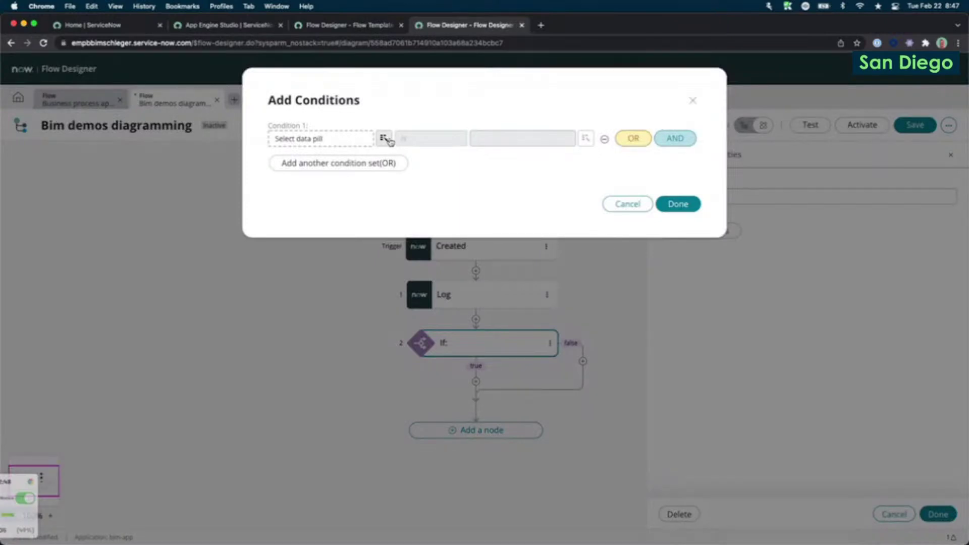
pyautogui.click(389, 140)
pyautogui.click(442, 176)
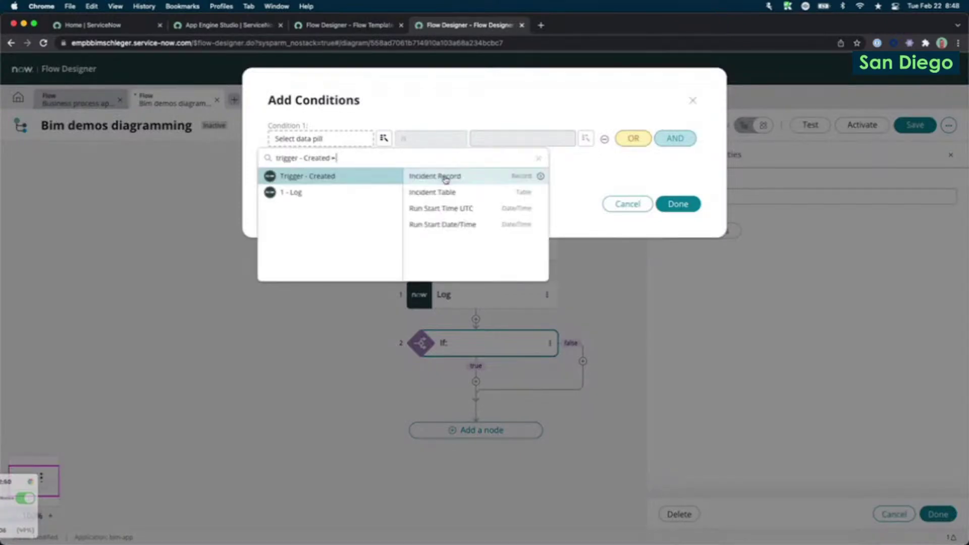
pyautogui.click(540, 176)
pyautogui.write('short')
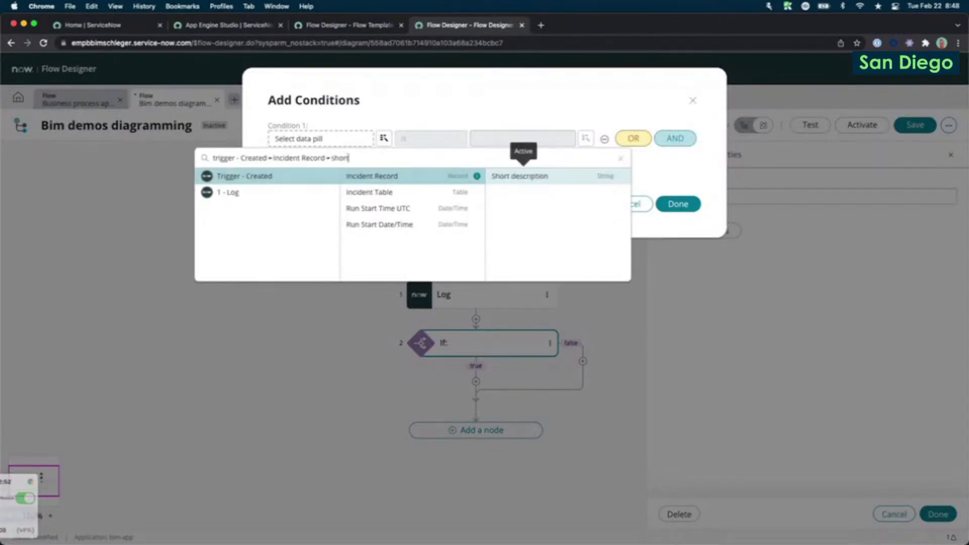
pyautogui.click(587, 177)
pyautogui.click(434, 137)
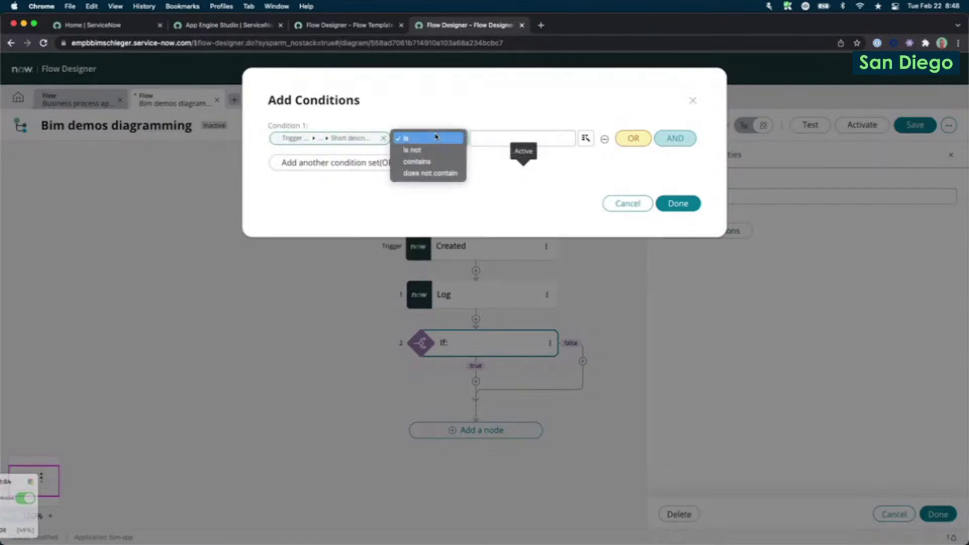
pyautogui.click(423, 162)
pyautogui.click(503, 134)
pyautogui.write('Bim')
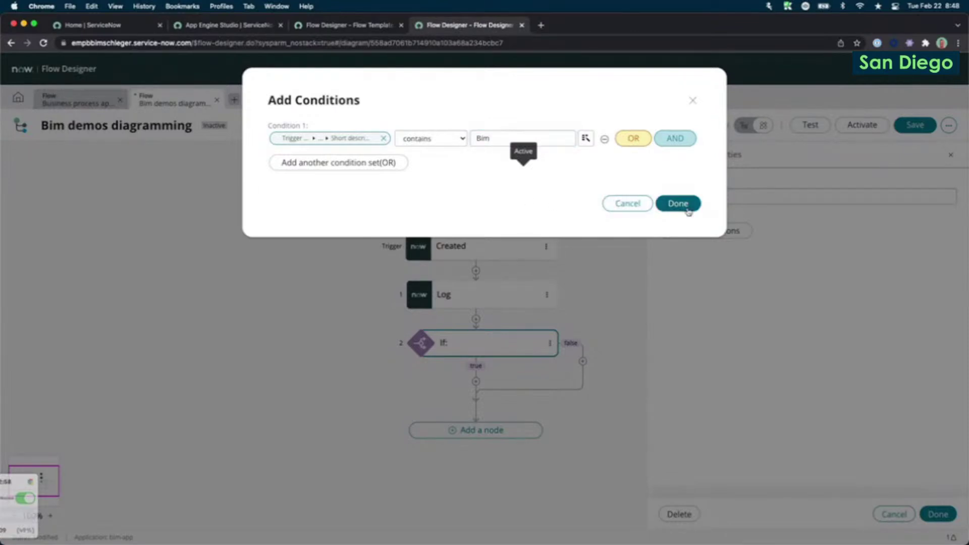
pyautogui.click(678, 203)
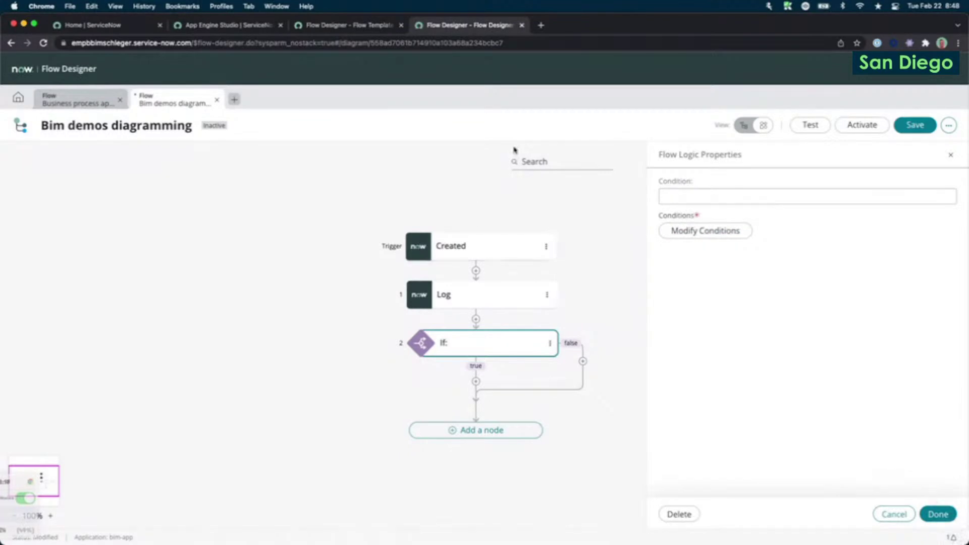
# Label the If condition "short description contains 'bim'", fixing the typo, and save it.
pyautogui.click(735, 196)
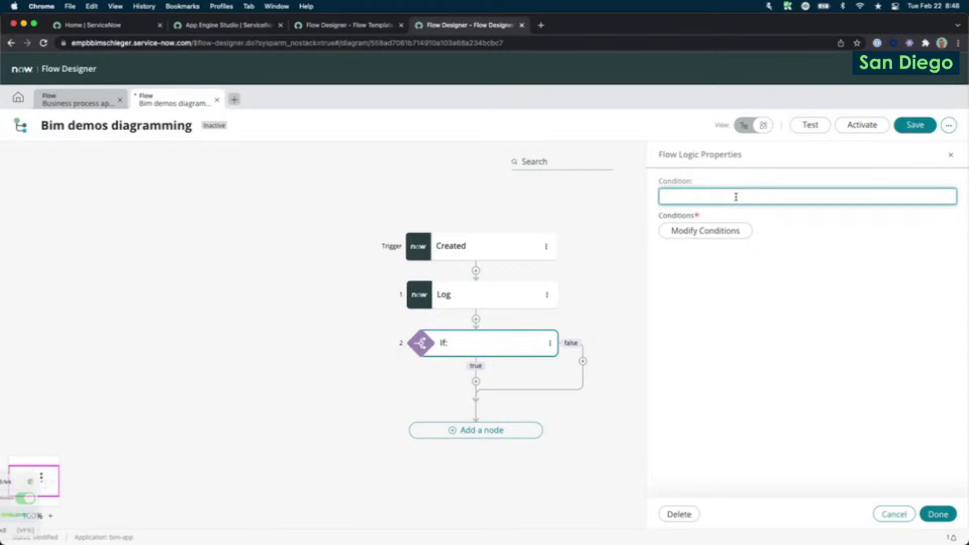
pyautogui.write('shor tdescription ')
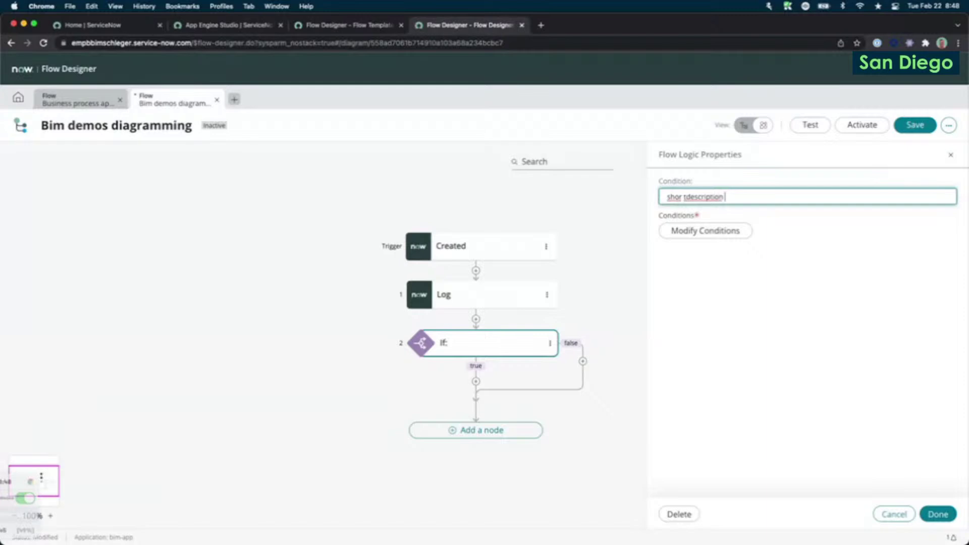
pyautogui.write("contains 'bim'")
pyautogui.click(682, 197)
pyautogui.press('Delete')
pyautogui.press('Right')
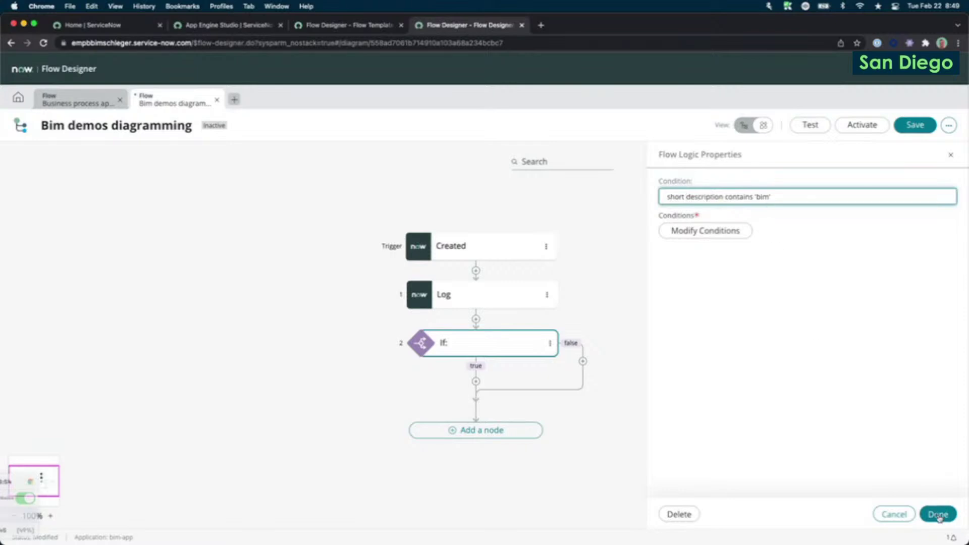
pyautogui.click(937, 514)
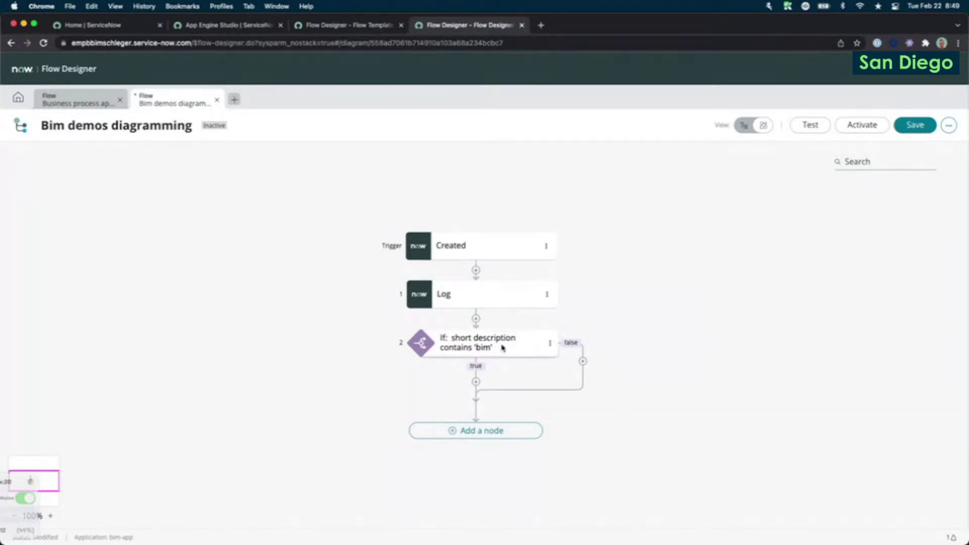
# In list view, open and close the If step's condition editor twice.
pyautogui.click(739, 127)
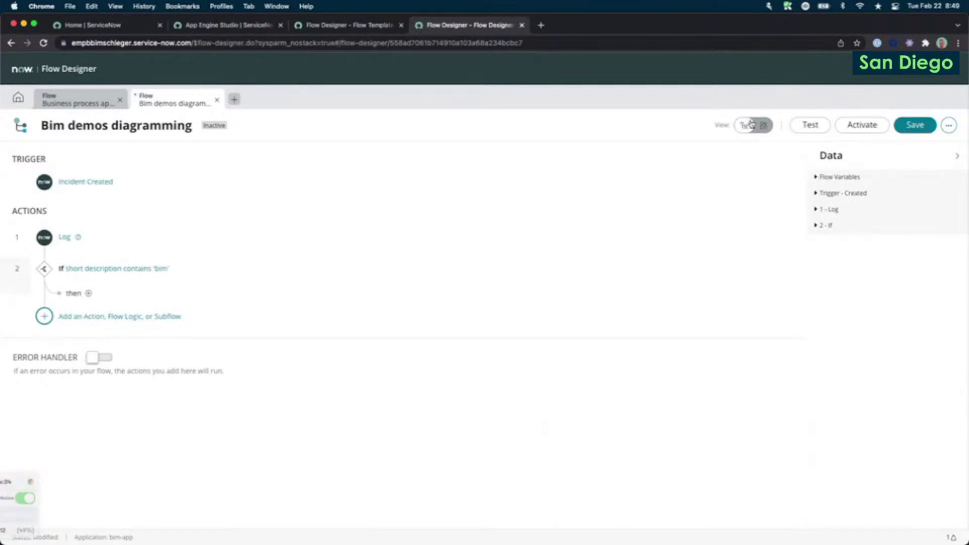
pyautogui.click(231, 271)
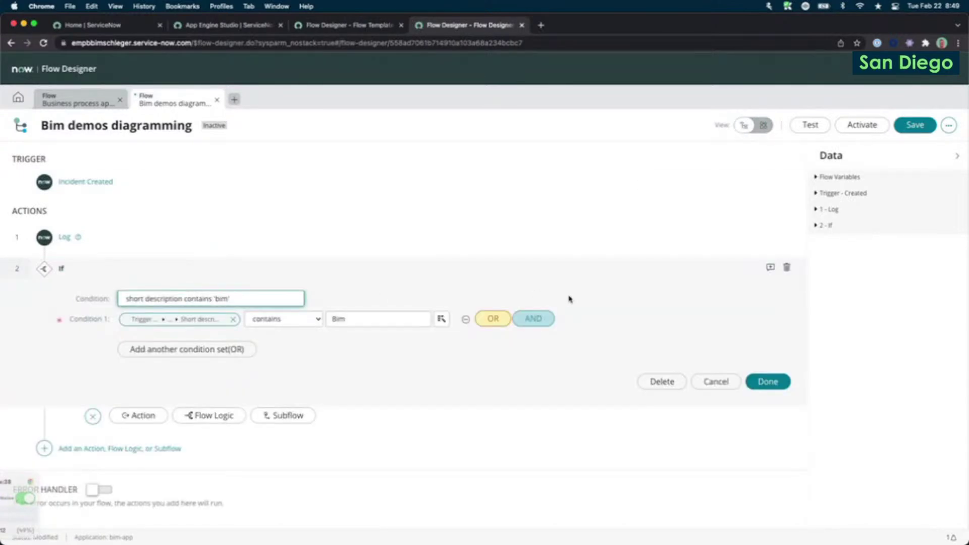
pyautogui.click(776, 387)
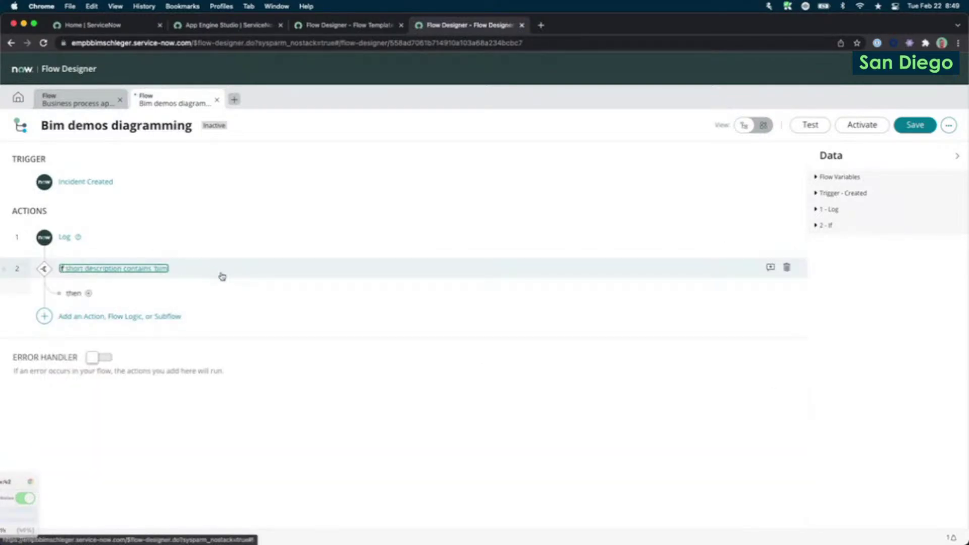
pyautogui.click(219, 275)
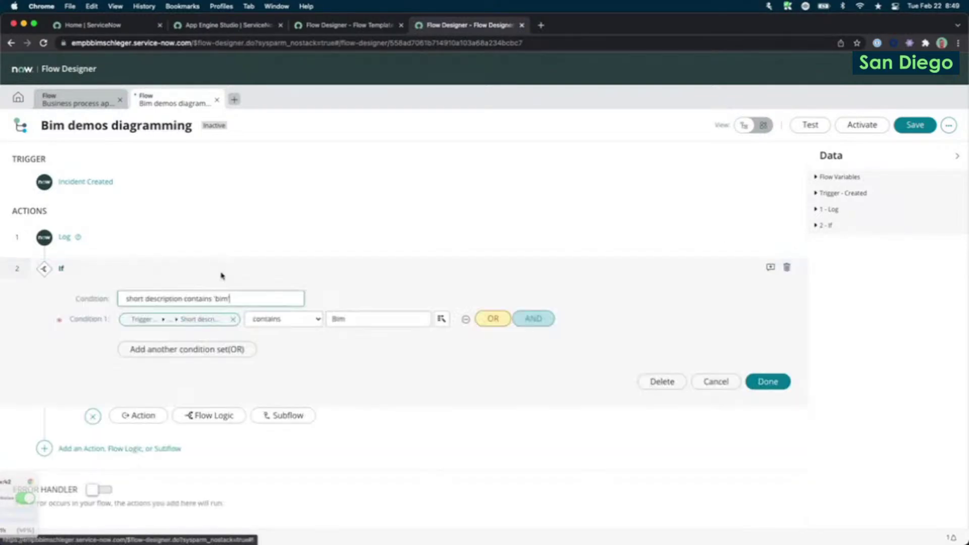
pyautogui.click(782, 388)
# Return to diagram view and open the If node's flow logic properties.
pyautogui.click(771, 126)
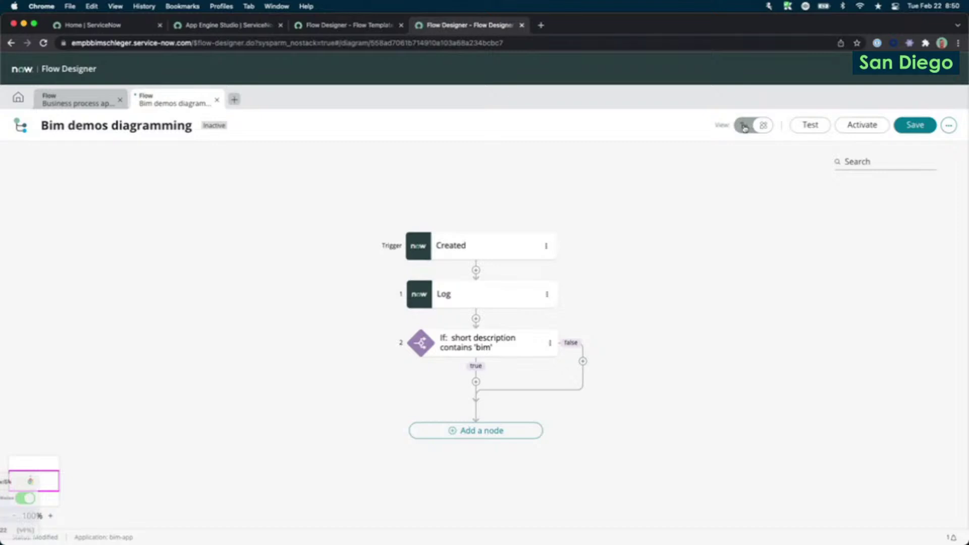
pyautogui.click(744, 126)
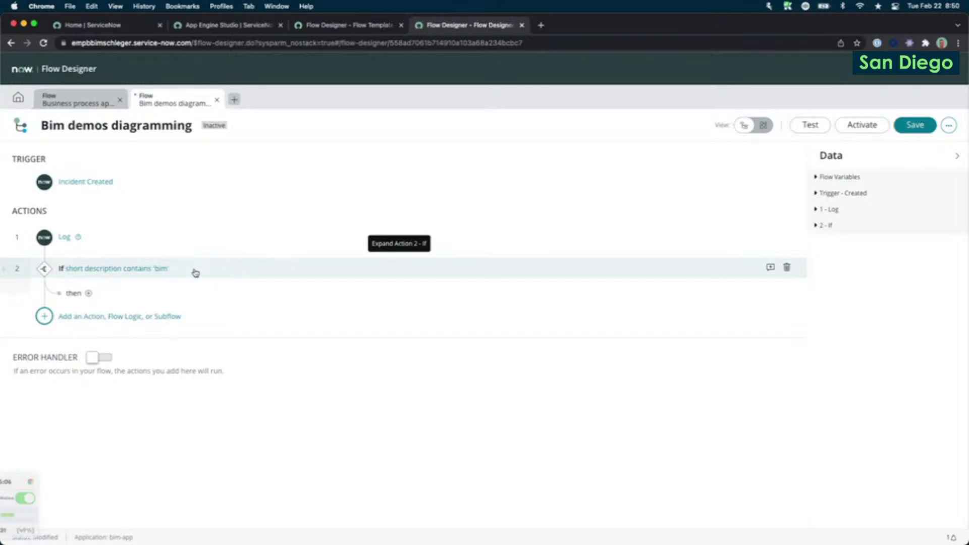
pyautogui.click(763, 126)
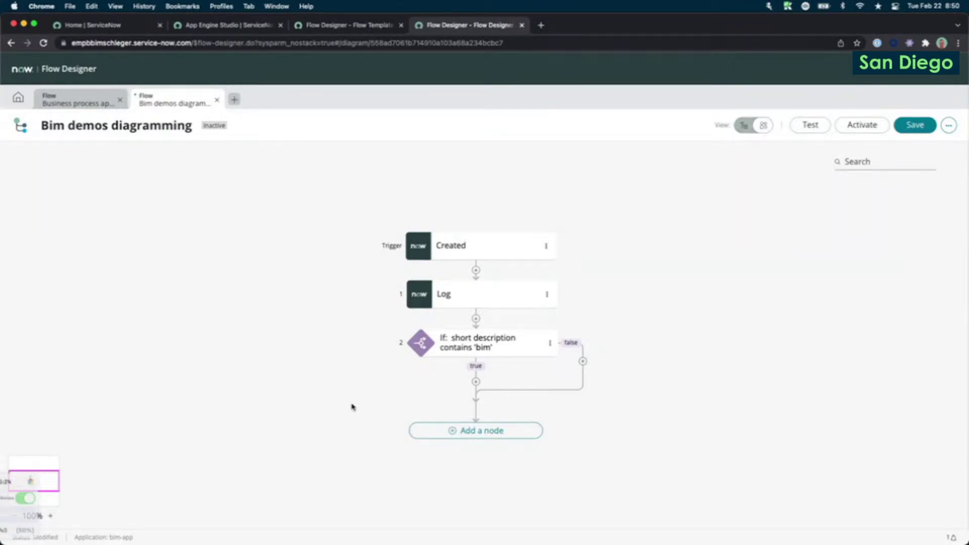
pyautogui.click(463, 355)
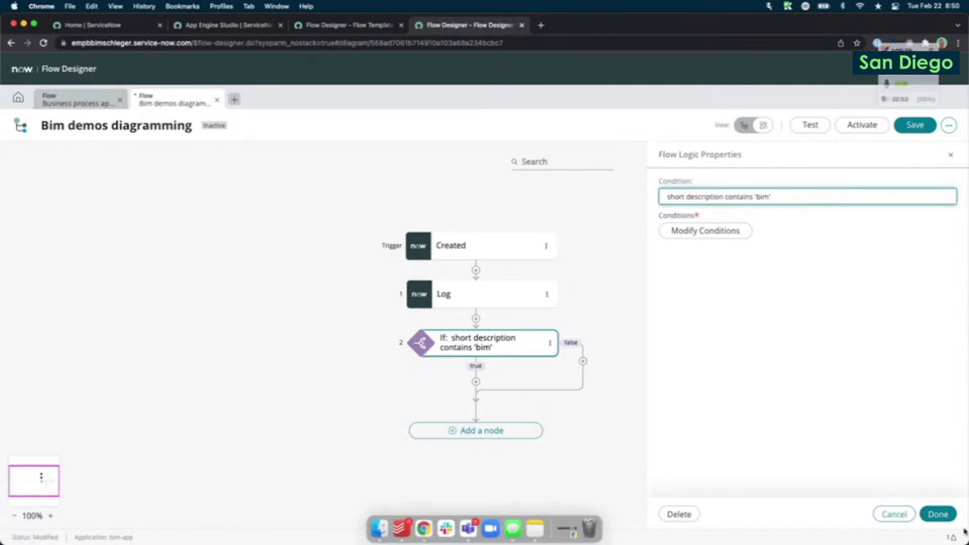
# Close the properties of the If condition (short description contains 'bim') to reveal the full diagram.
pyautogui.click(933, 513)
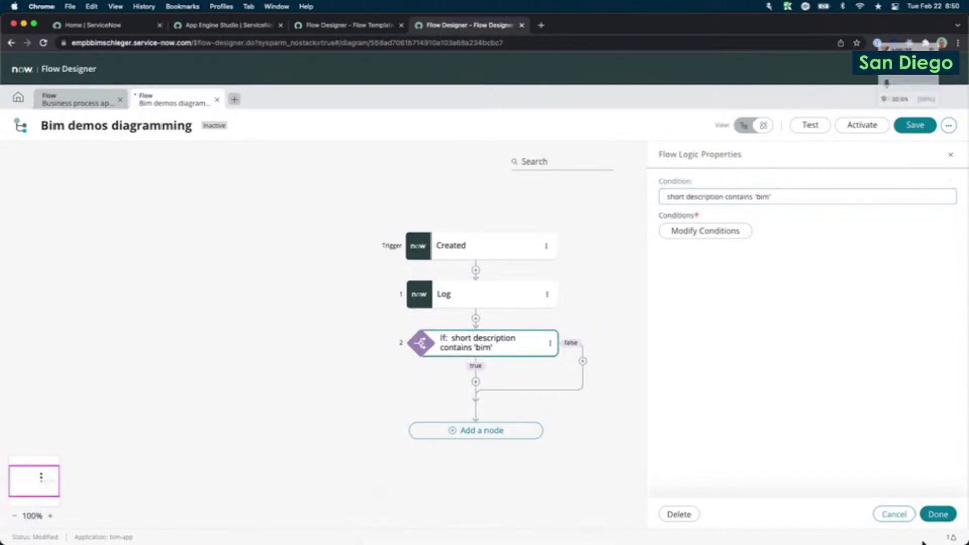
pyautogui.click(937, 515)
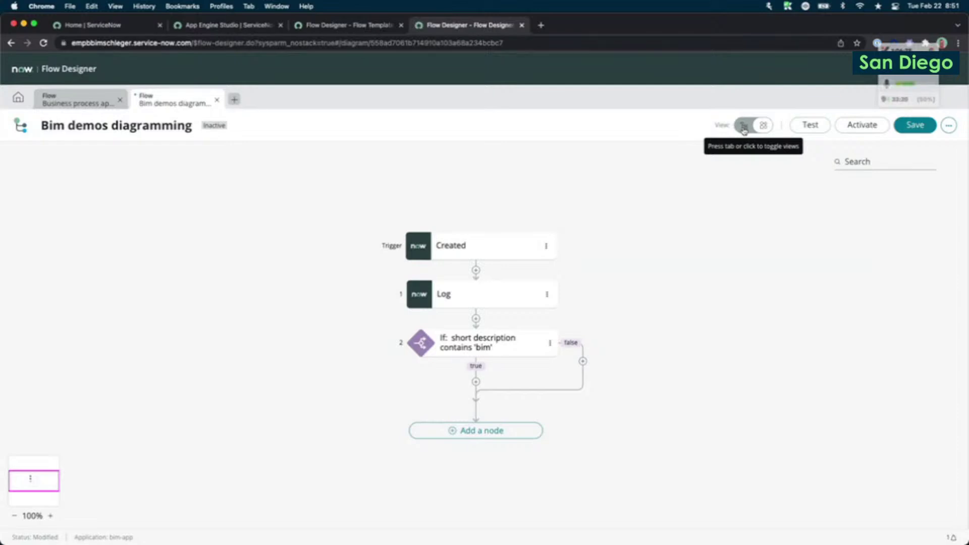
# Add a Send Notification action as step 3 on the If node's true branch.
pyautogui.click(744, 127)
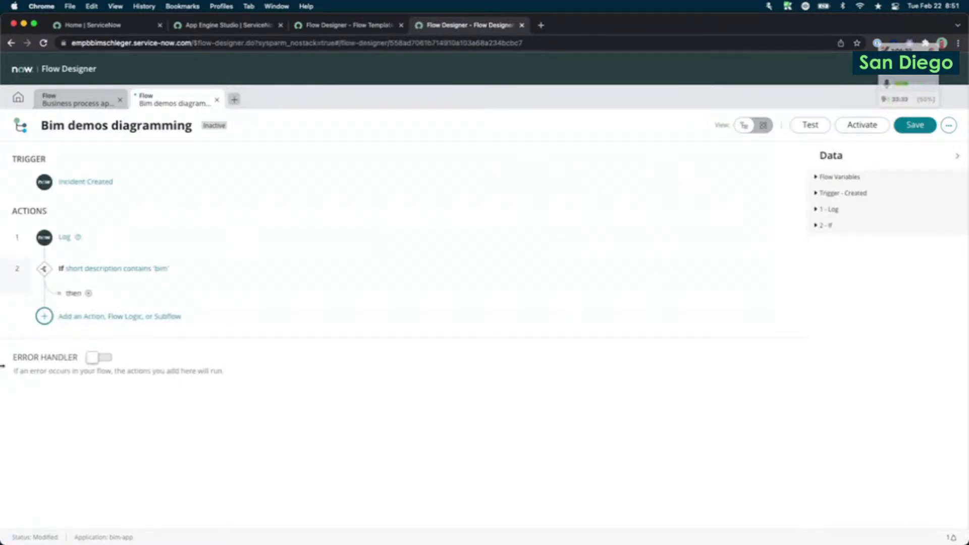
pyautogui.click(88, 293)
pyautogui.click(160, 287)
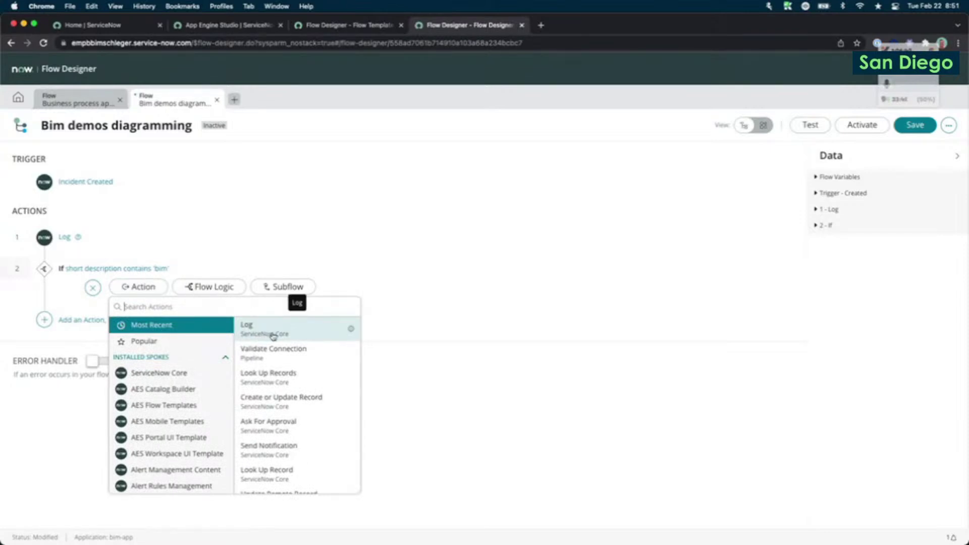
pyautogui.scroll(-1, 274, 429)
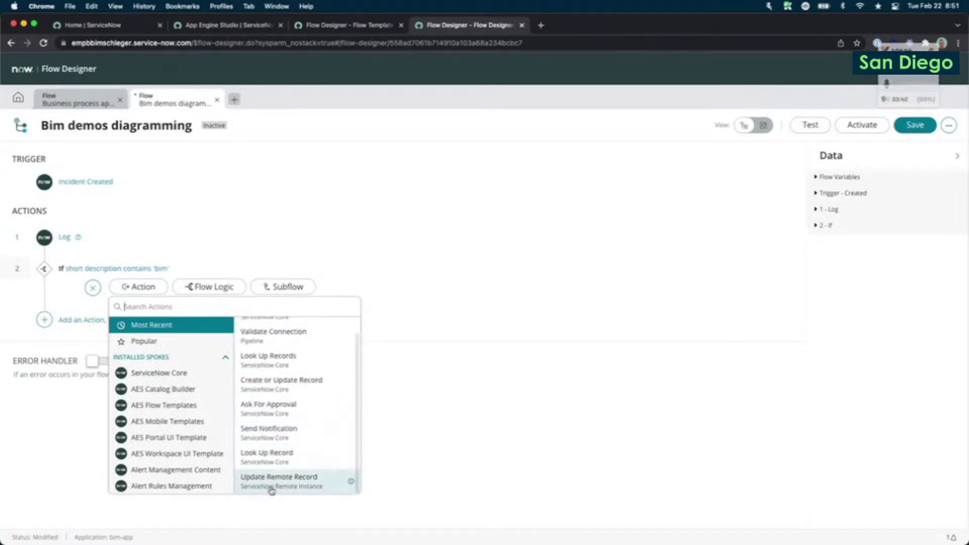
pyautogui.click(276, 455)
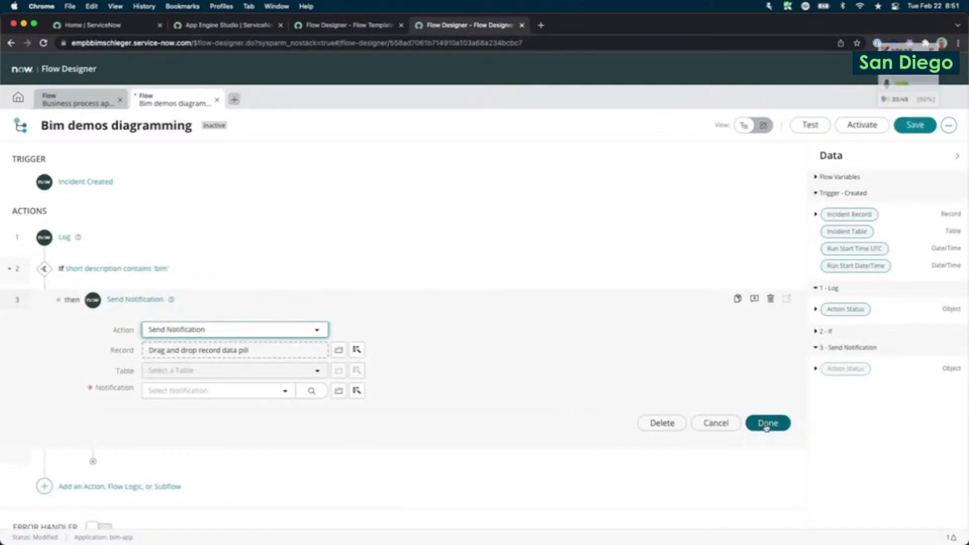
pyautogui.click(765, 426)
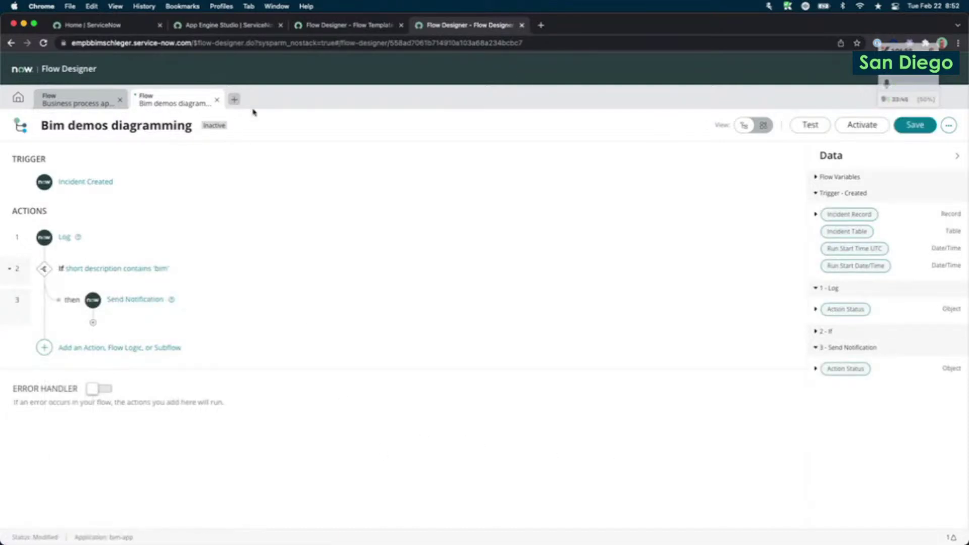
pyautogui.click(762, 126)
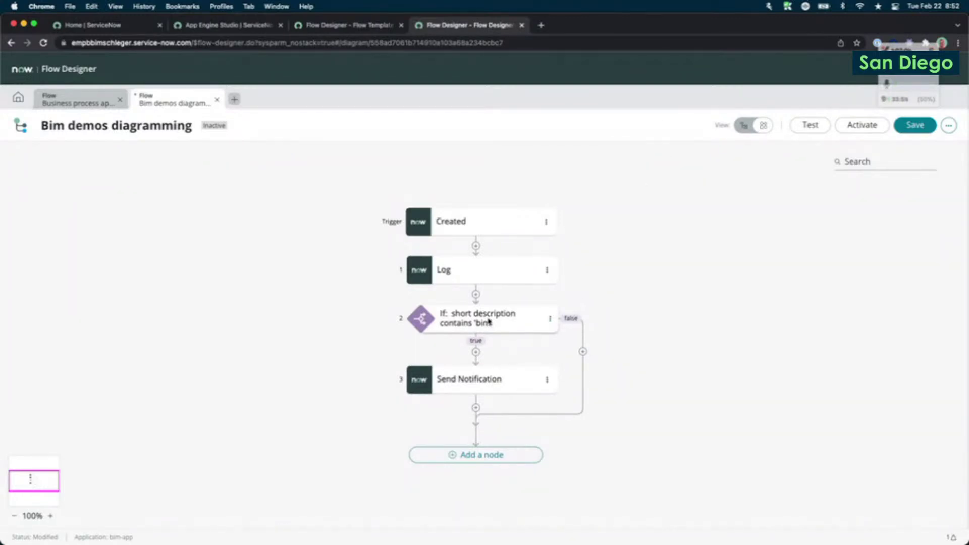
# Show the Bim demos diagramming flow as a step list.
pyautogui.click(746, 132)
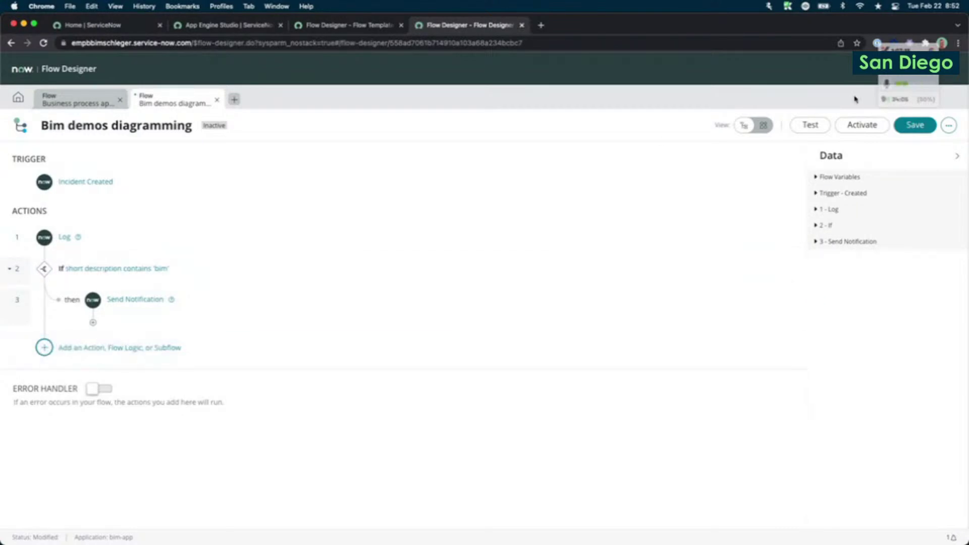
# Add a Create Task action on the If's false branch using the Incident Task [incident_task] table.
pyautogui.click(762, 125)
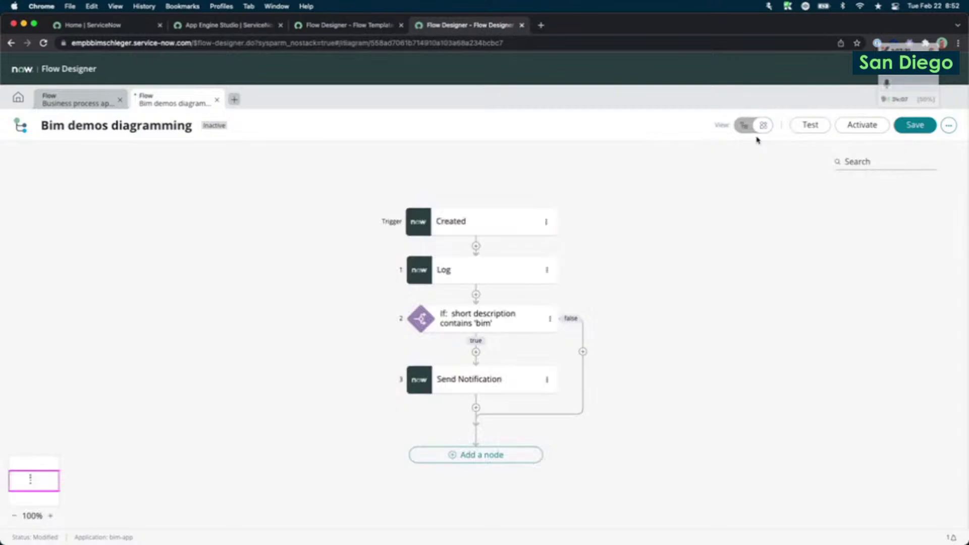
pyautogui.click(582, 352)
pyautogui.click(549, 353)
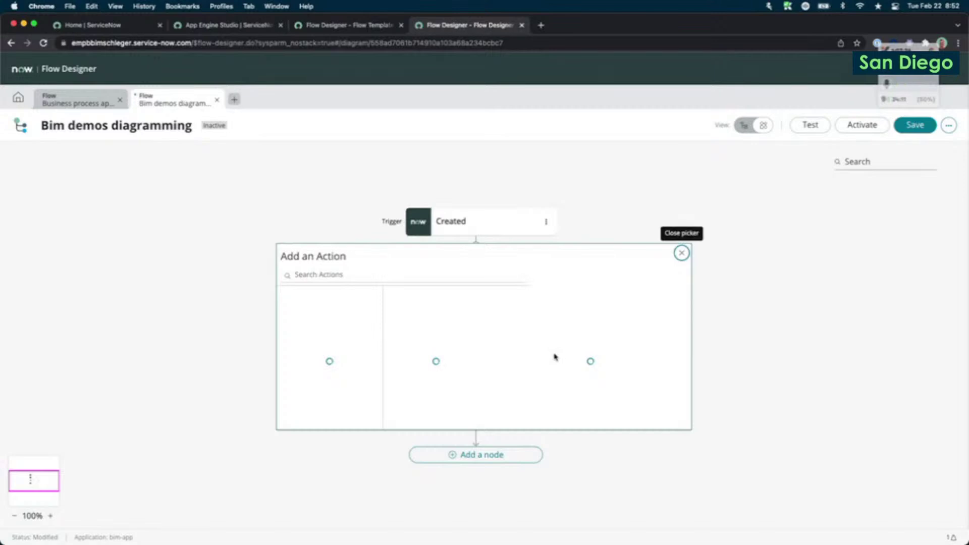
pyautogui.click(446, 360)
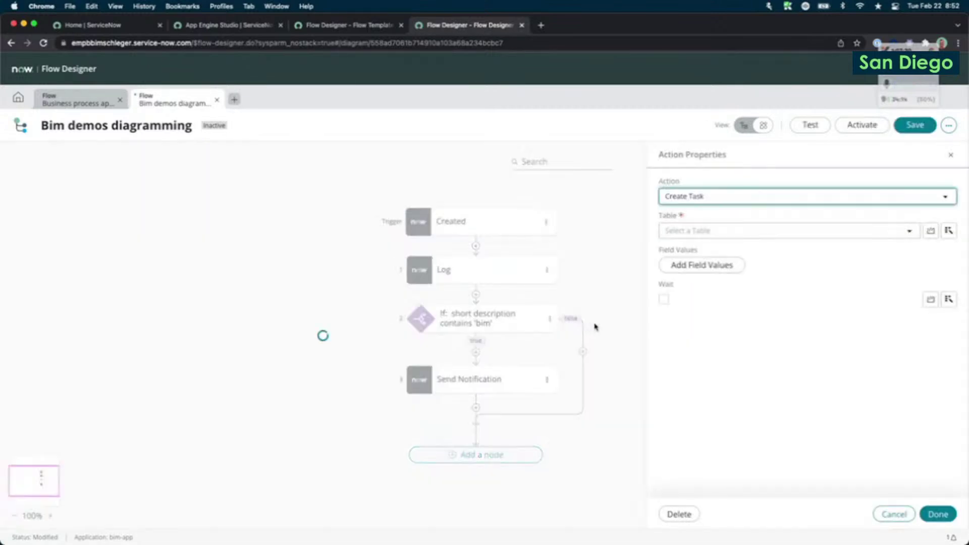
pyautogui.click(725, 232)
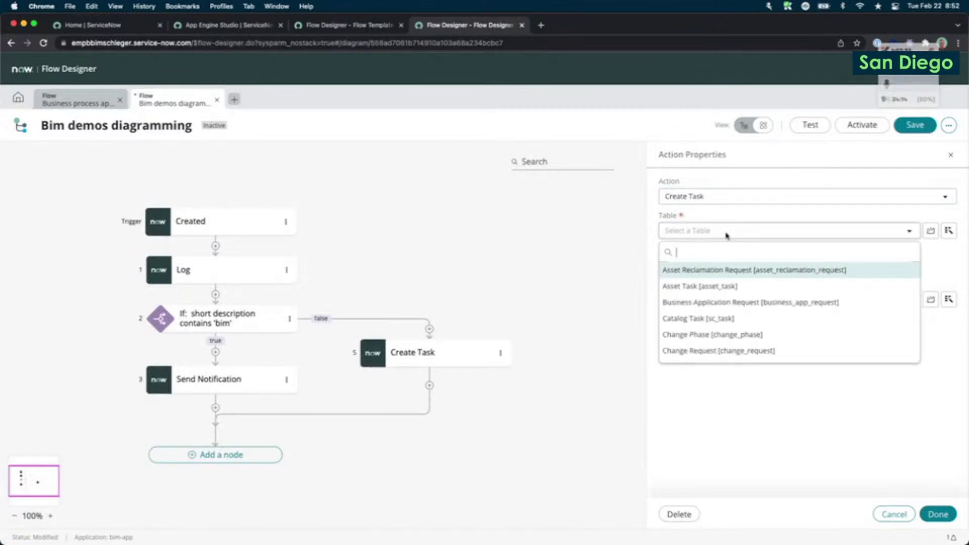
pyautogui.write('incid')
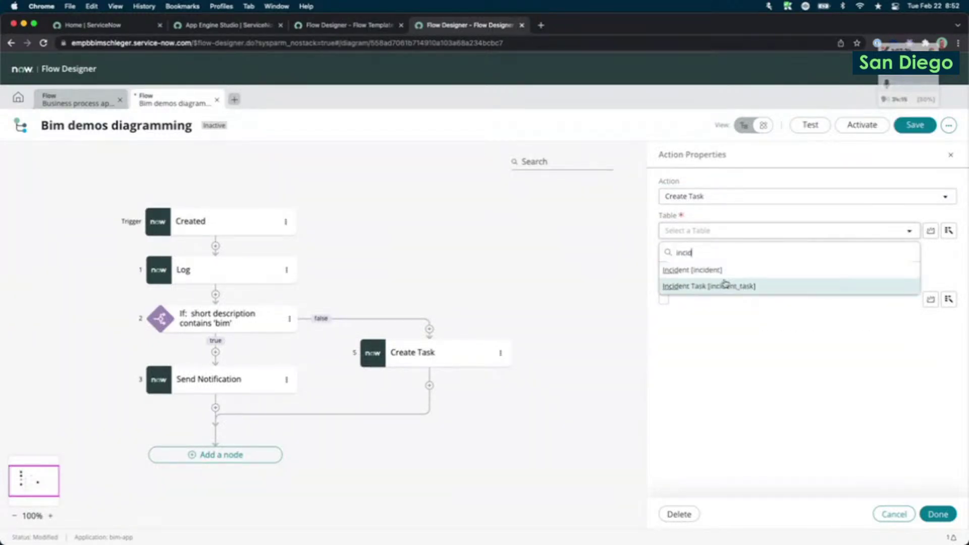
pyautogui.click(725, 286)
pyautogui.click(937, 515)
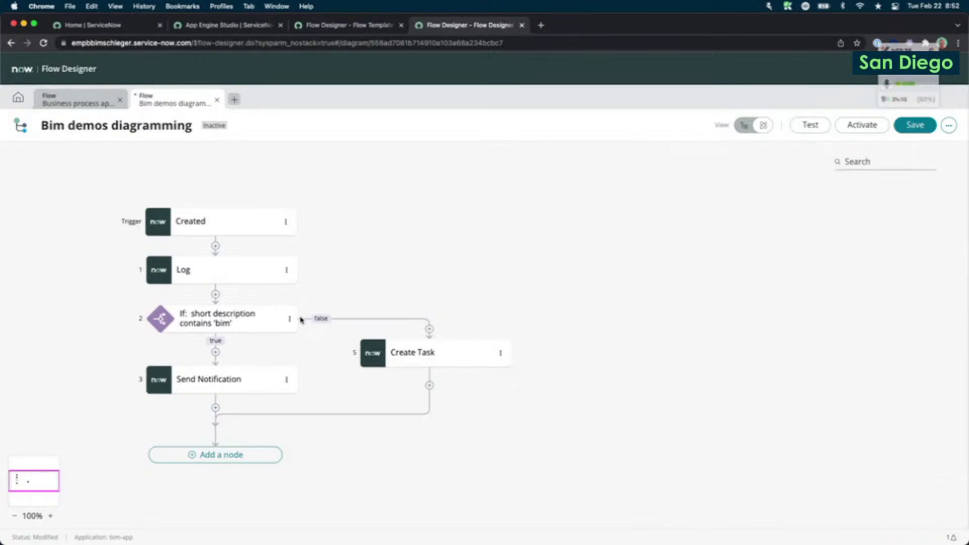
pyautogui.click(739, 130)
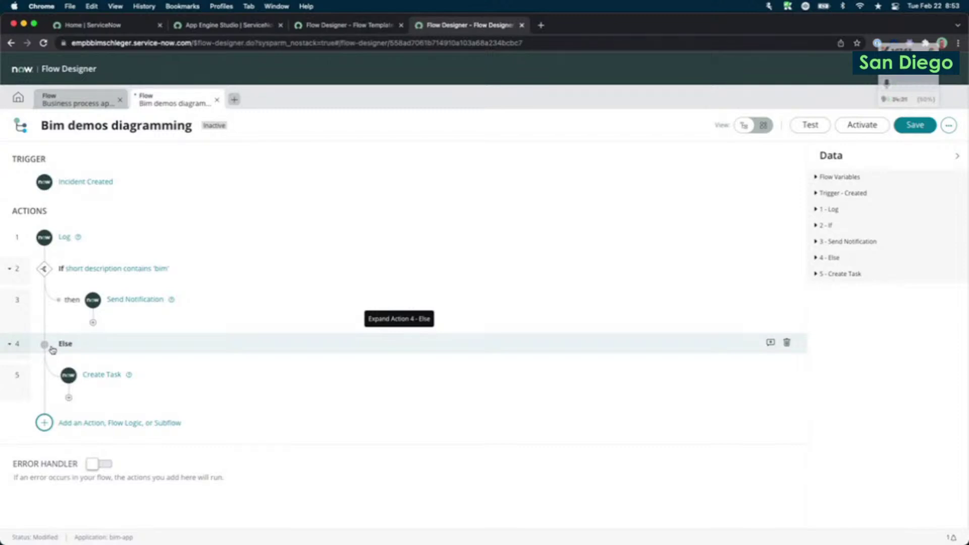
pyautogui.click(753, 132)
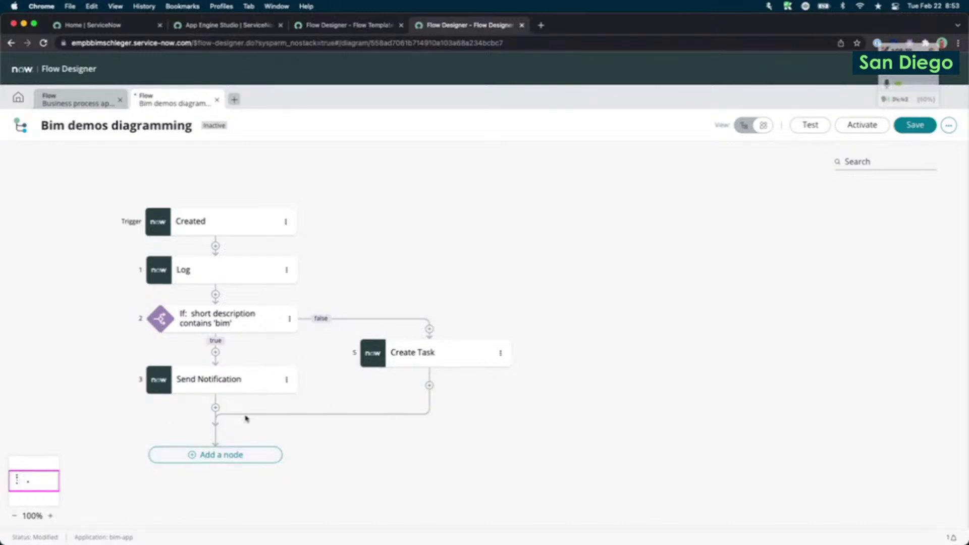
# Add a Create Record action as step 6, after the If branches rejoin.
pyautogui.click(252, 456)
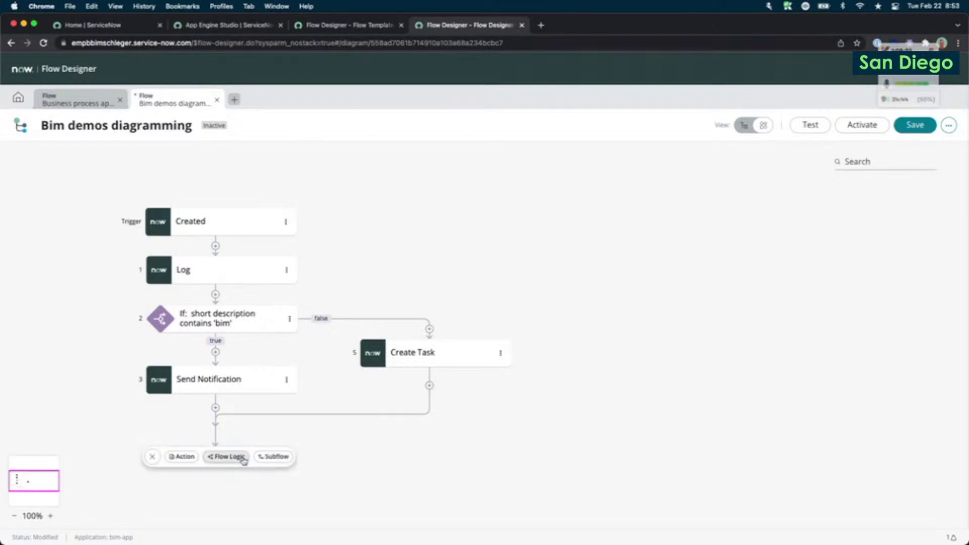
pyautogui.click(178, 457)
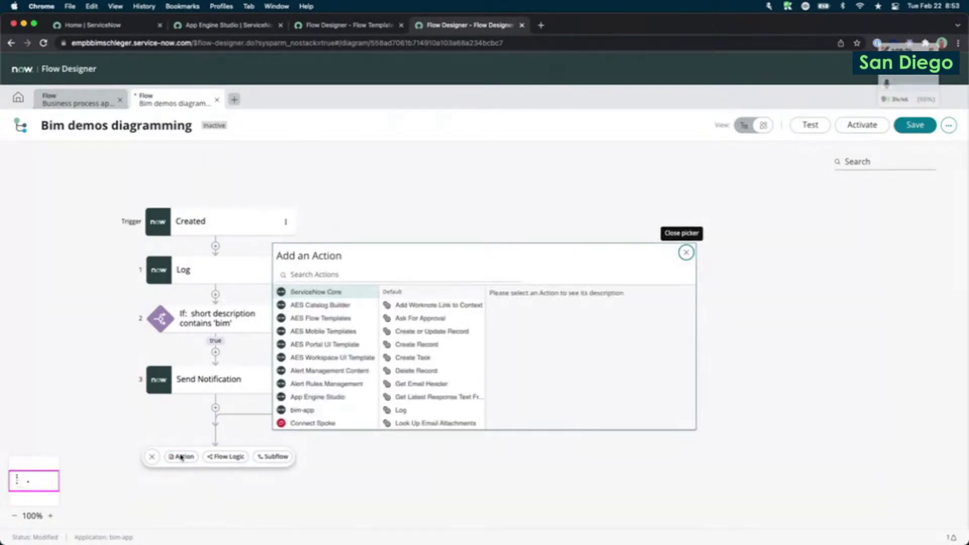
pyautogui.click(438, 359)
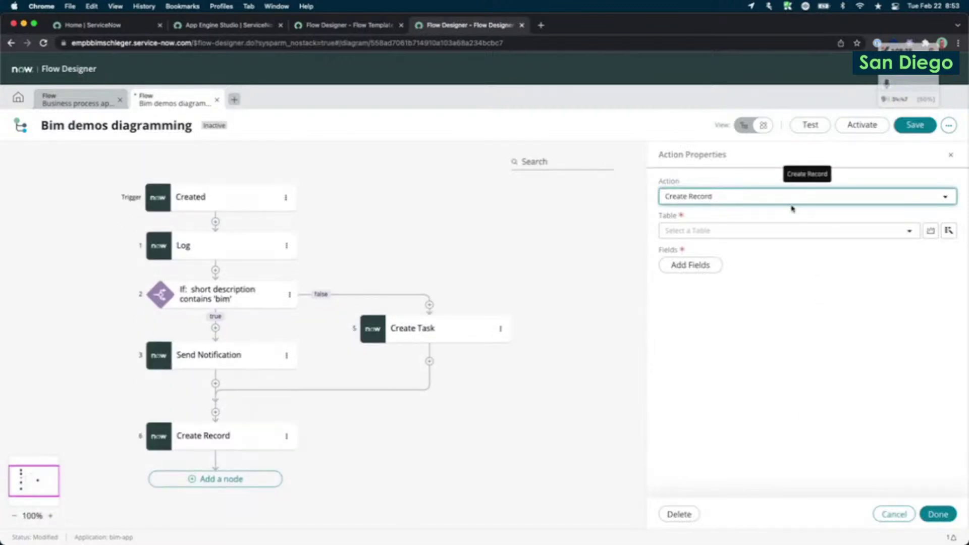
pyautogui.click(938, 514)
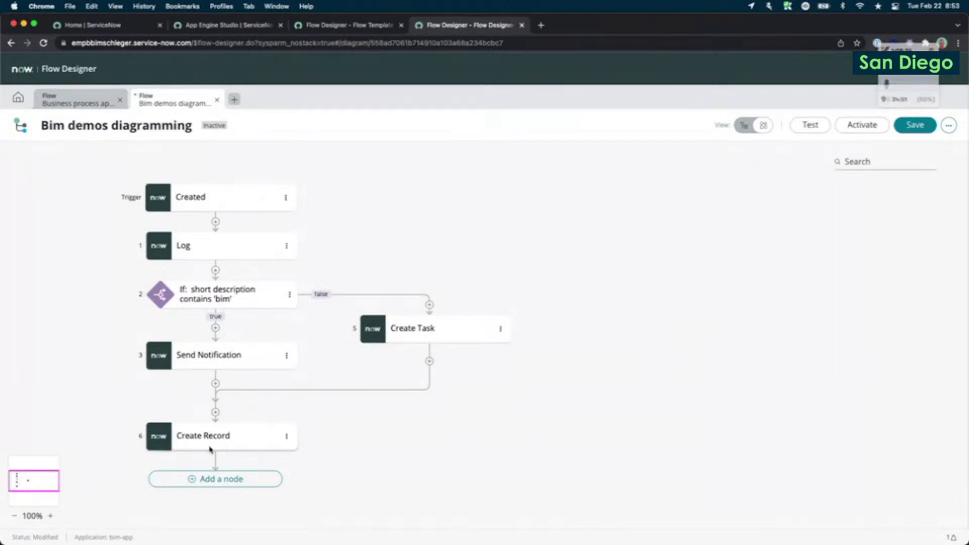
pyautogui.click(72, 103)
# Toggle the Bim demos flow between list and diagram, then open Business process approval.
pyautogui.click(167, 103)
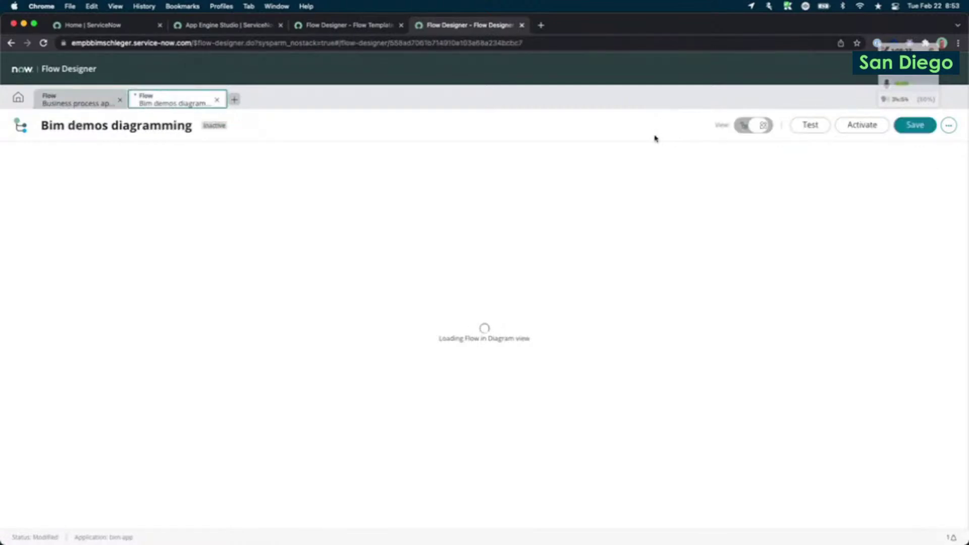
pyautogui.click(744, 125)
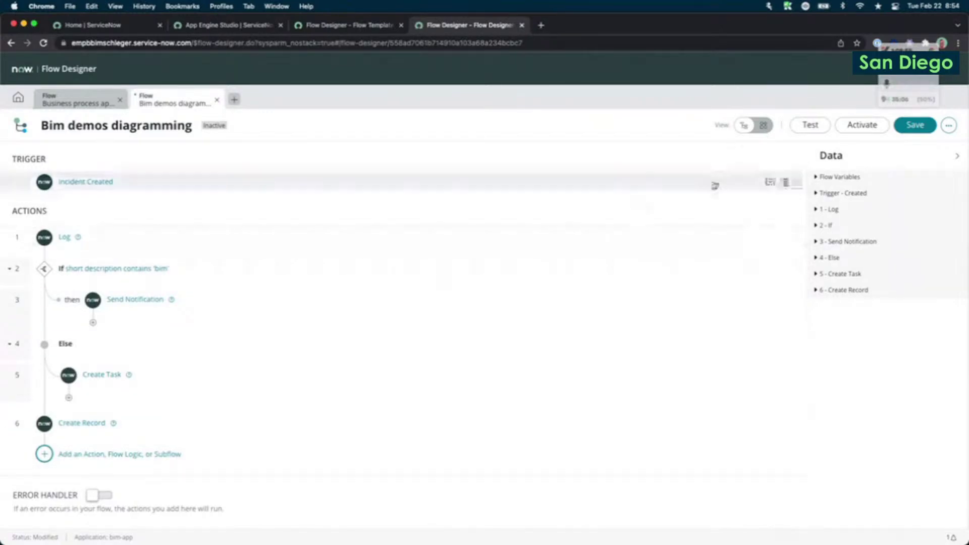
pyautogui.click(762, 125)
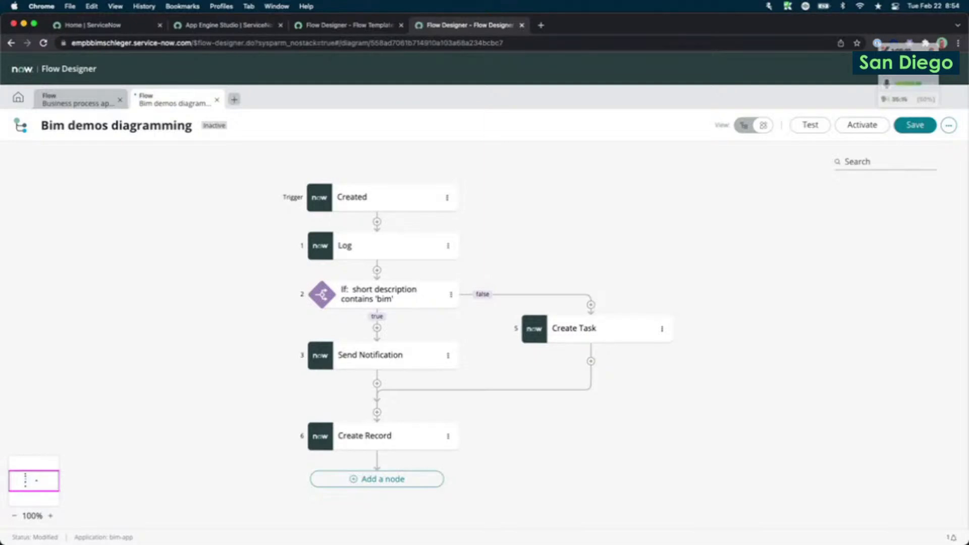
pyautogui.click(536, 491)
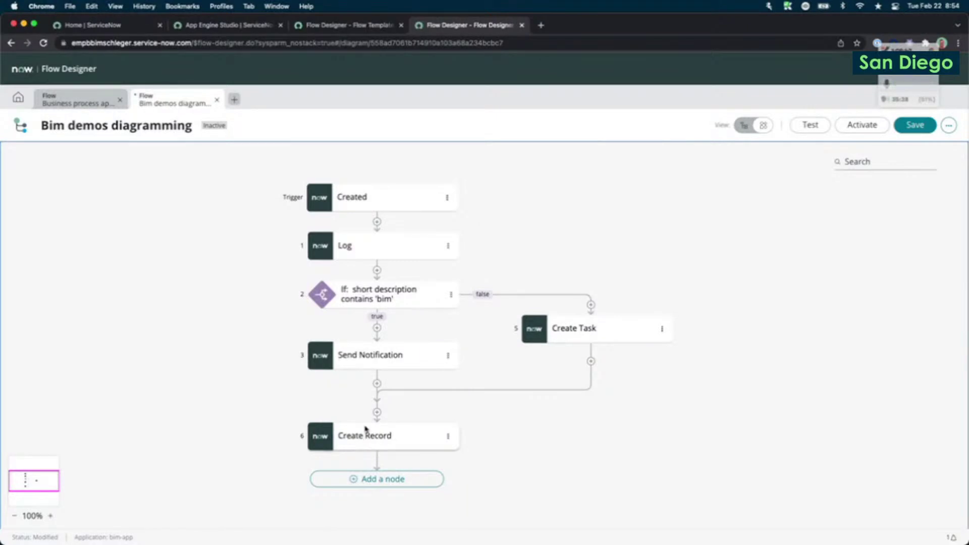
pyautogui.click(82, 95)
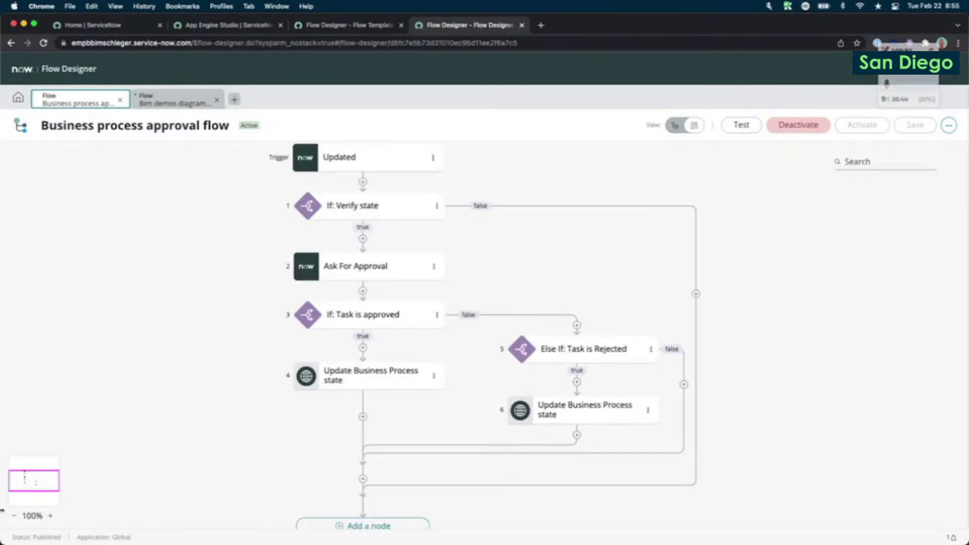
pyautogui.click(14, 516)
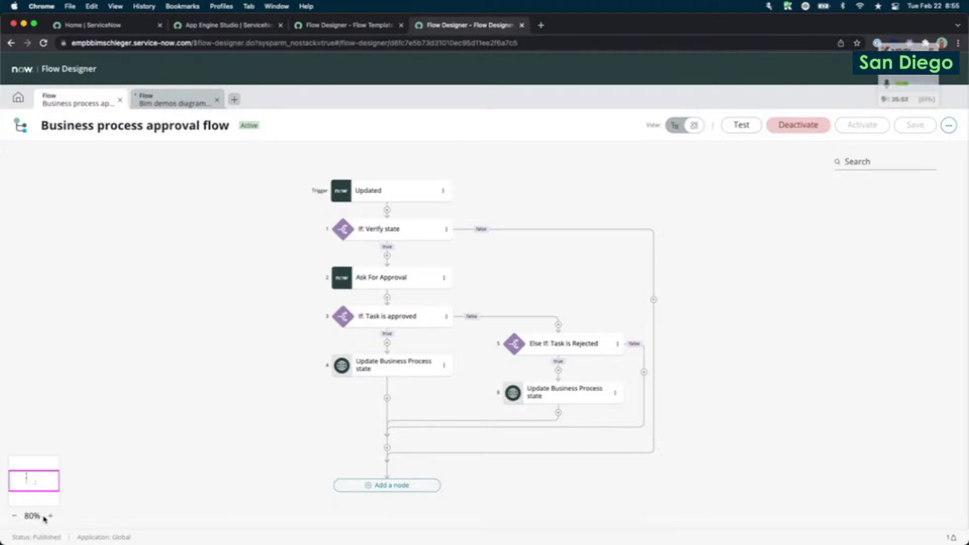
pyautogui.click(14, 520)
pyautogui.click(13, 520)
pyautogui.click(13, 520)
pyautogui.click(13, 520)
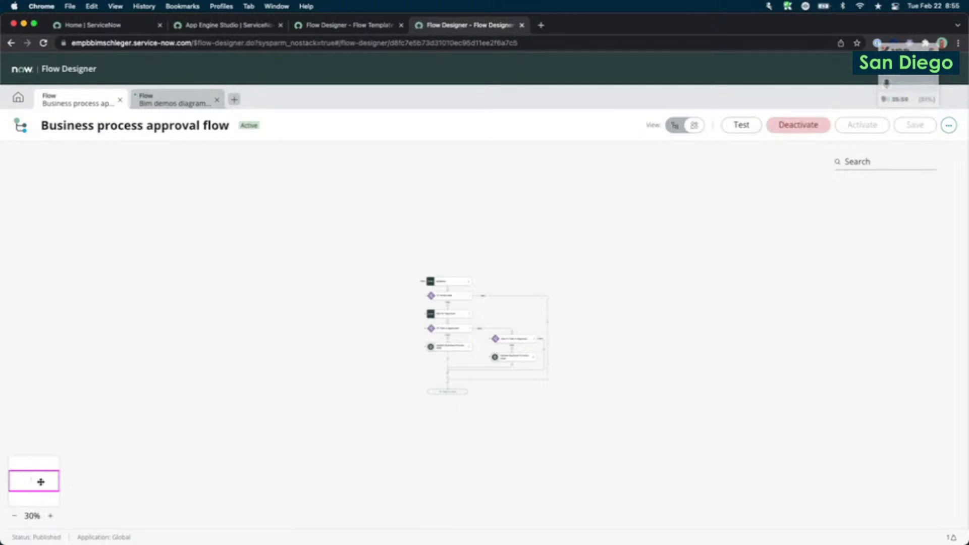
pyautogui.click(50, 515)
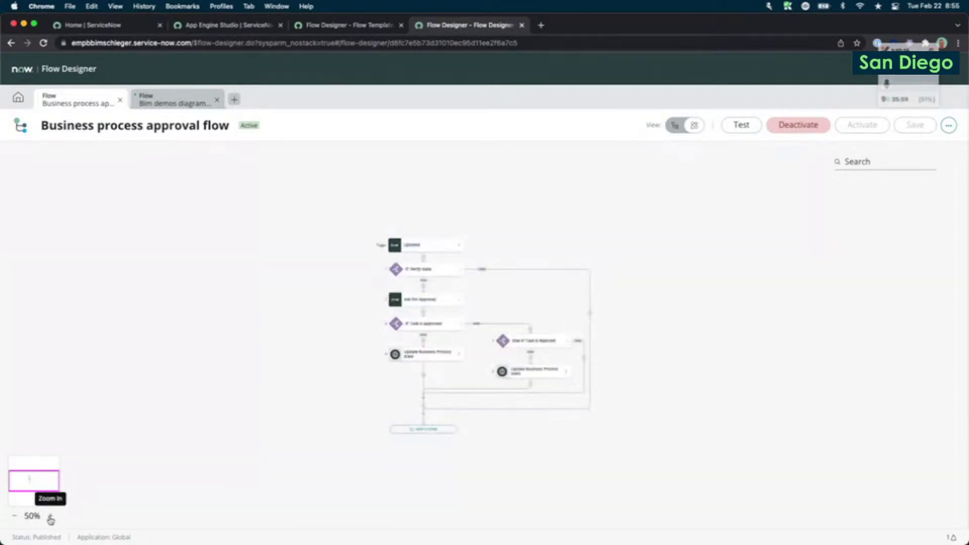
pyautogui.click(50, 517)
pyautogui.click(50, 517)
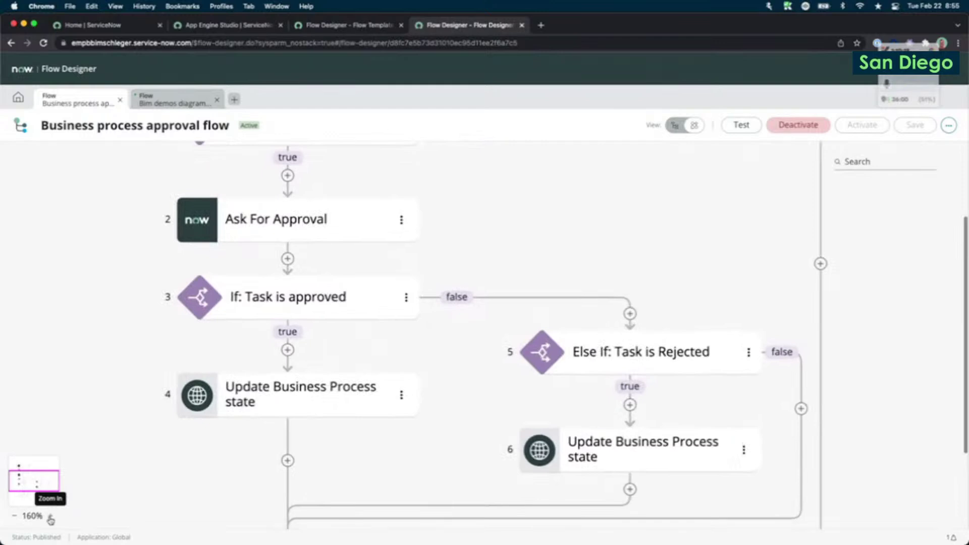
pyautogui.click(50, 517)
pyautogui.click(51, 517)
pyautogui.moveTo(49, 488)
pyautogui.mouseDown()
pyautogui.moveTo(47, 476)
pyautogui.moveTo(46, 499)
pyautogui.moveTo(43, 490)
pyautogui.mouseUp()
pyautogui.click(15, 516)
pyautogui.click(15, 516)
pyautogui.click(14, 516)
pyautogui.click(15, 516)
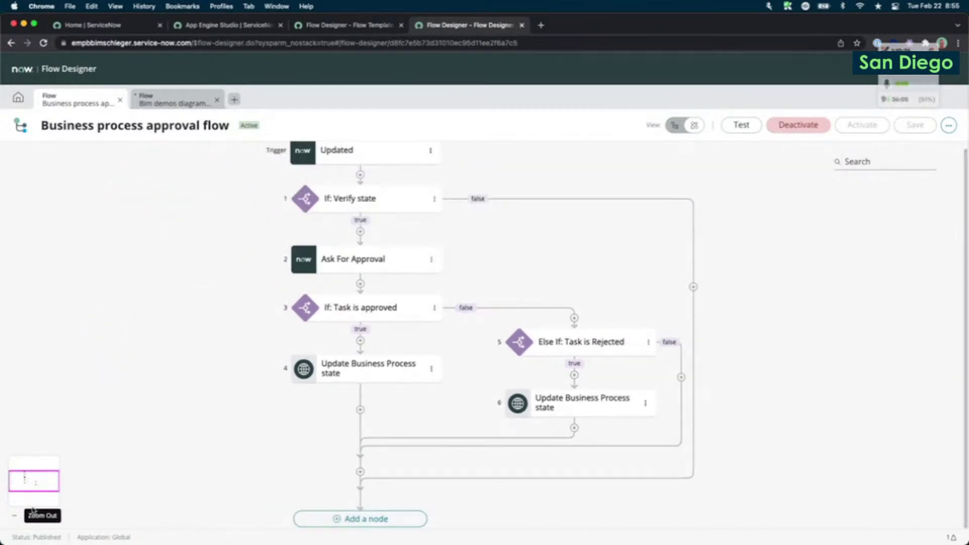
pyautogui.click(874, 161)
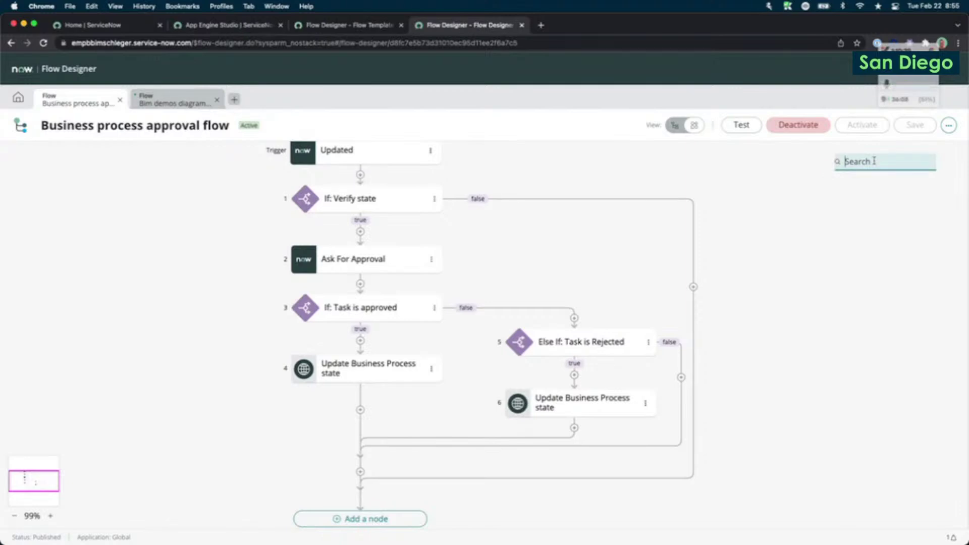
pyautogui.write('ask')
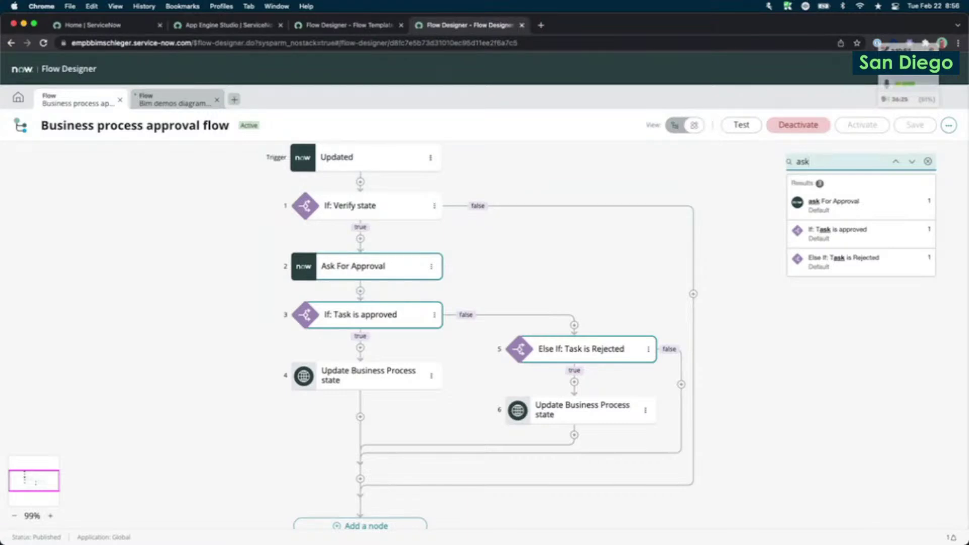
pyautogui.click(865, 231)
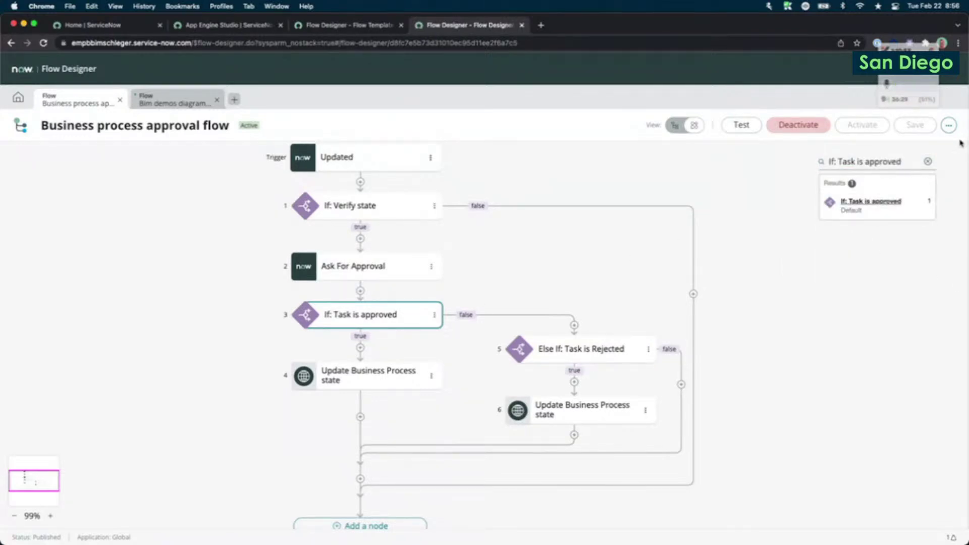
pyautogui.click(928, 162)
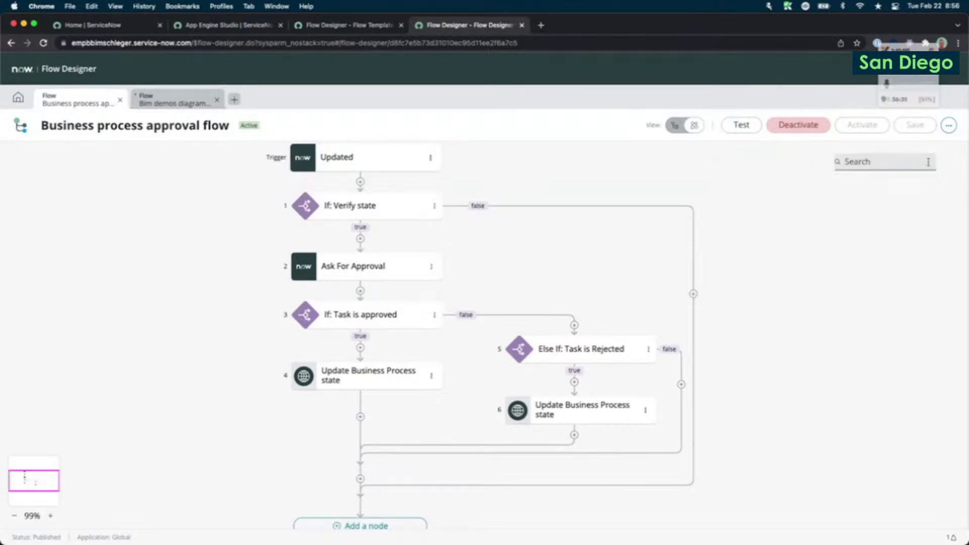